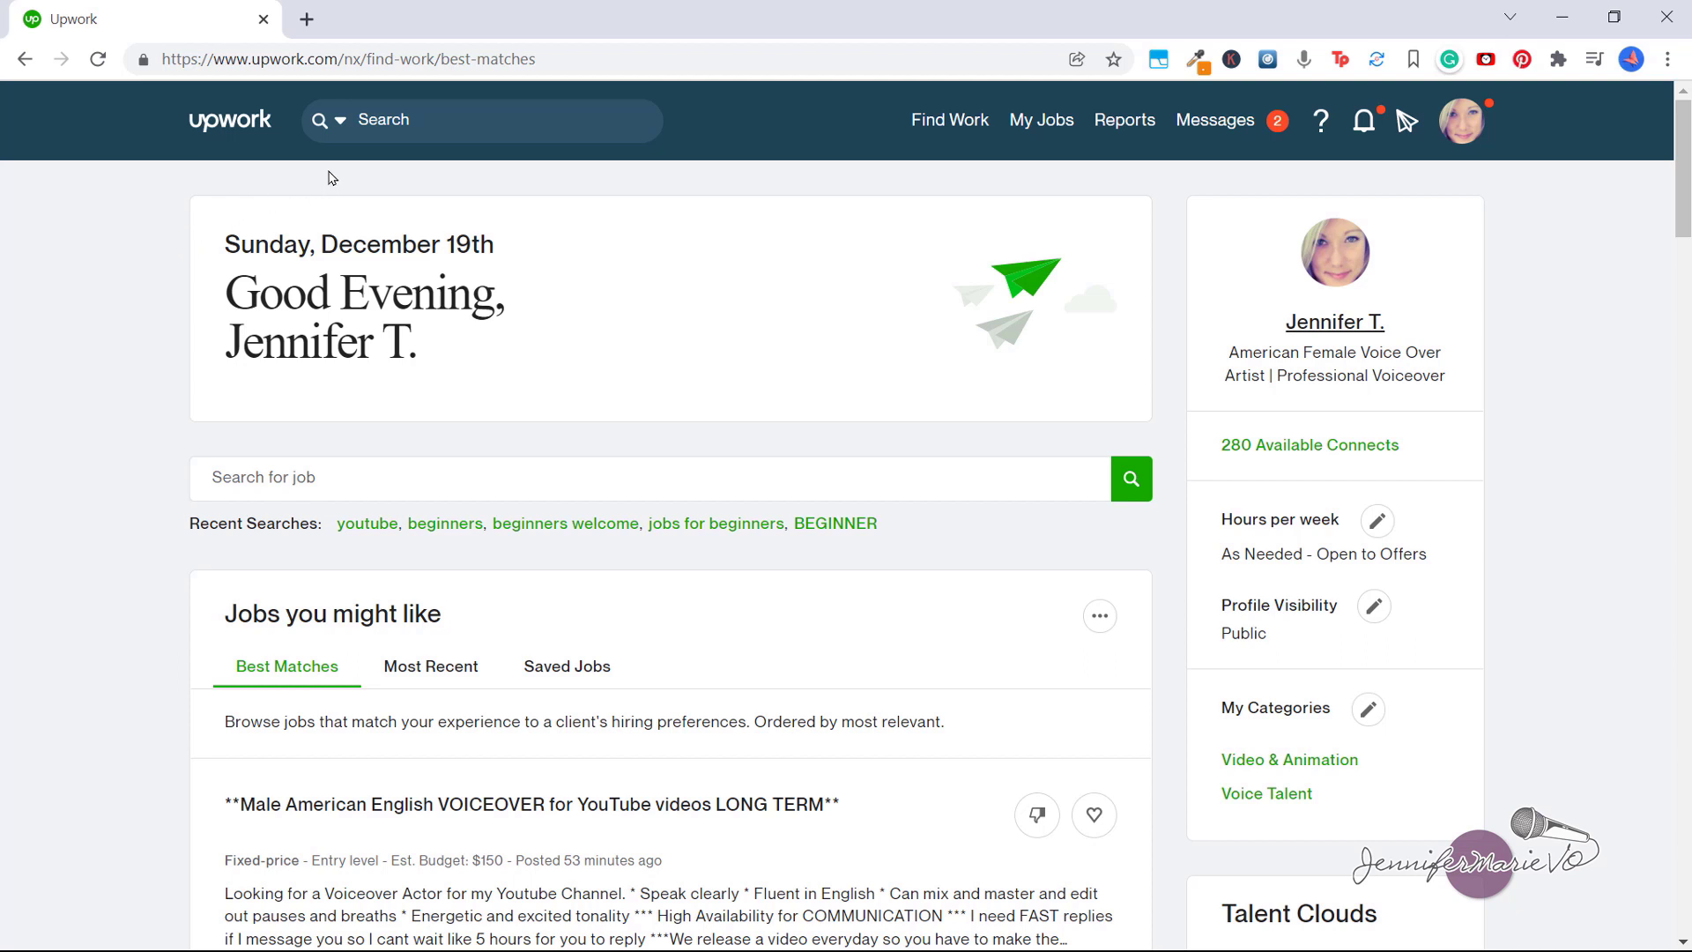
# - Make the header search look for Jobs and glance at the recent job searches
pyautogui.click(341, 123)
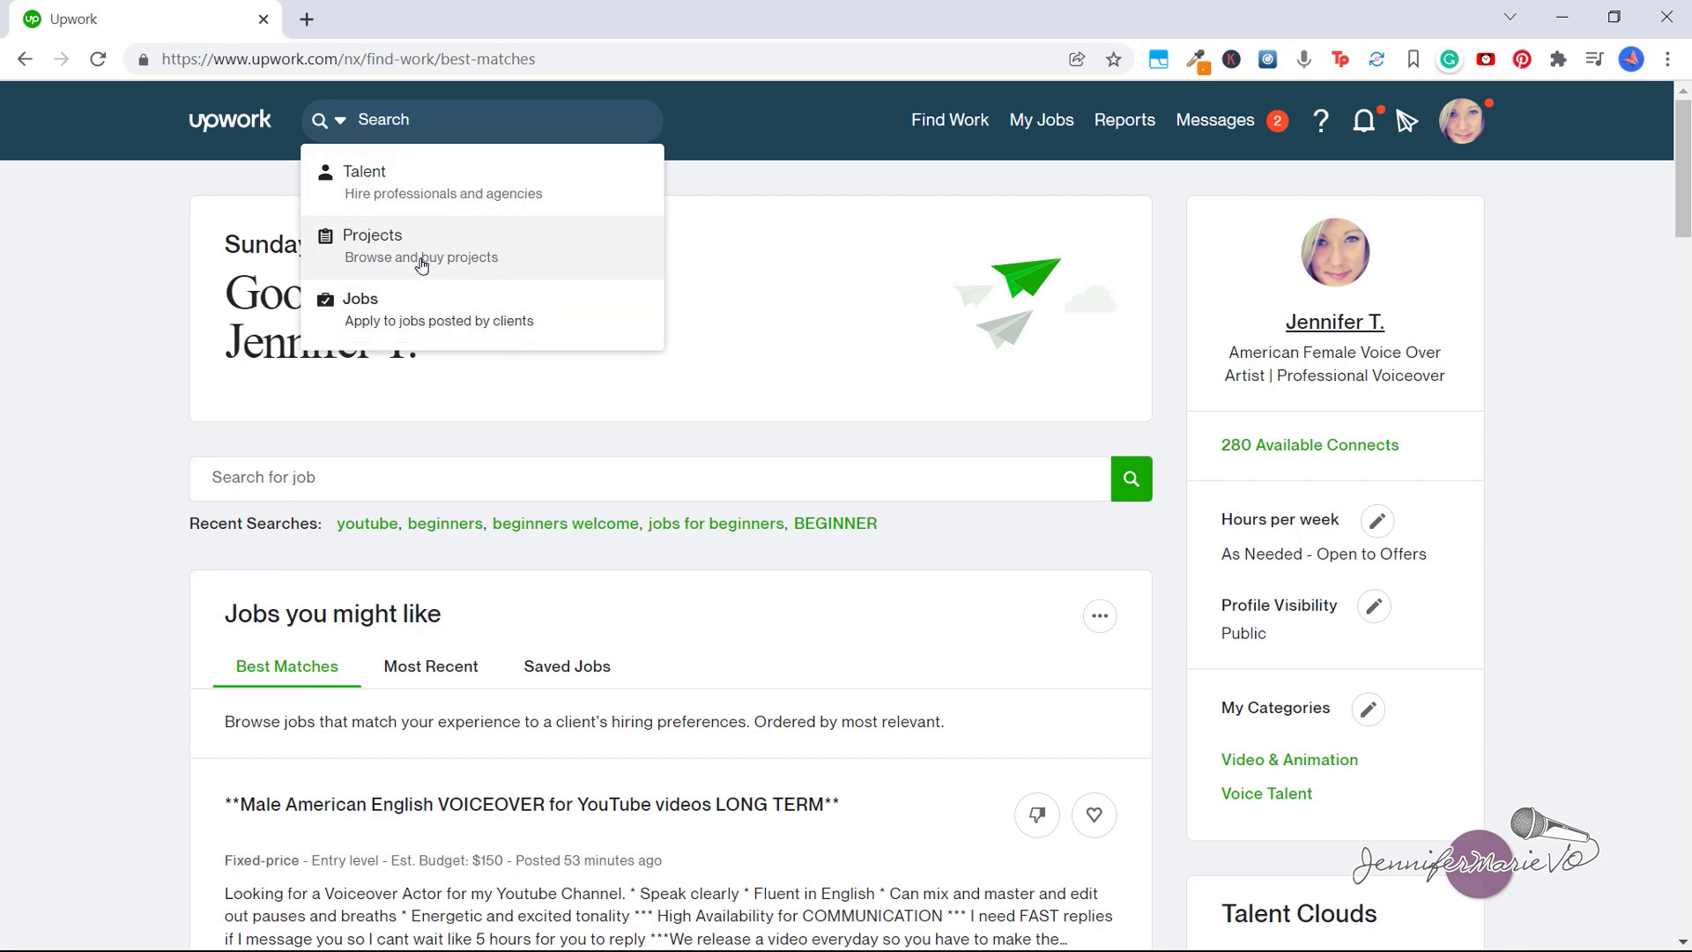
pyautogui.click(465, 328)
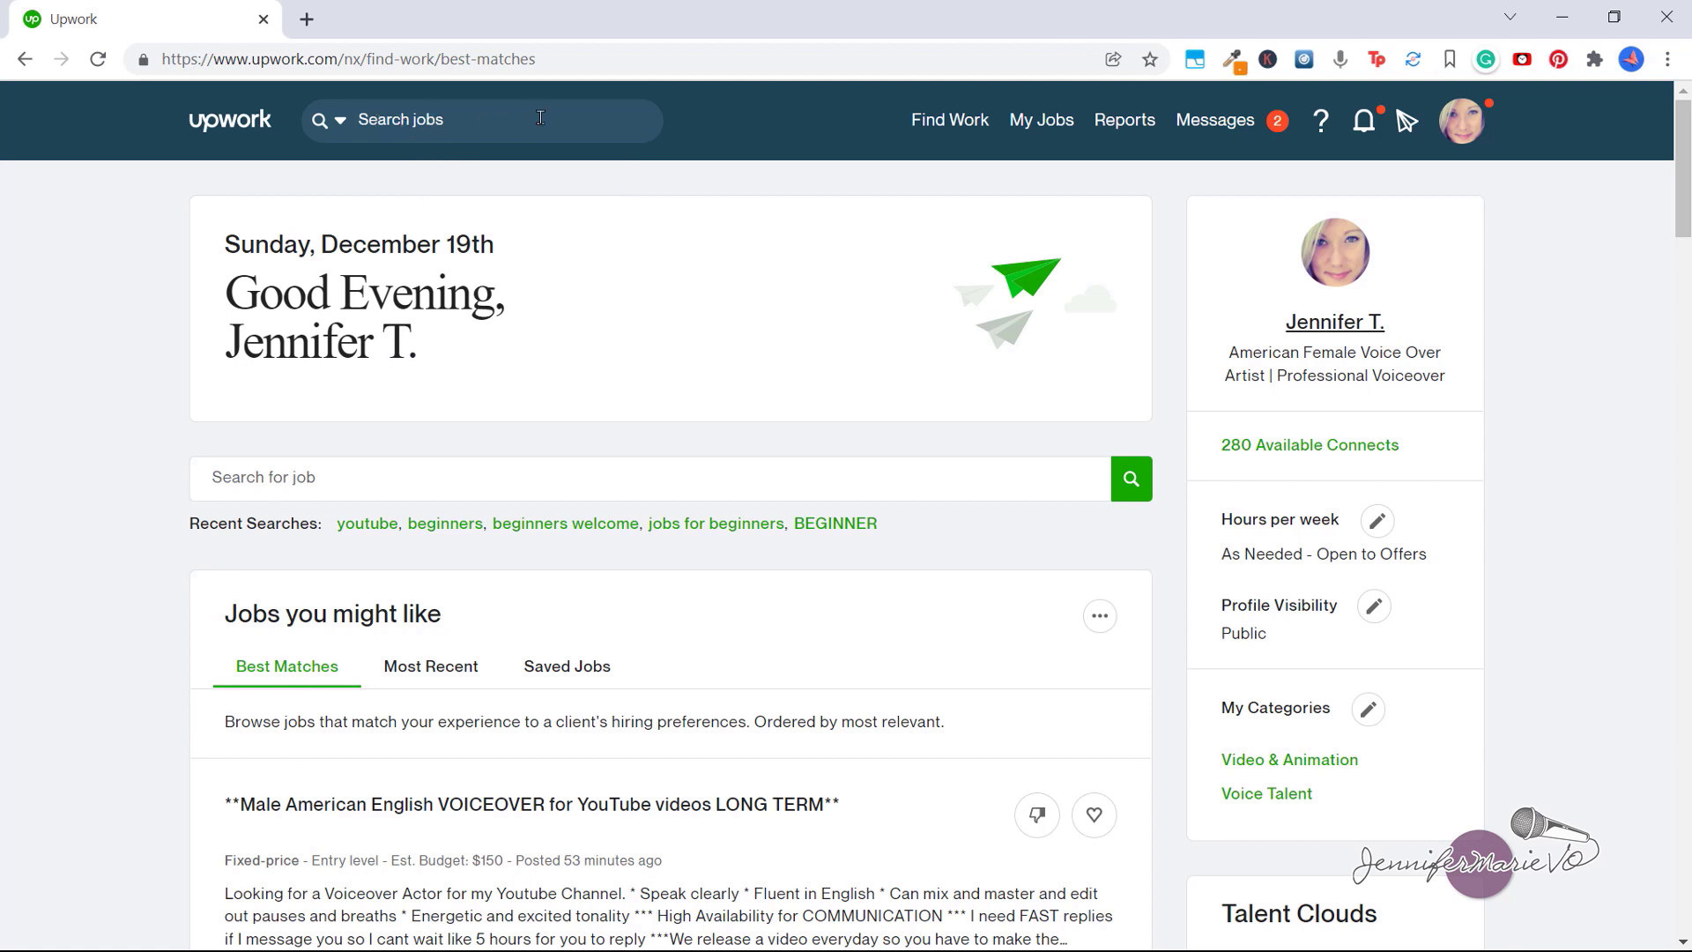
pyautogui.click(282, 474)
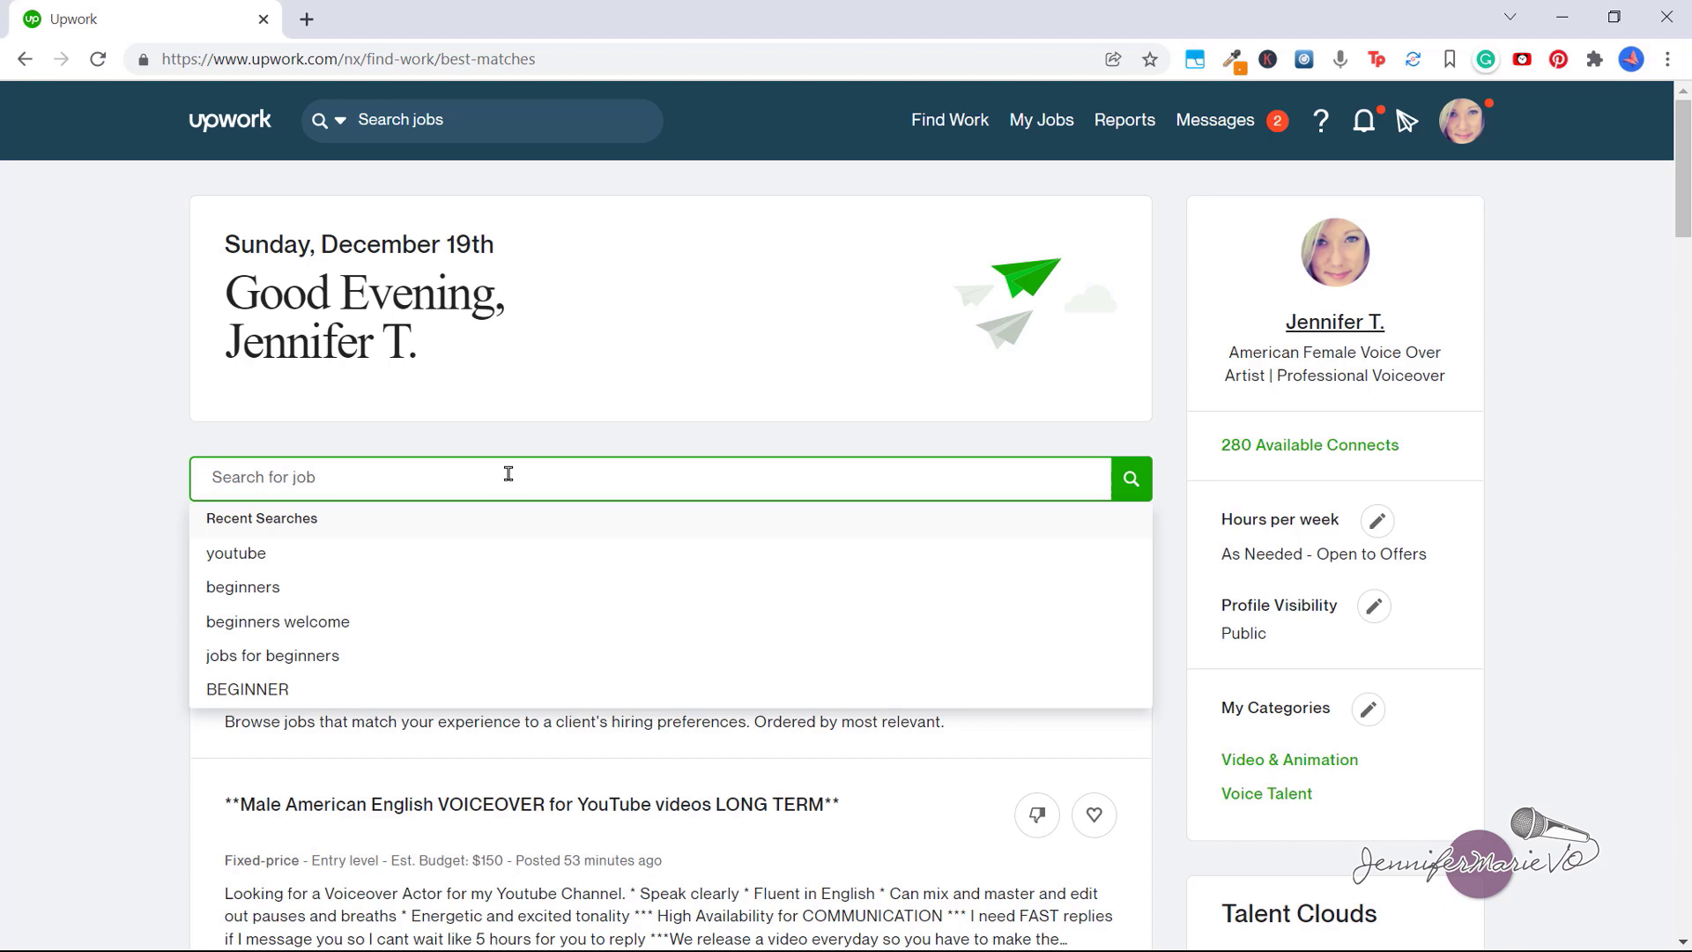
pyautogui.click(87, 477)
pyautogui.moveTo(1686, 198)
pyautogui.mouseDown()
pyautogui.moveTo(1689, 221)
pyautogui.moveTo(339, 259)
pyautogui.mouseUp()
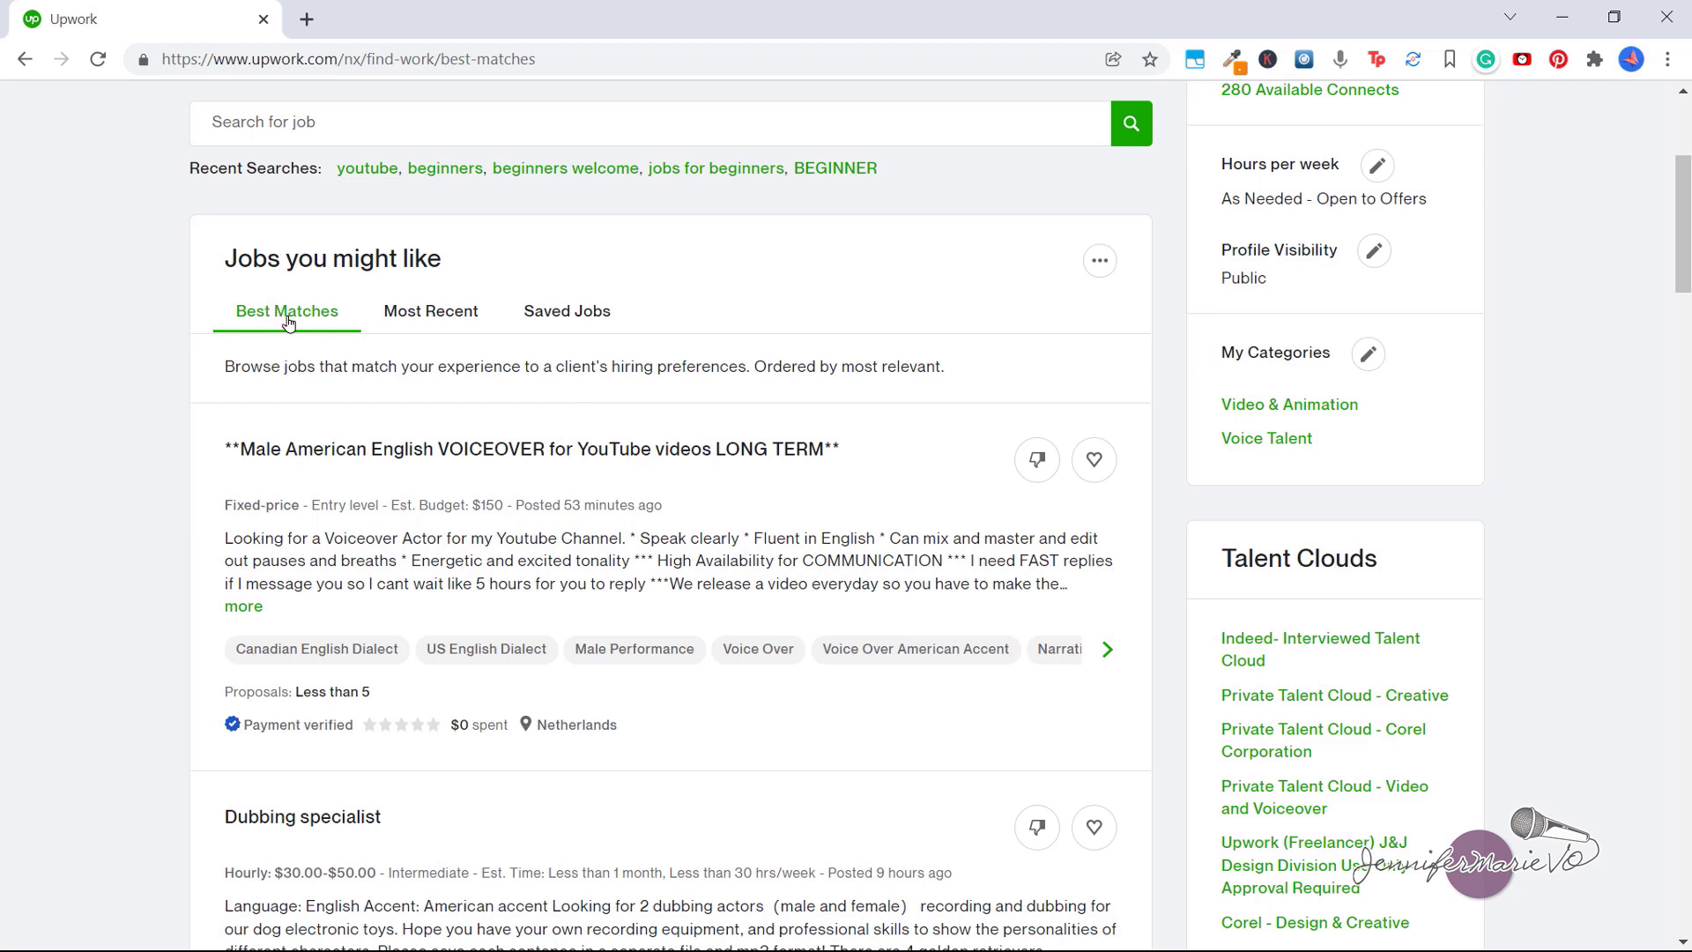
# - Review the Most Recent and Saved Jobs feeds, then return to Best Matches
pyautogui.click(446, 312)
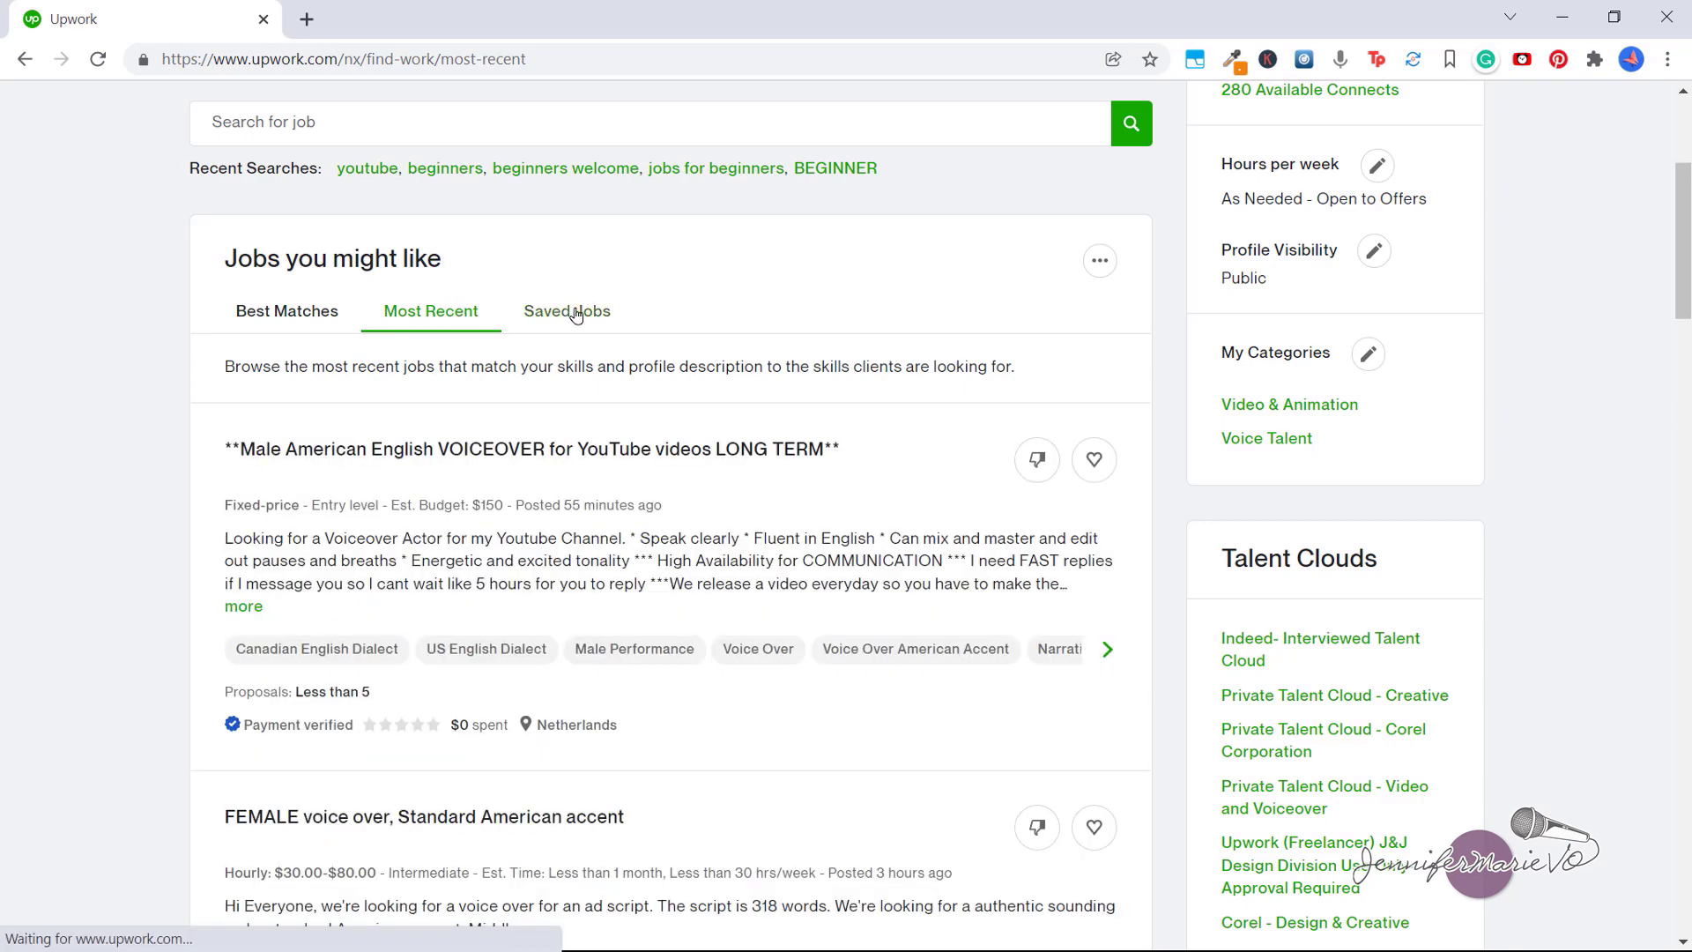
pyautogui.click(583, 314)
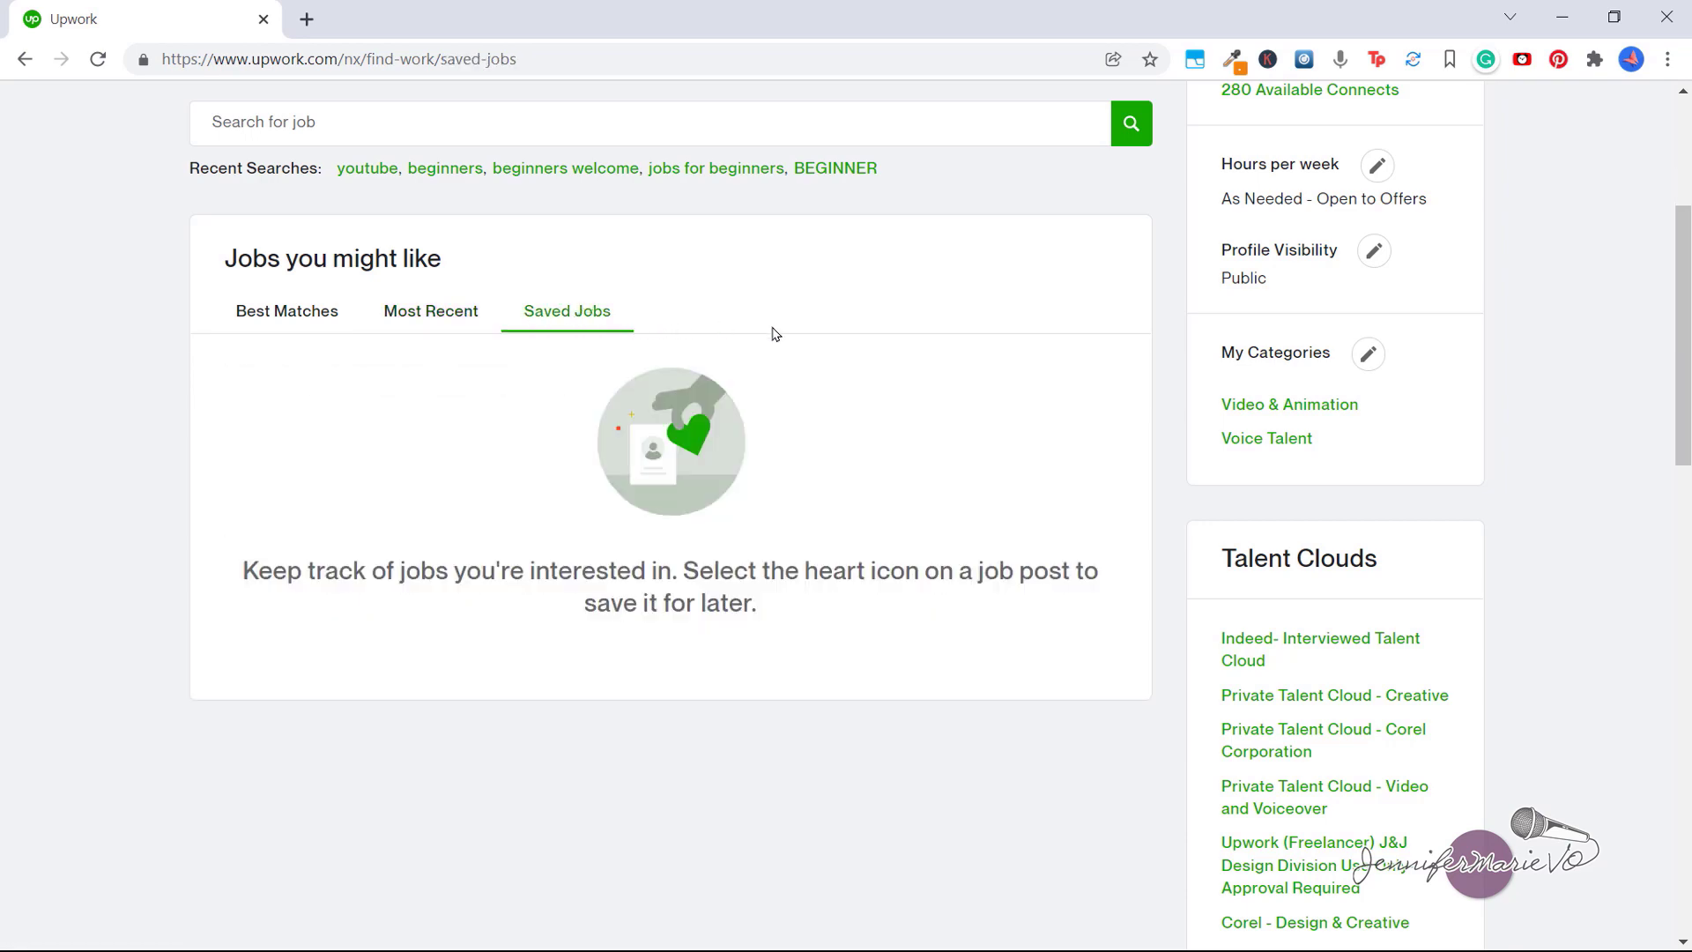
pyautogui.click(317, 316)
pyautogui.scroll(3, 741, 484)
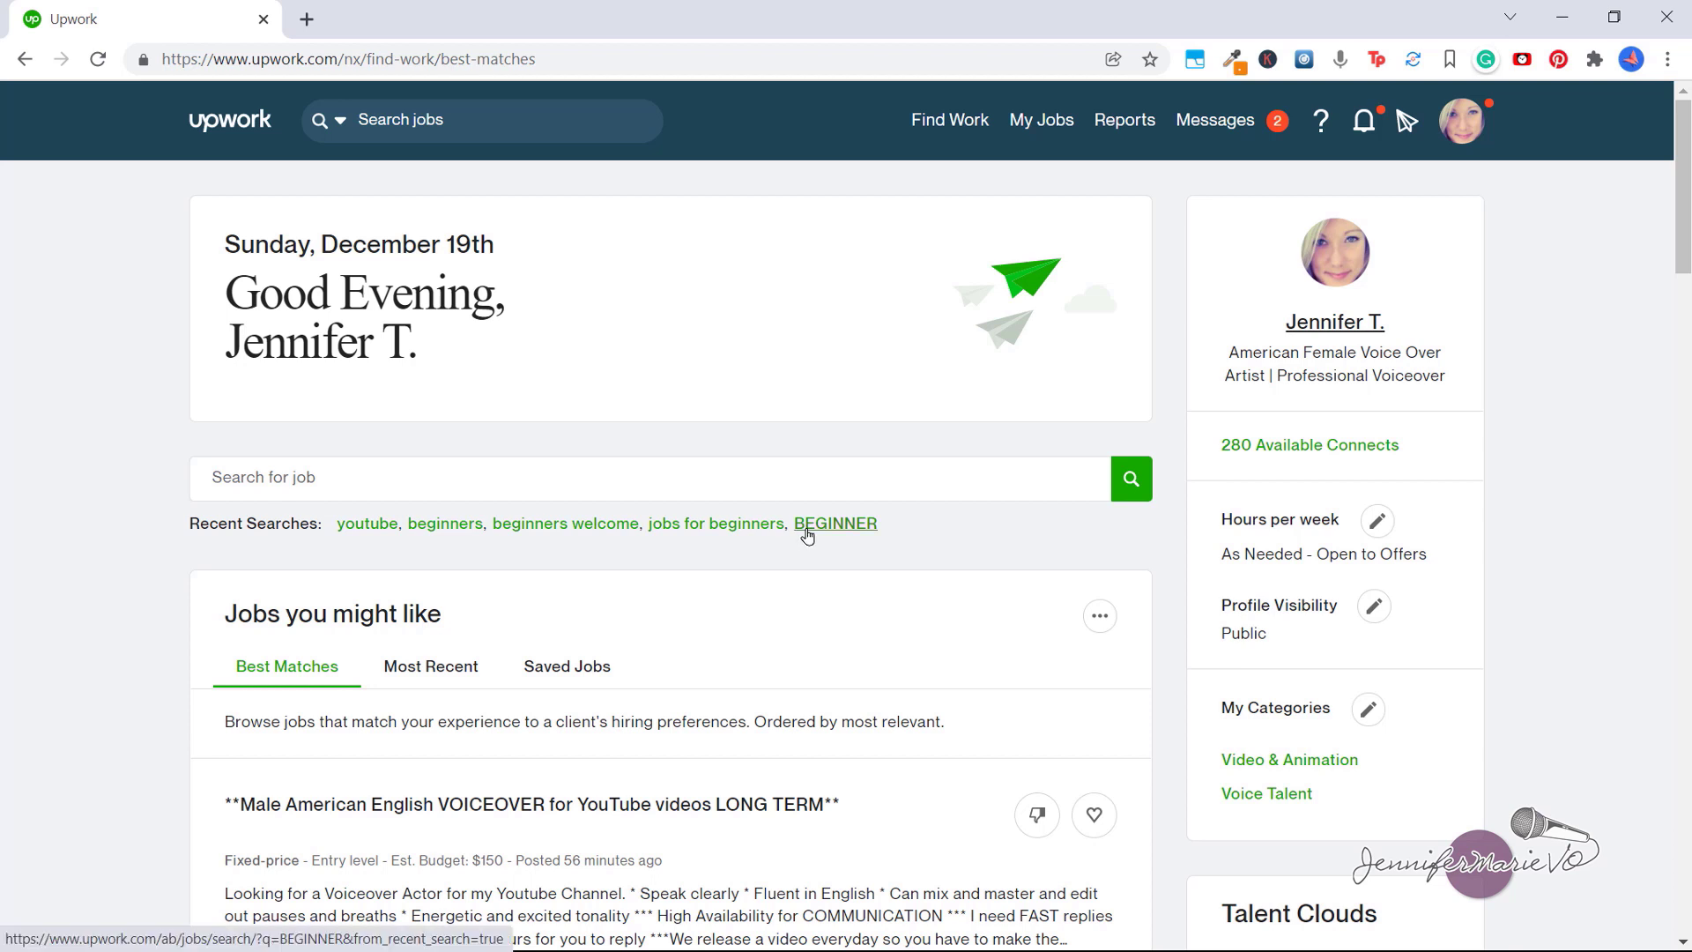
# - Run a job search with no keyword to list all 198,995 jobs sorted by newest
pyautogui.click(852, 493)
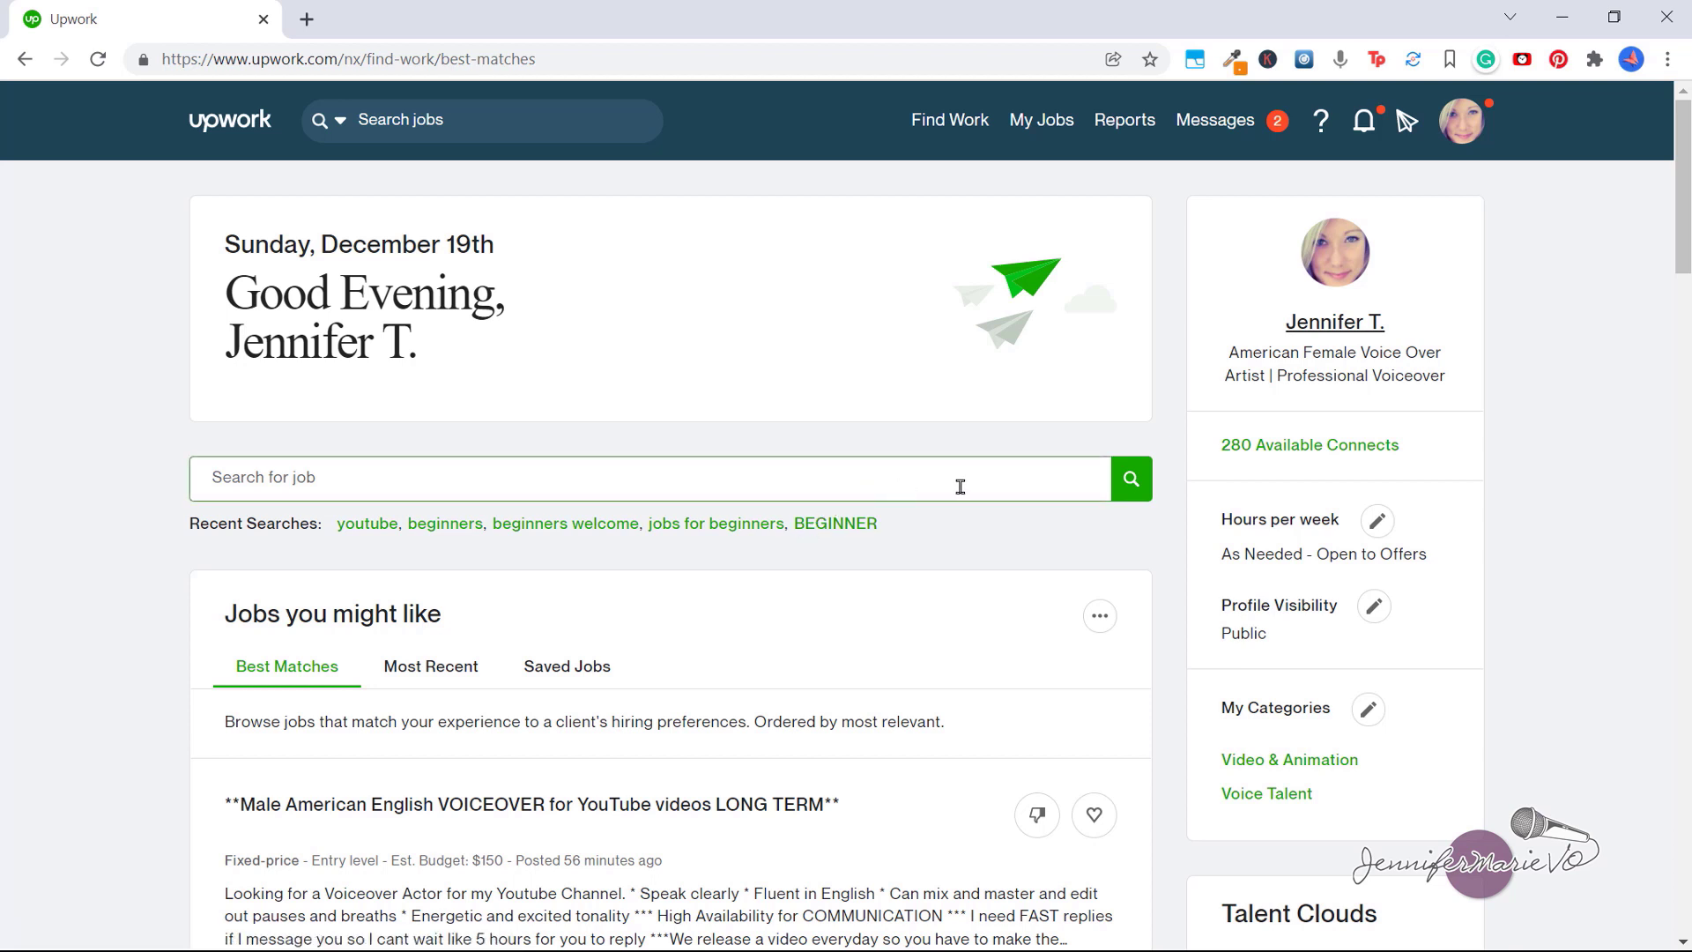
pyautogui.click(1131, 481)
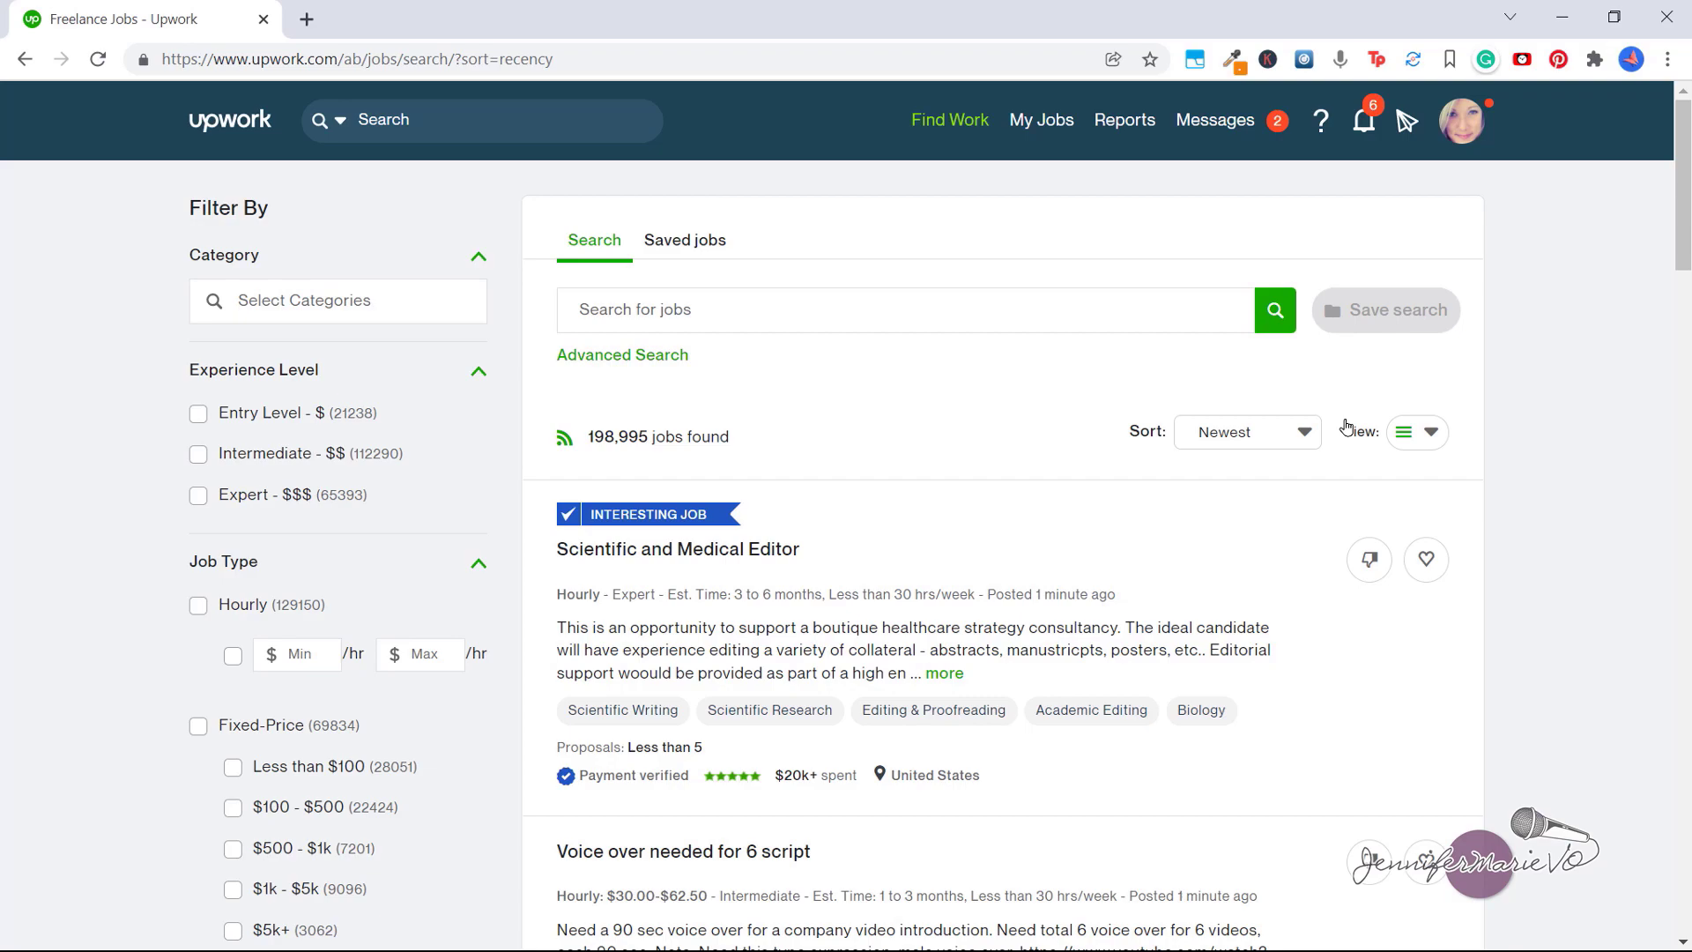
pyautogui.scroll(-2, 1224, 352)
pyautogui.scroll(-3, 1150, 348)
pyautogui.scroll(-3, 1150, 348)
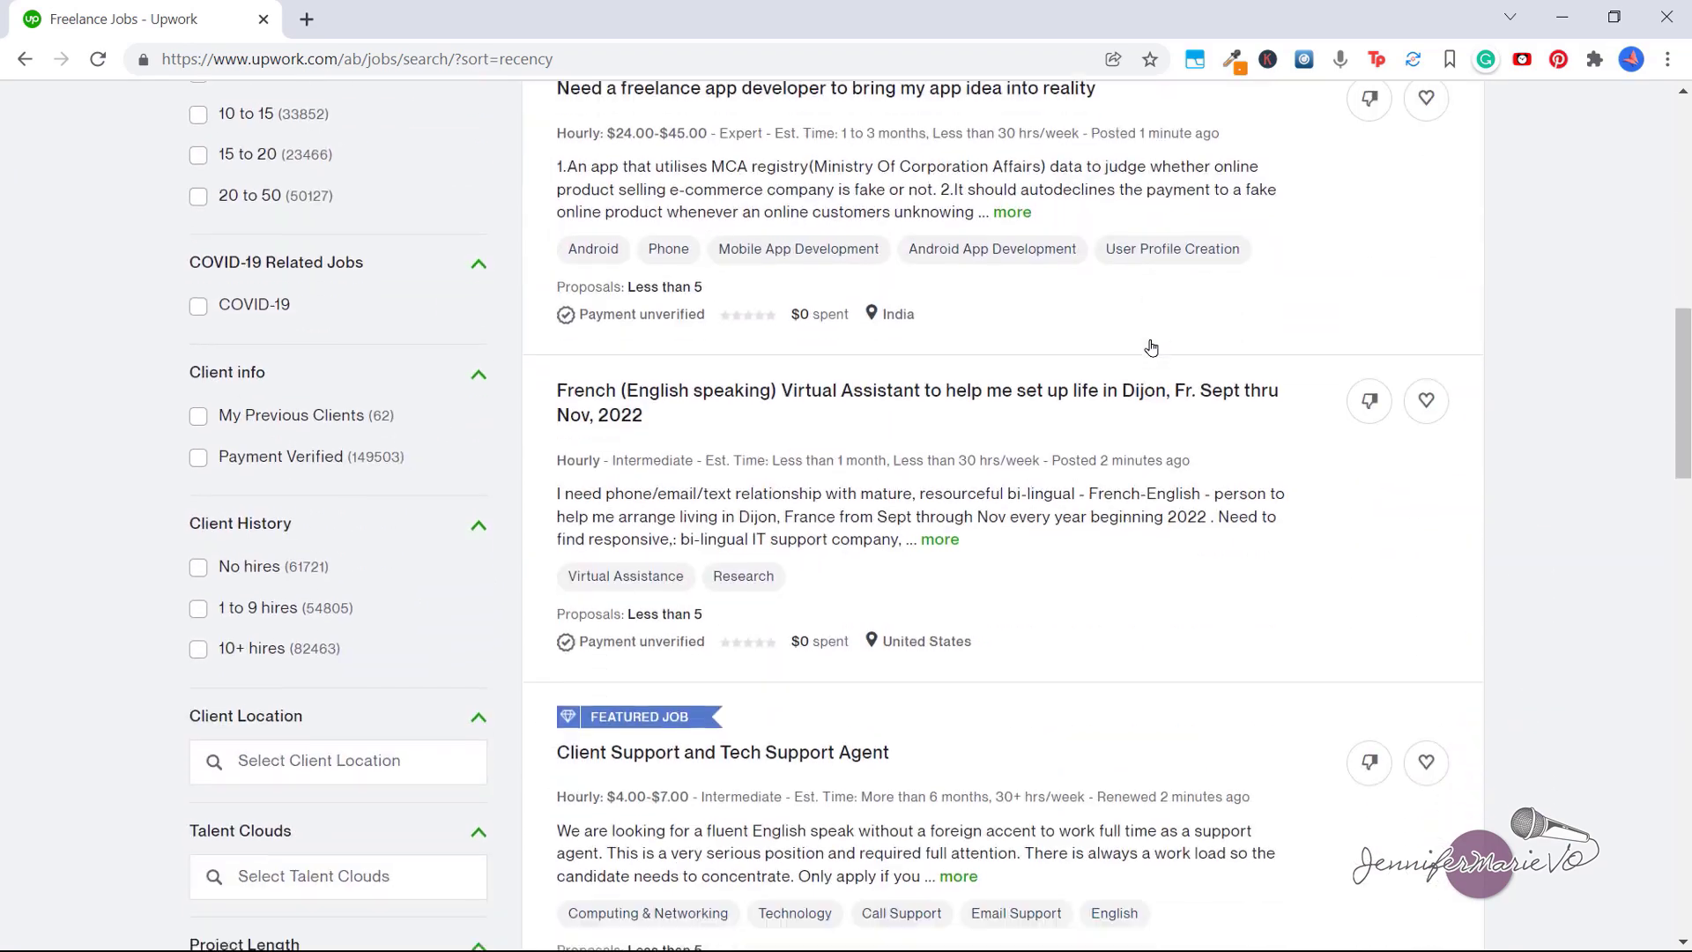
pyautogui.scroll(2, 1689, 331)
pyautogui.scroll(8, 1689, 330)
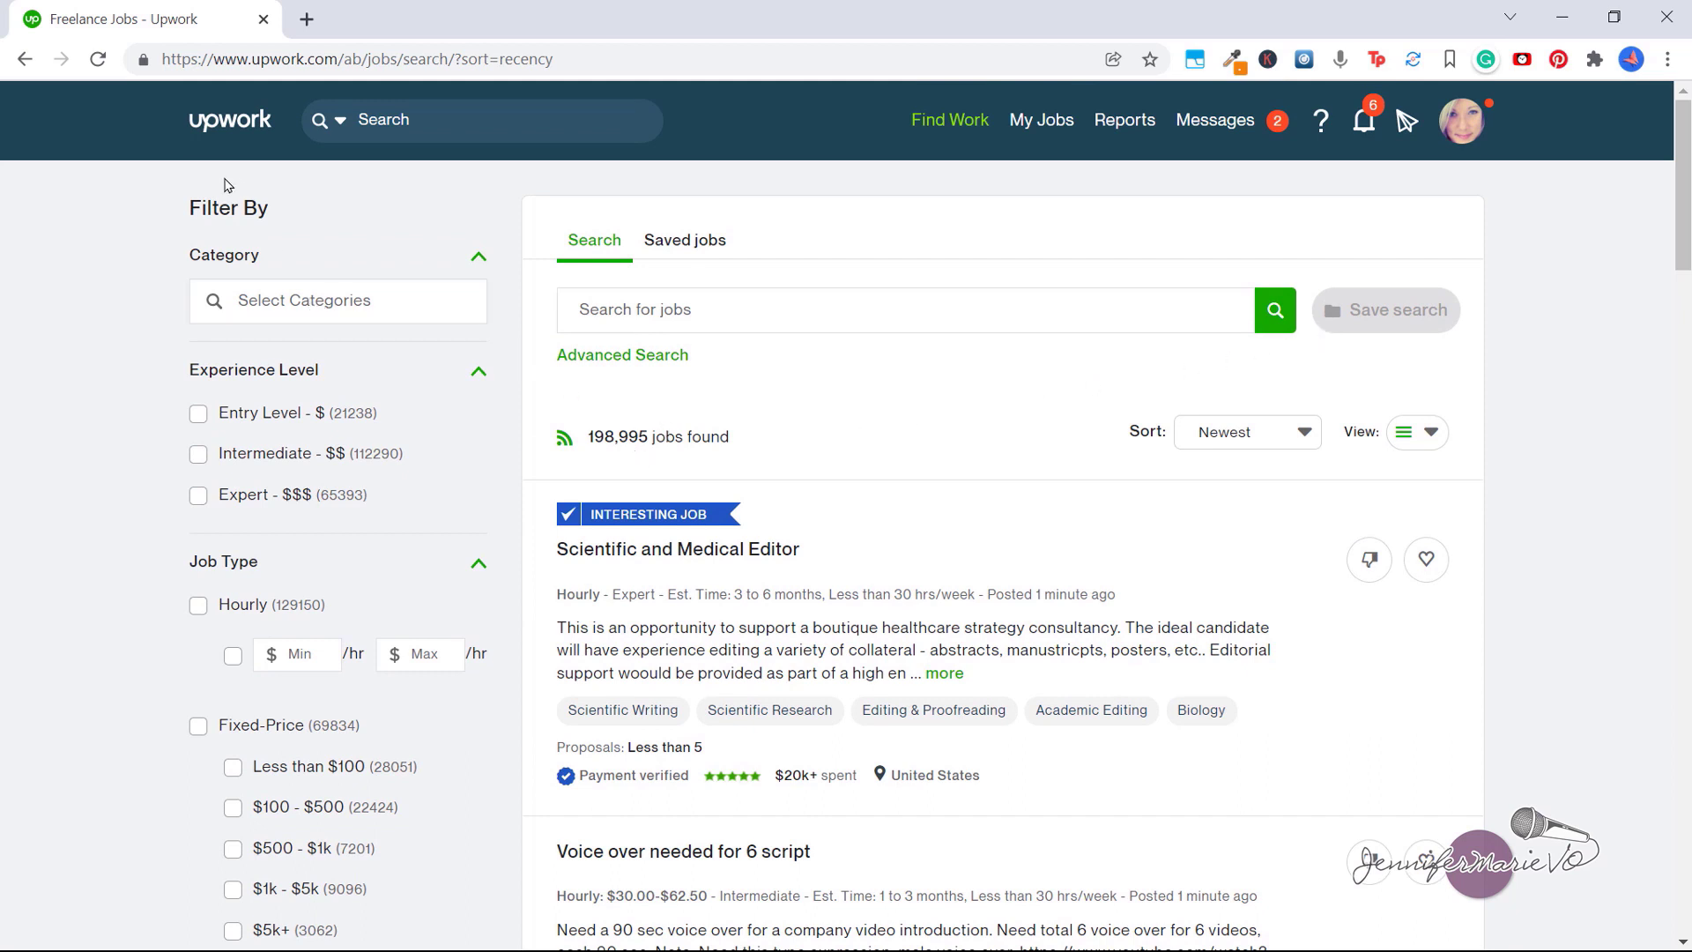
# - Filter results to All - Design & Creative, narrowing to 36,460 jobs
pyautogui.click(318, 296)
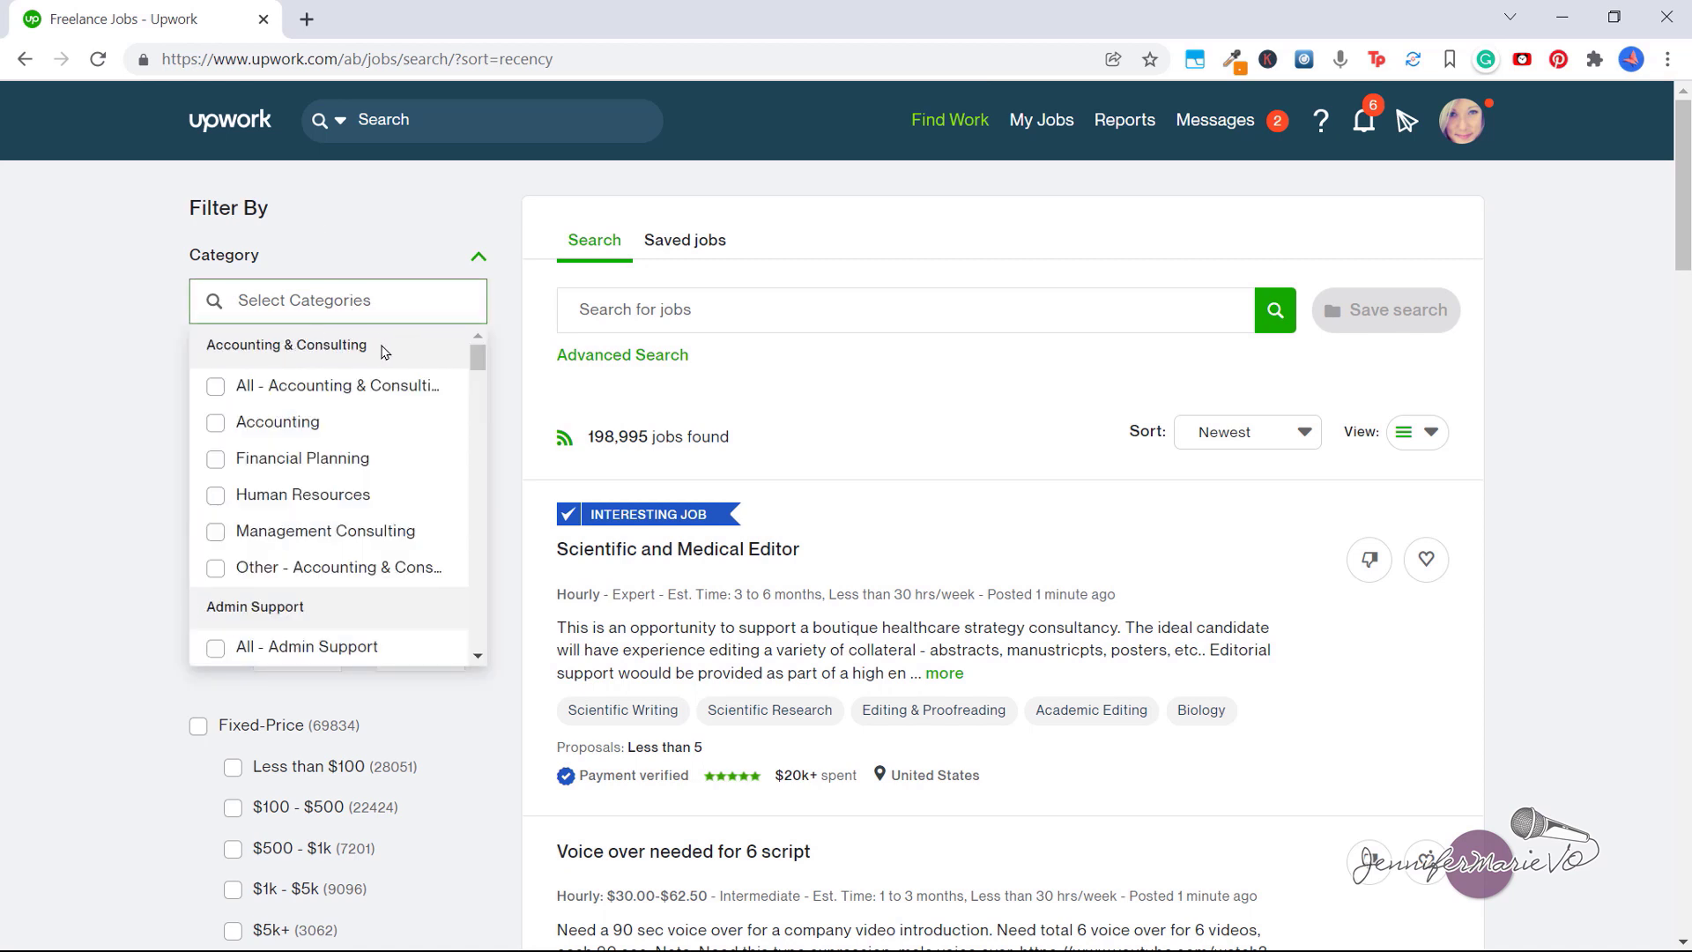
pyautogui.moveTo(478, 359)
pyautogui.mouseDown()
pyautogui.moveTo(510, 508)
pyautogui.moveTo(514, 402)
pyautogui.moveTo(465, 419)
pyautogui.mouseUp()
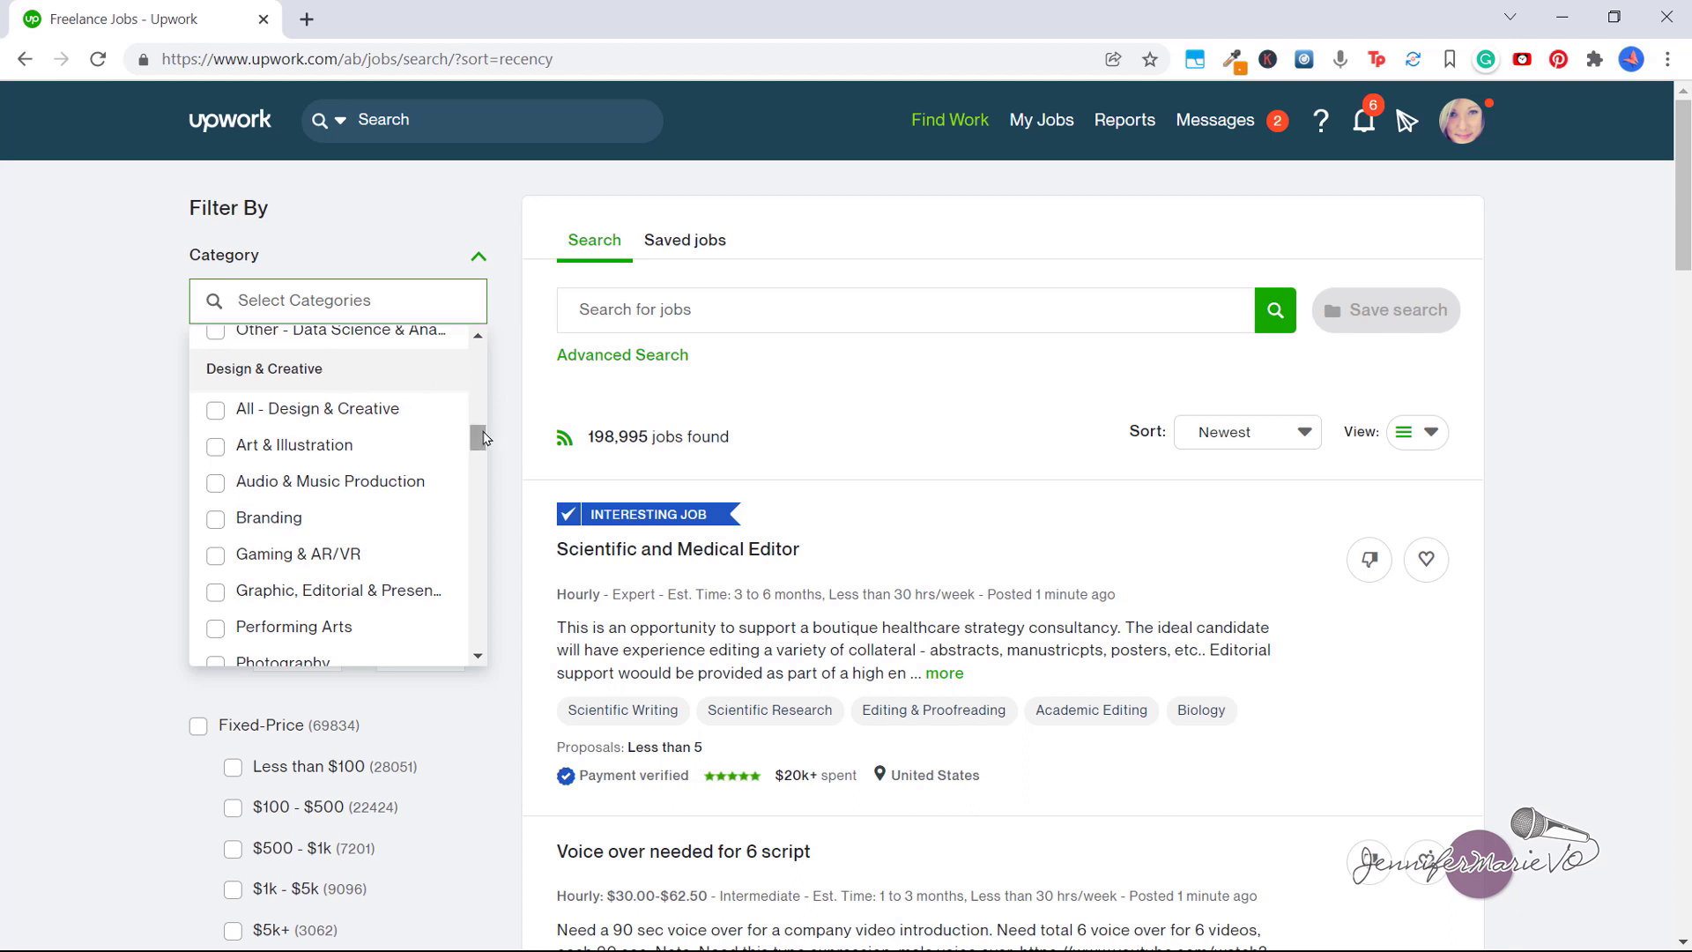
pyautogui.scroll(-2, 347, 473)
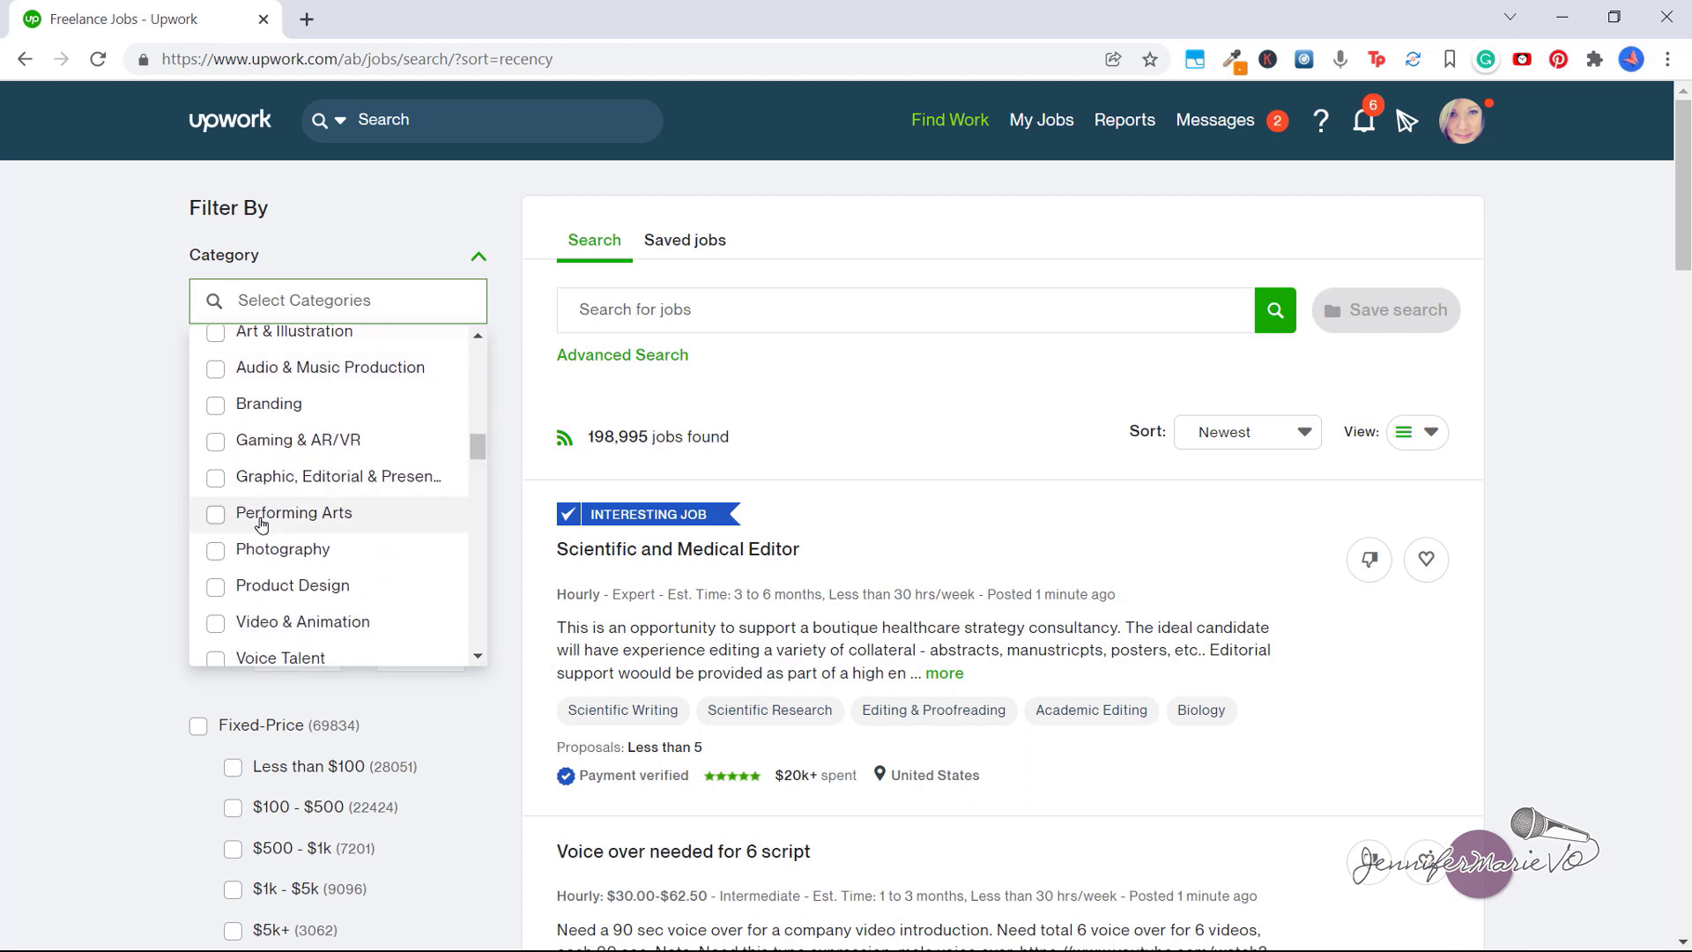
pyautogui.scroll(-2, 229, 529)
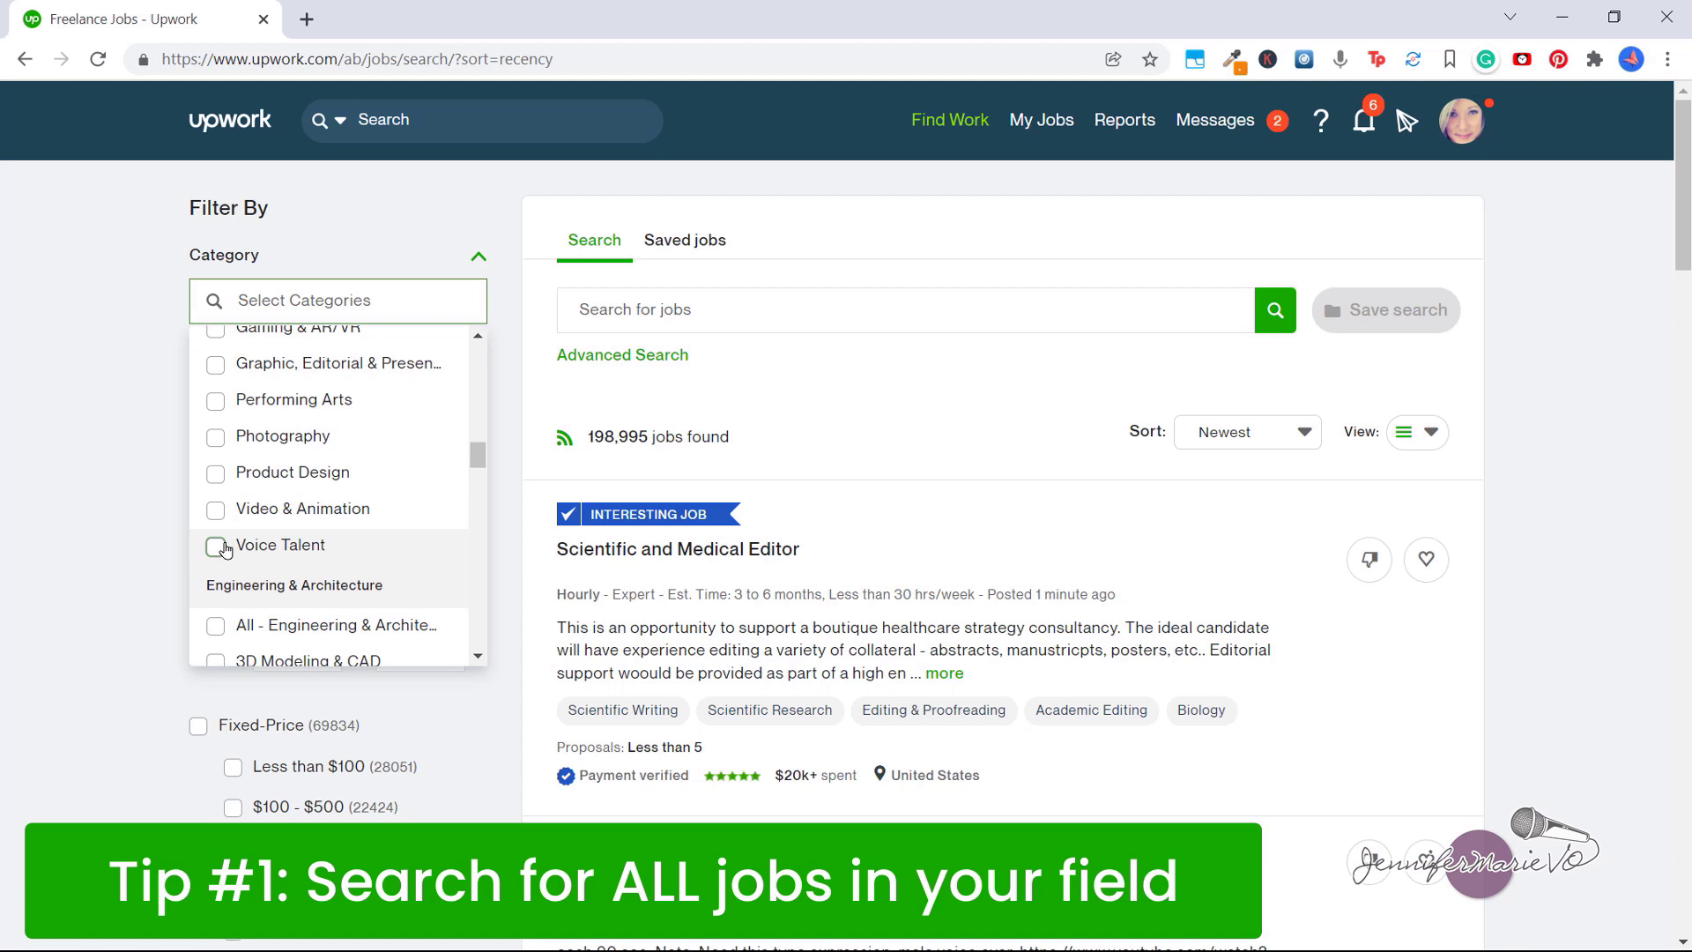
pyautogui.scroll(2, 259, 555)
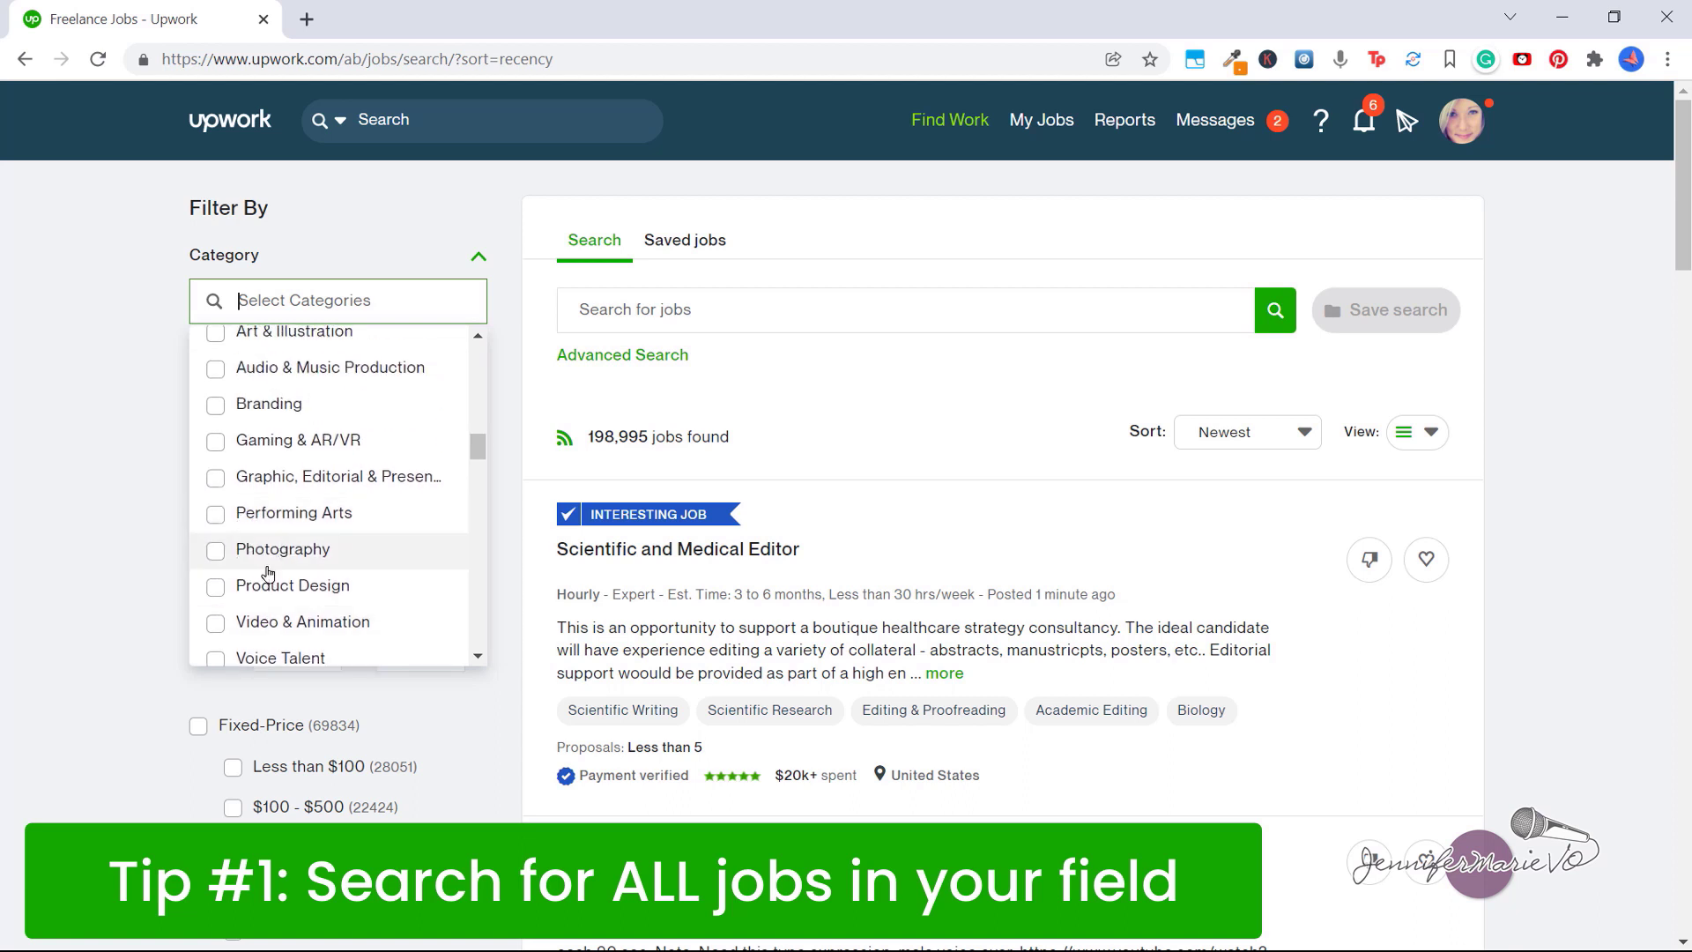
pyautogui.scroll(2, 265, 582)
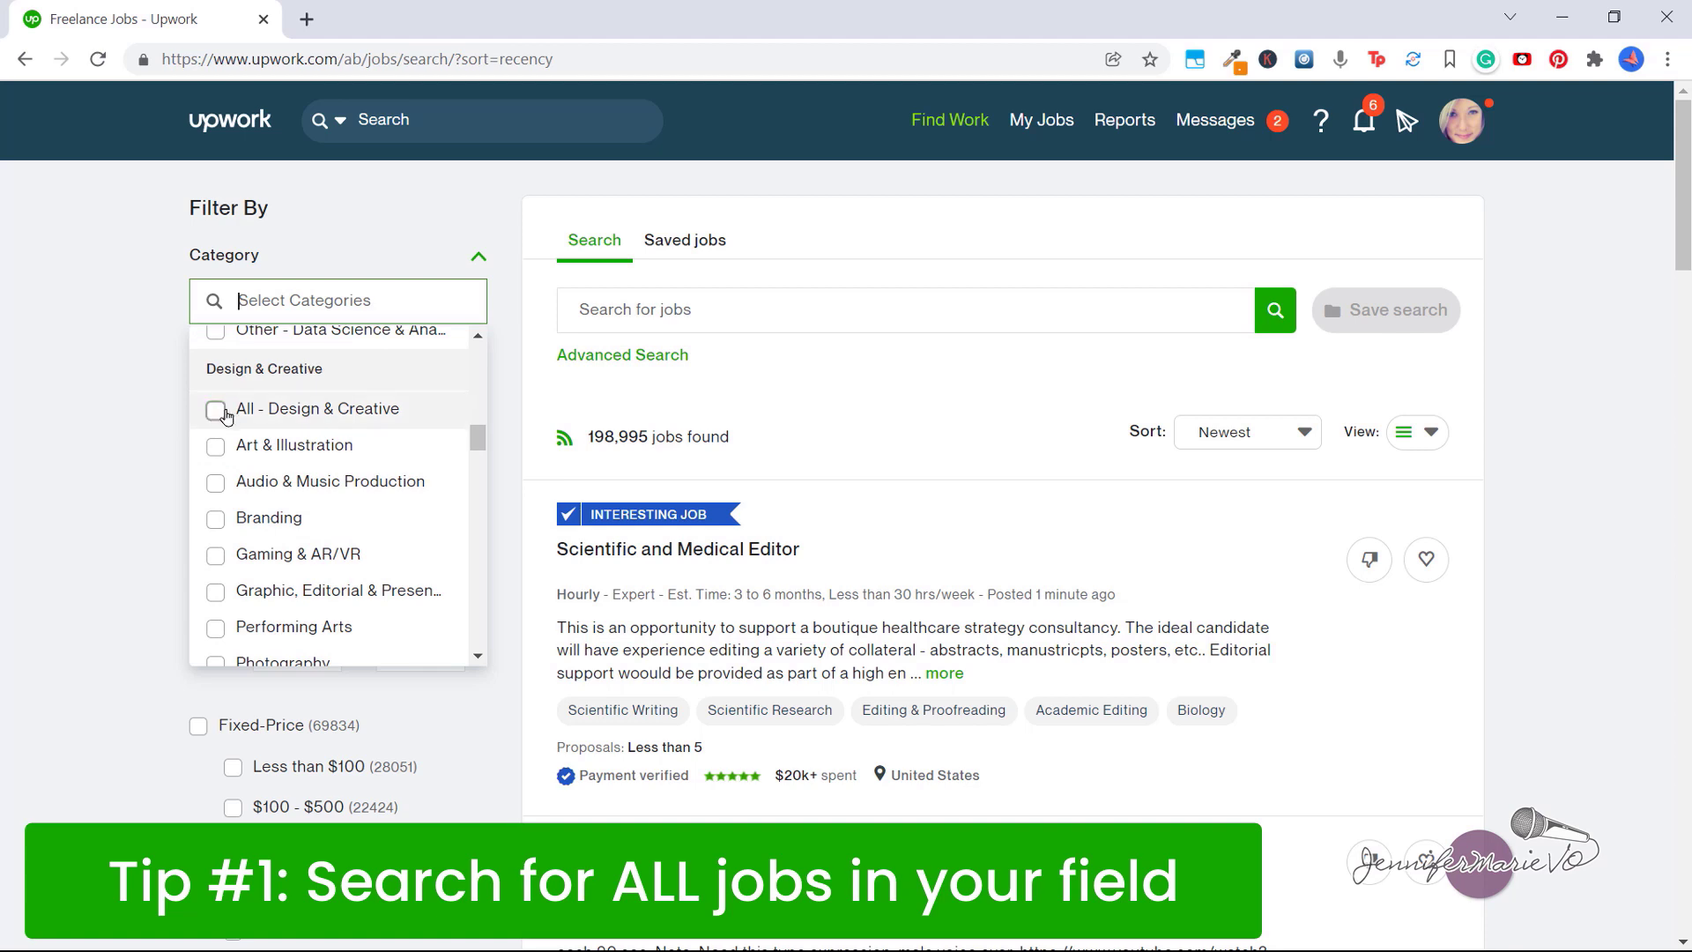
pyautogui.click(217, 420)
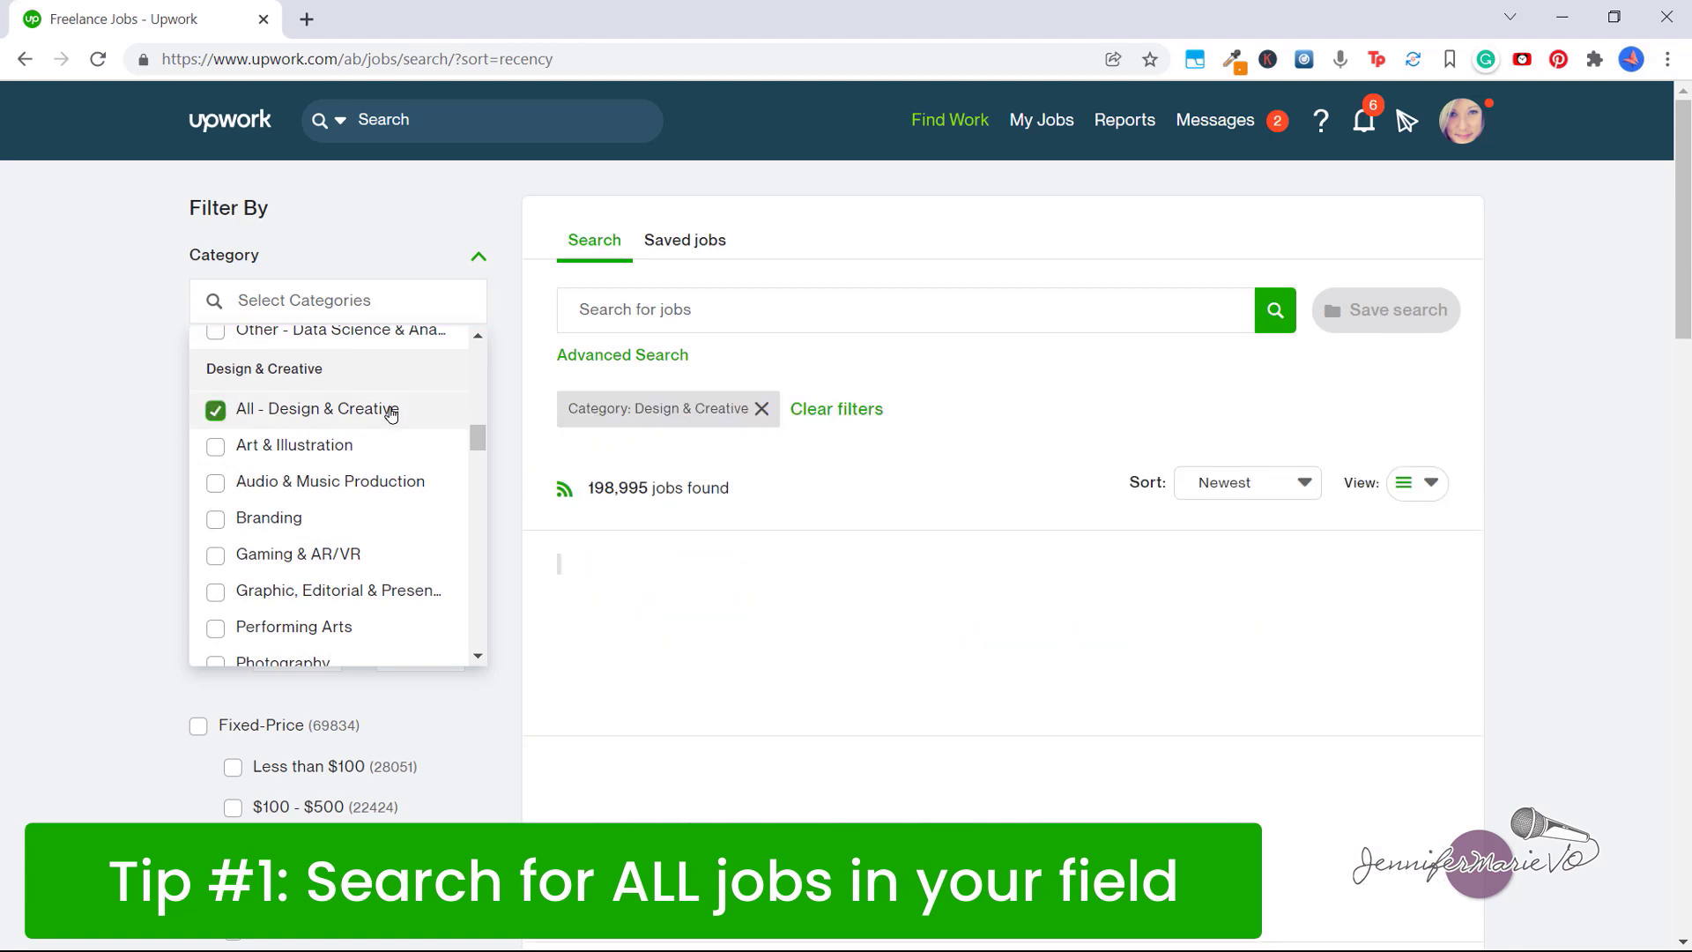
pyautogui.click(59, 399)
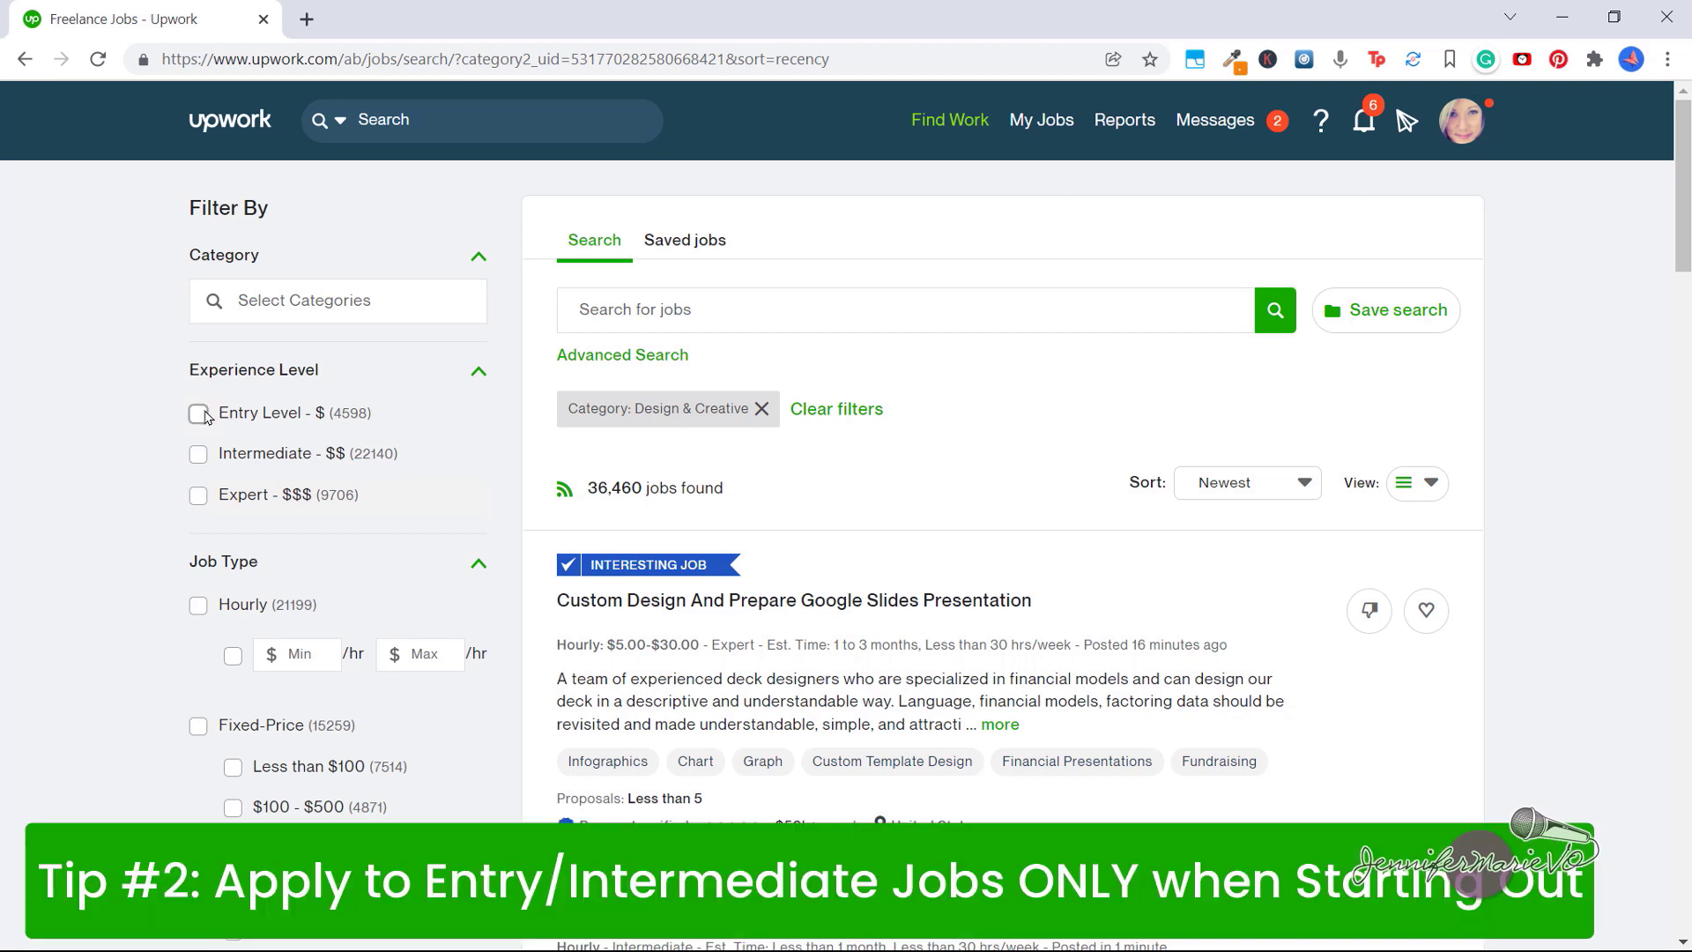
# - Restrict experience level to Entry Level and Intermediate, leaving 26,737 jobs
pyautogui.click(199, 455)
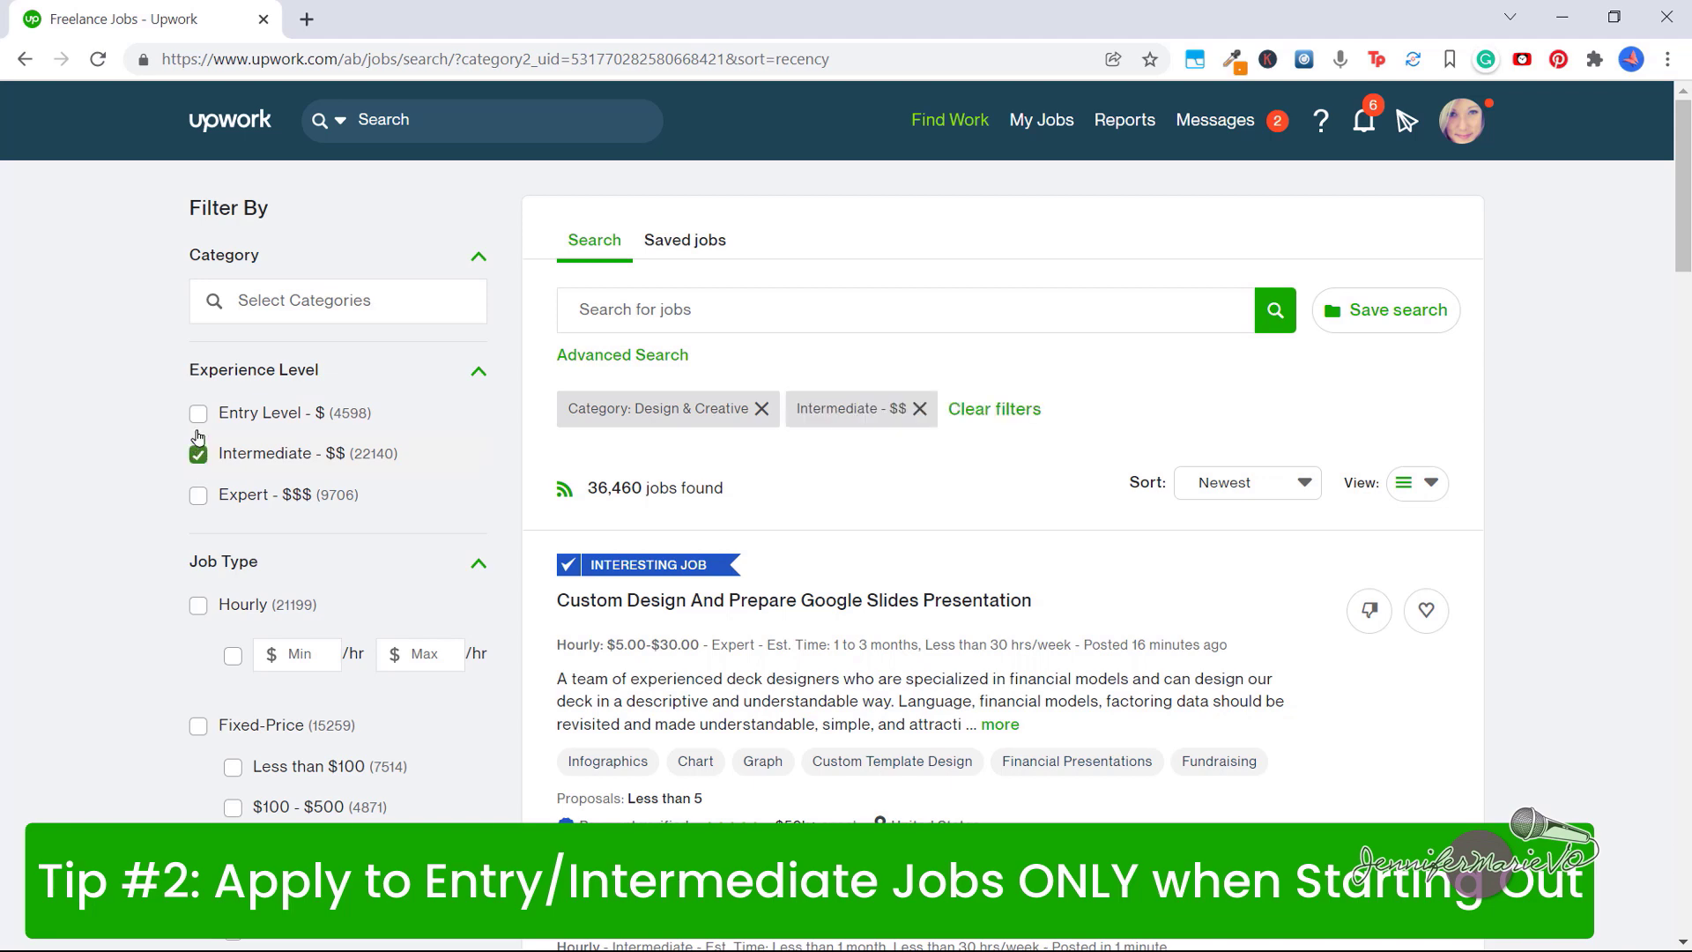
pyautogui.click(199, 416)
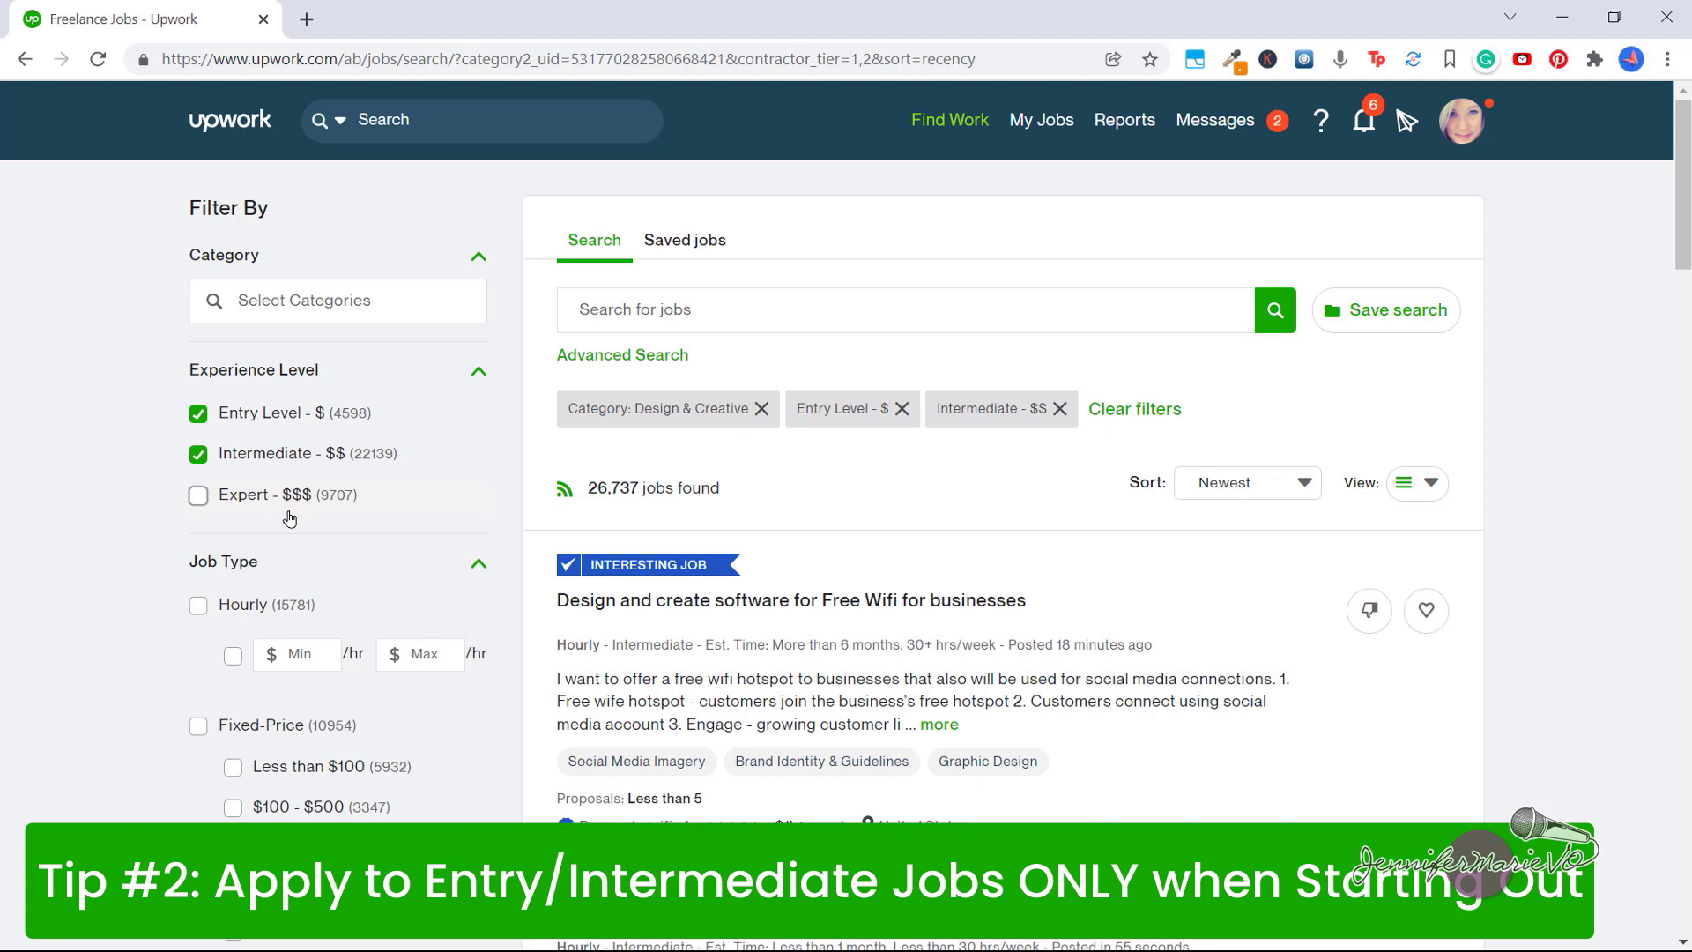
pyautogui.scroll(-1, 656, 438)
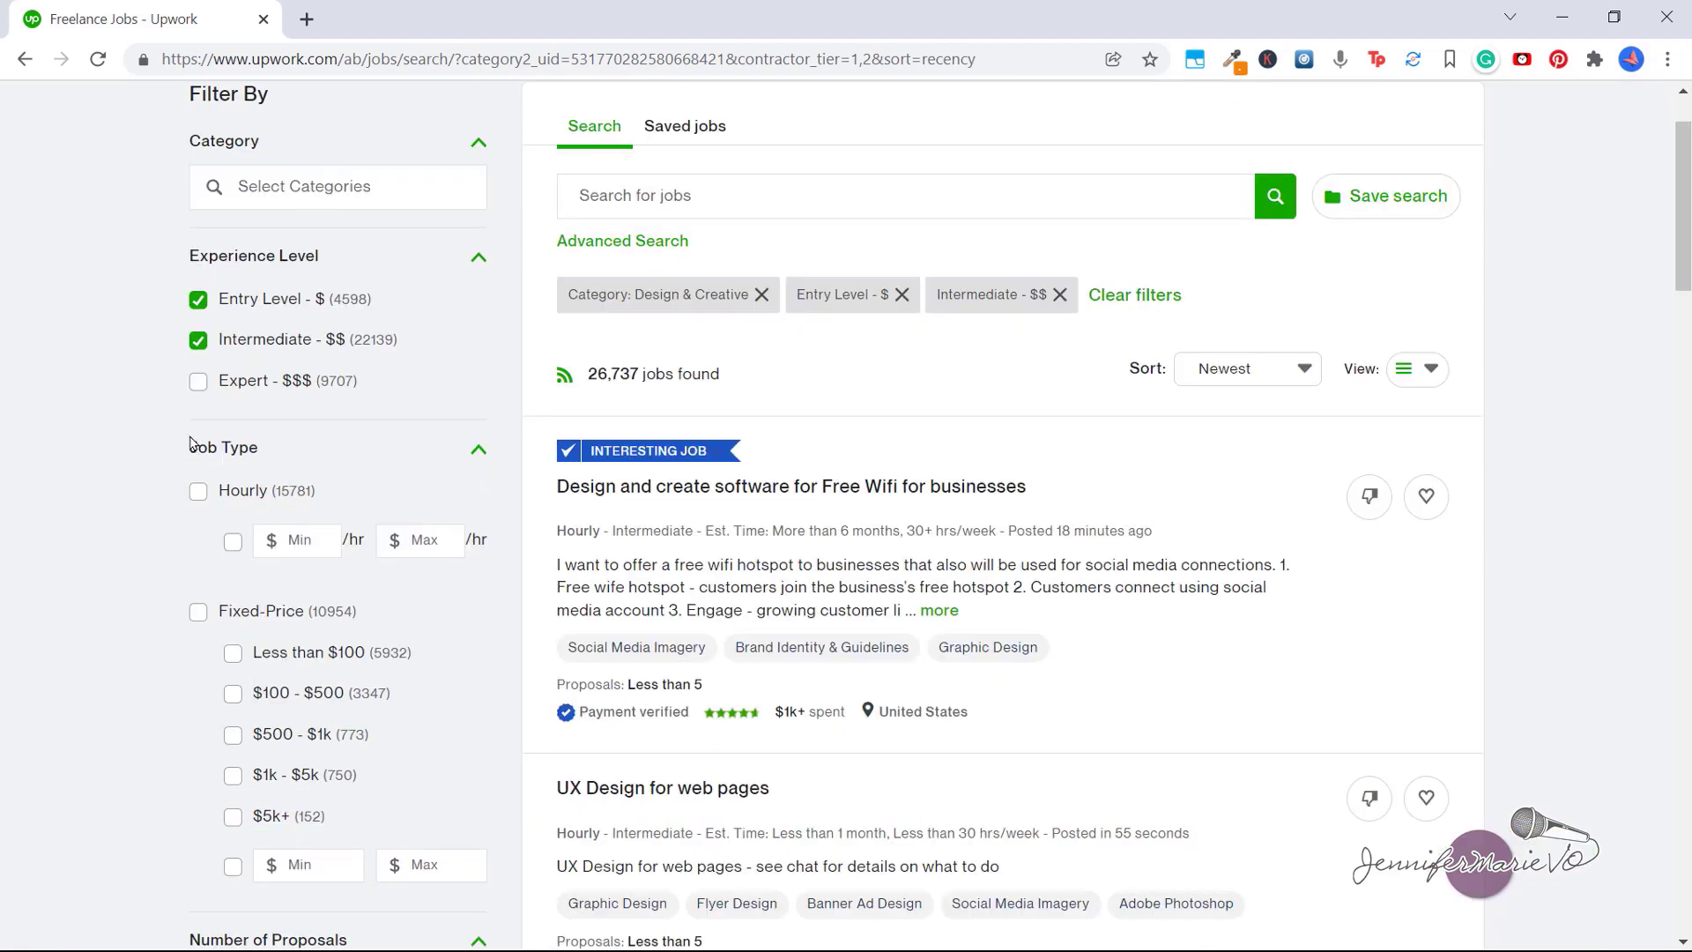
pyautogui.scroll(-1, 185, 437)
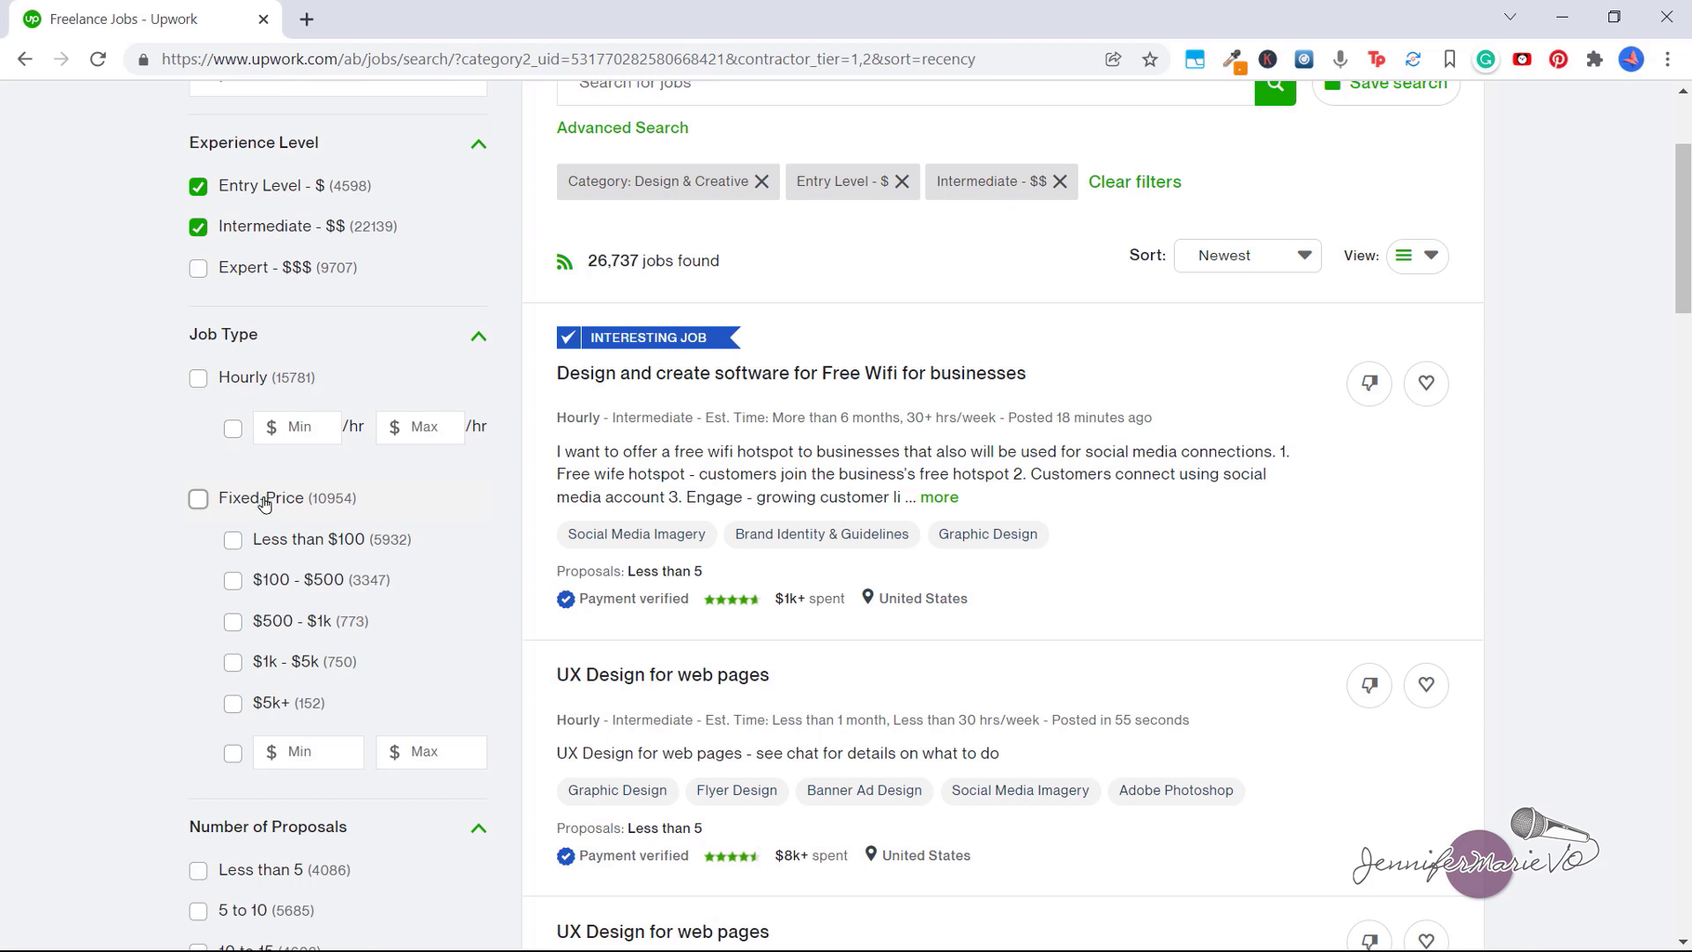
pyautogui.scroll(-5, 264, 501)
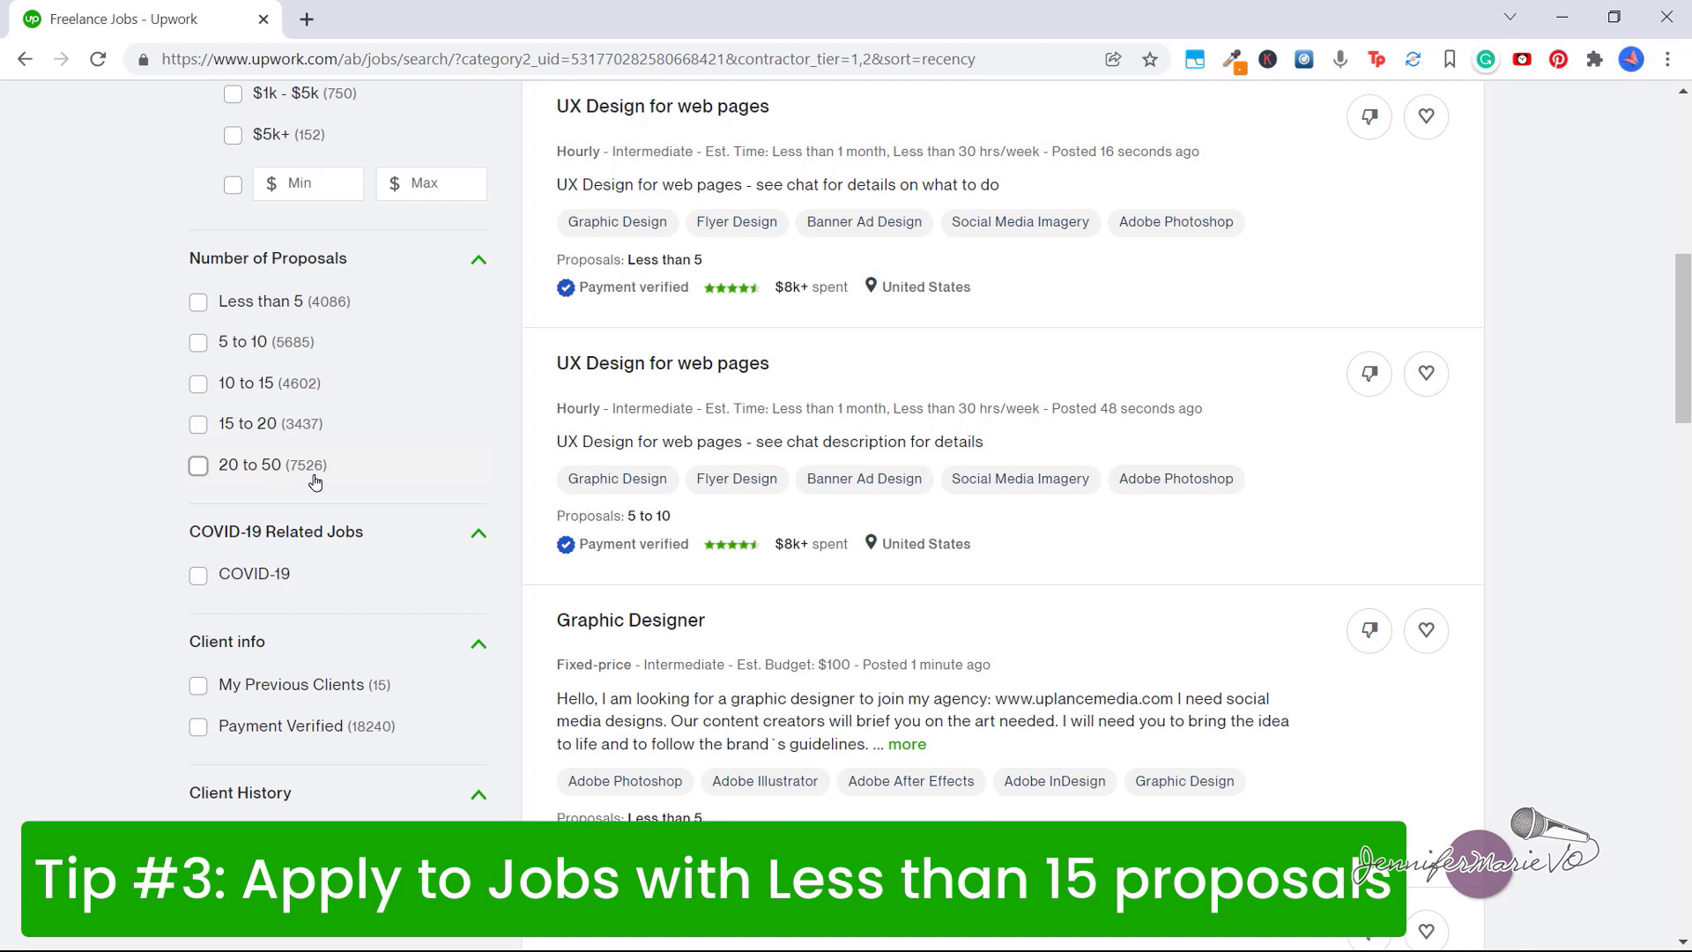
# - Limit results to jobs with less than 5, 5 to 10 and 10 to 15 proposals
pyautogui.click(199, 301)
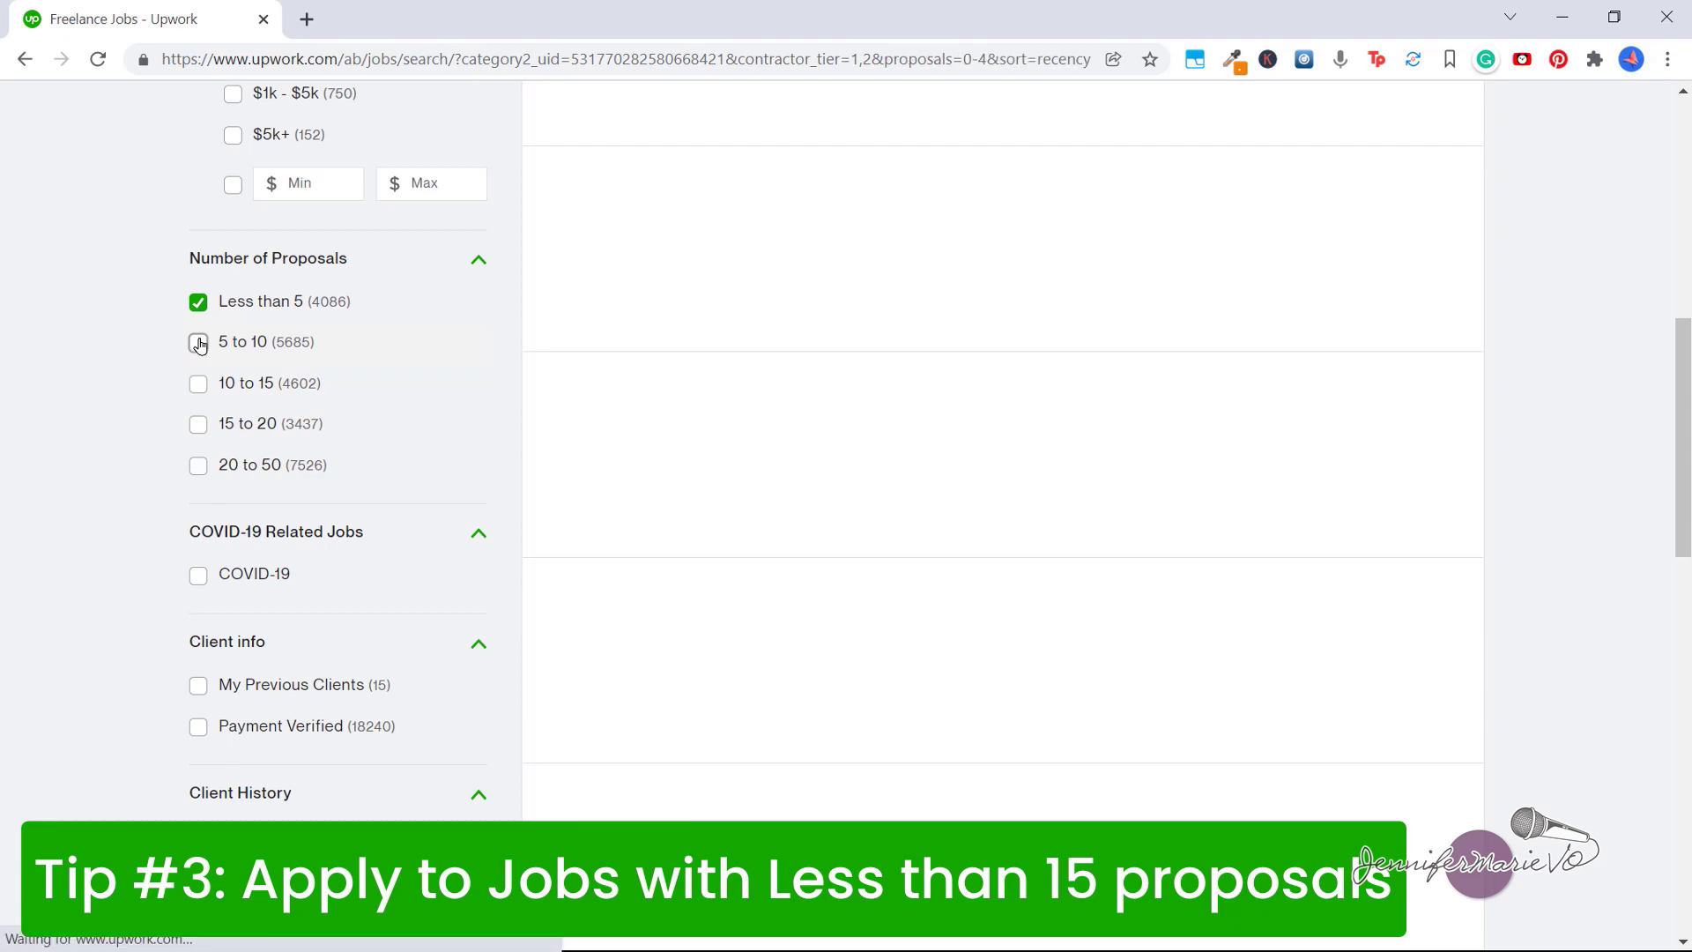
pyautogui.click(199, 341)
pyautogui.click(198, 383)
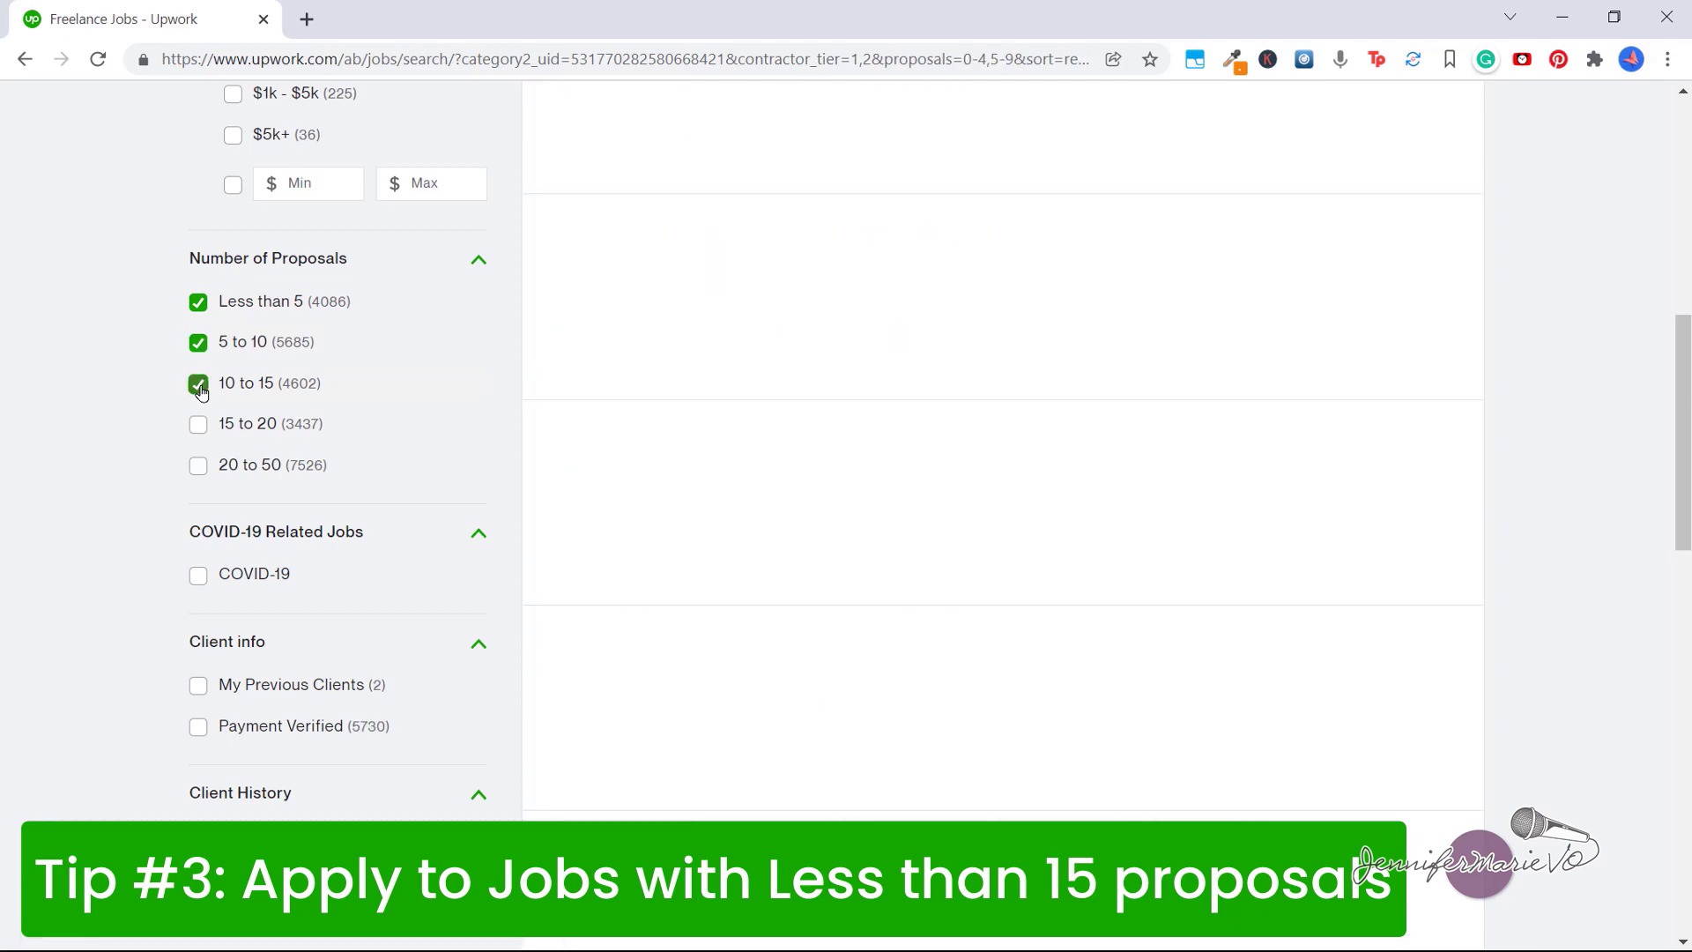
pyautogui.scroll(-3, 146, 391)
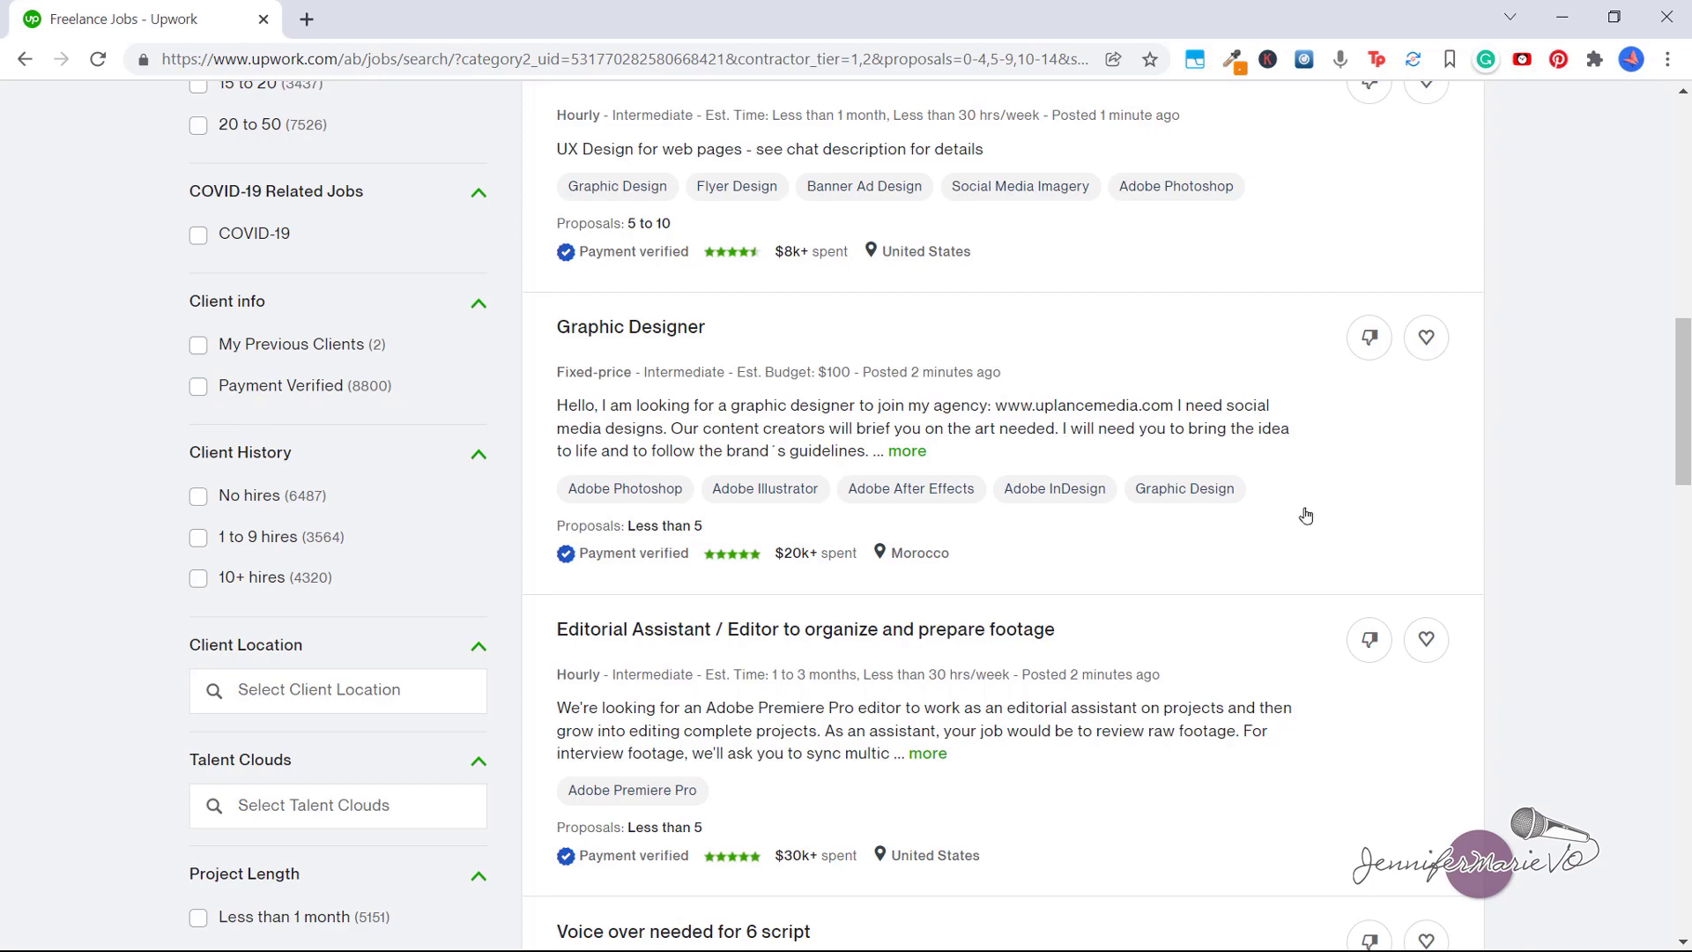
pyautogui.moveTo(1684, 447); pyautogui.dragTo(1685, 257)
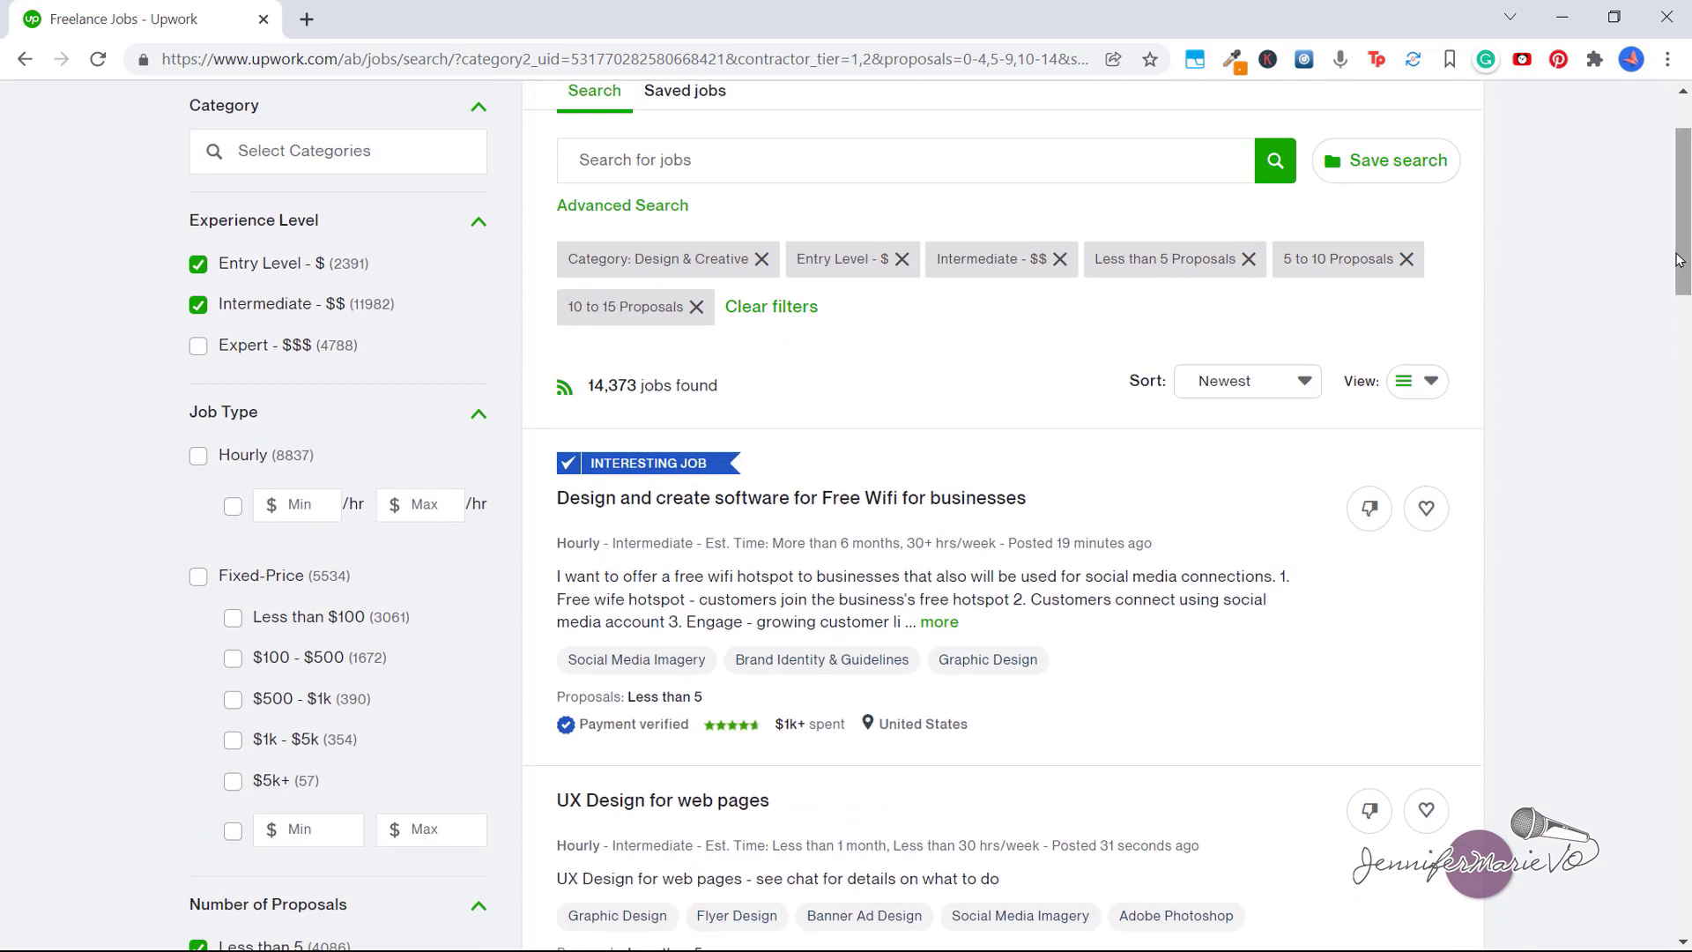
pyautogui.scroll(-2, 604, 393)
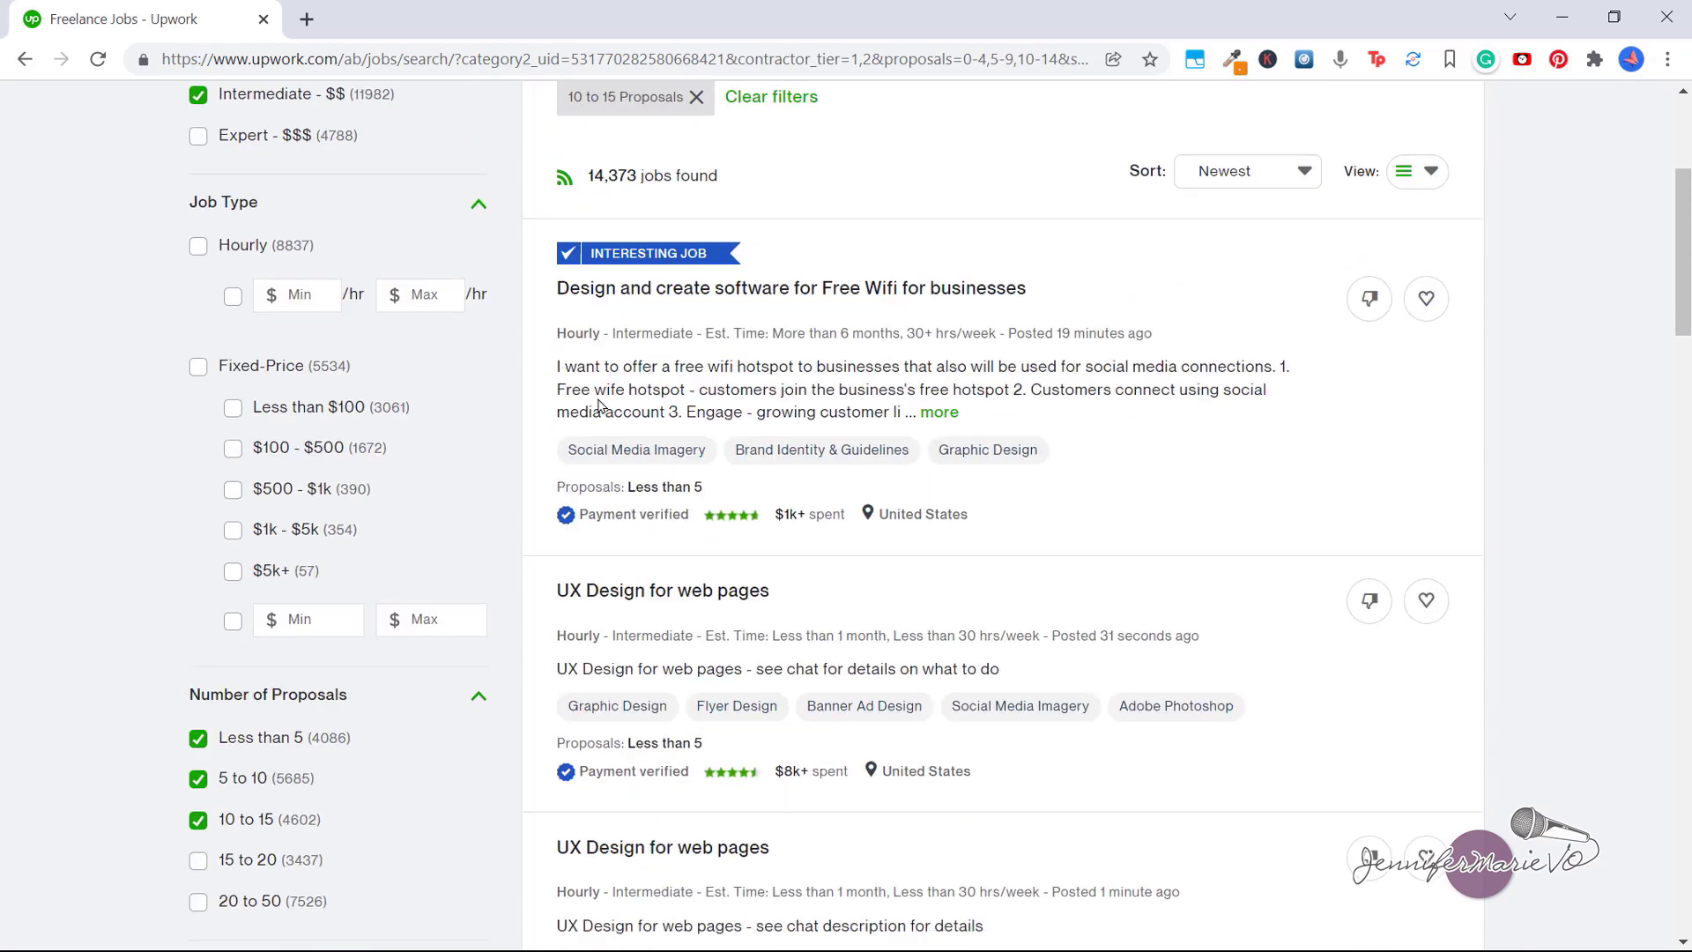
pyautogui.scroll(-2, 604, 392)
pyautogui.scroll(3, 635, 436)
pyautogui.scroll(-5, 708, 552)
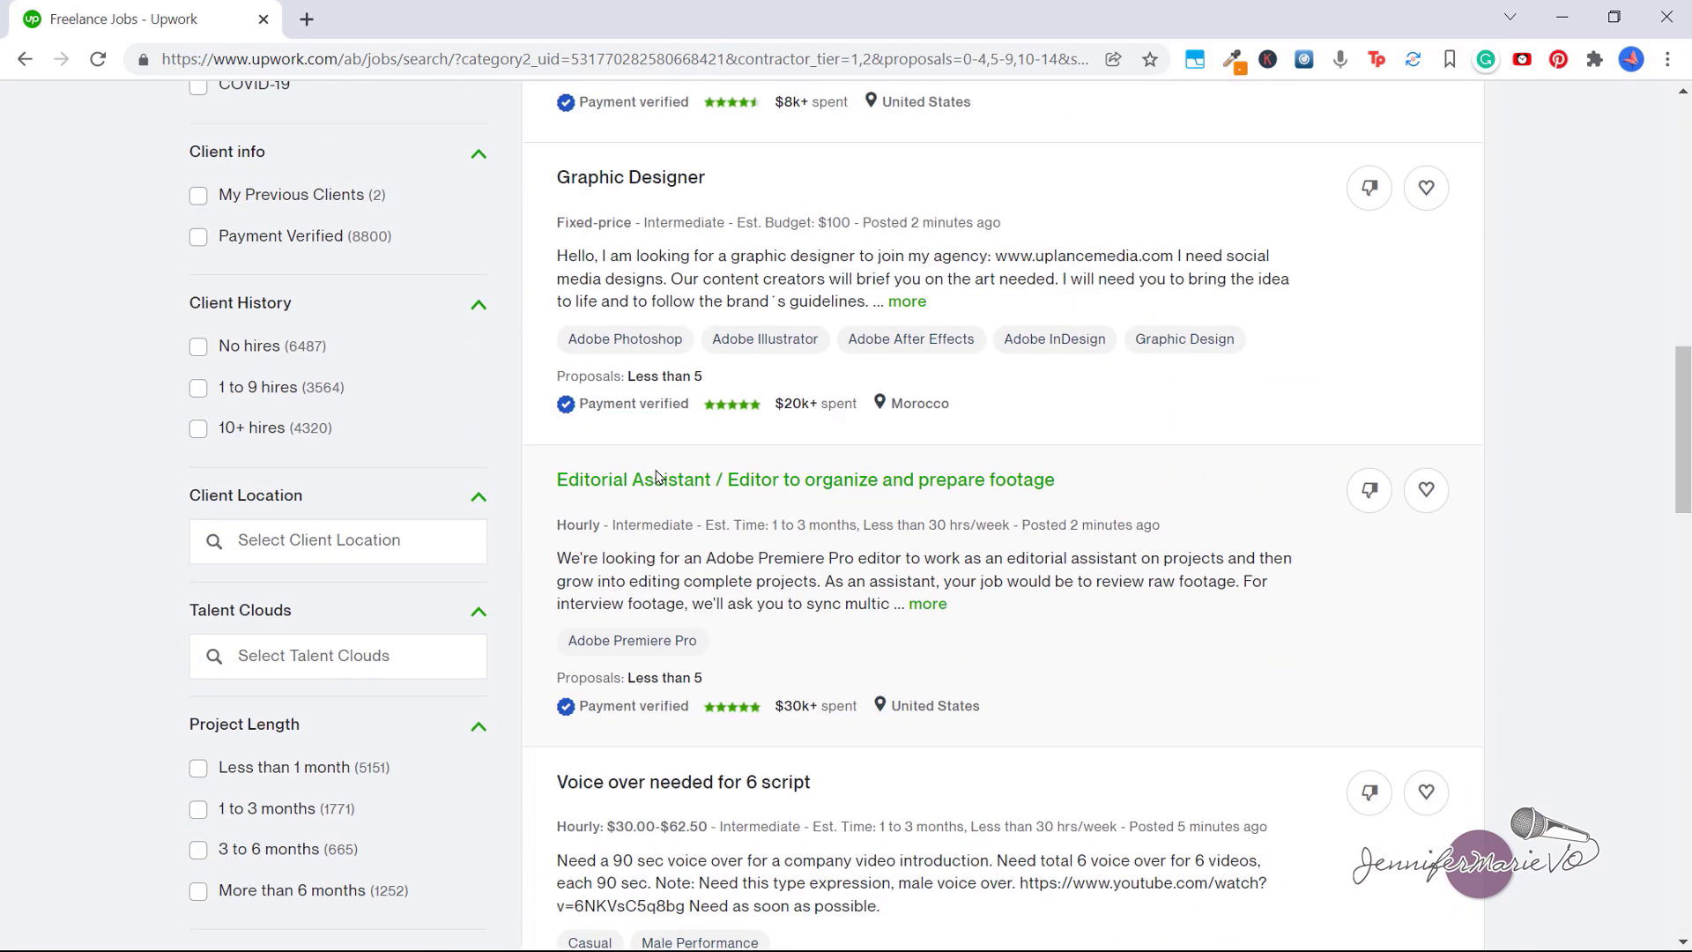
pyautogui.scroll(1, 707, 552)
# - Require payment-verified clients with no hires, 1 to 9 hires or 10+ hires (8,813 jobs)
pyautogui.click(197, 352)
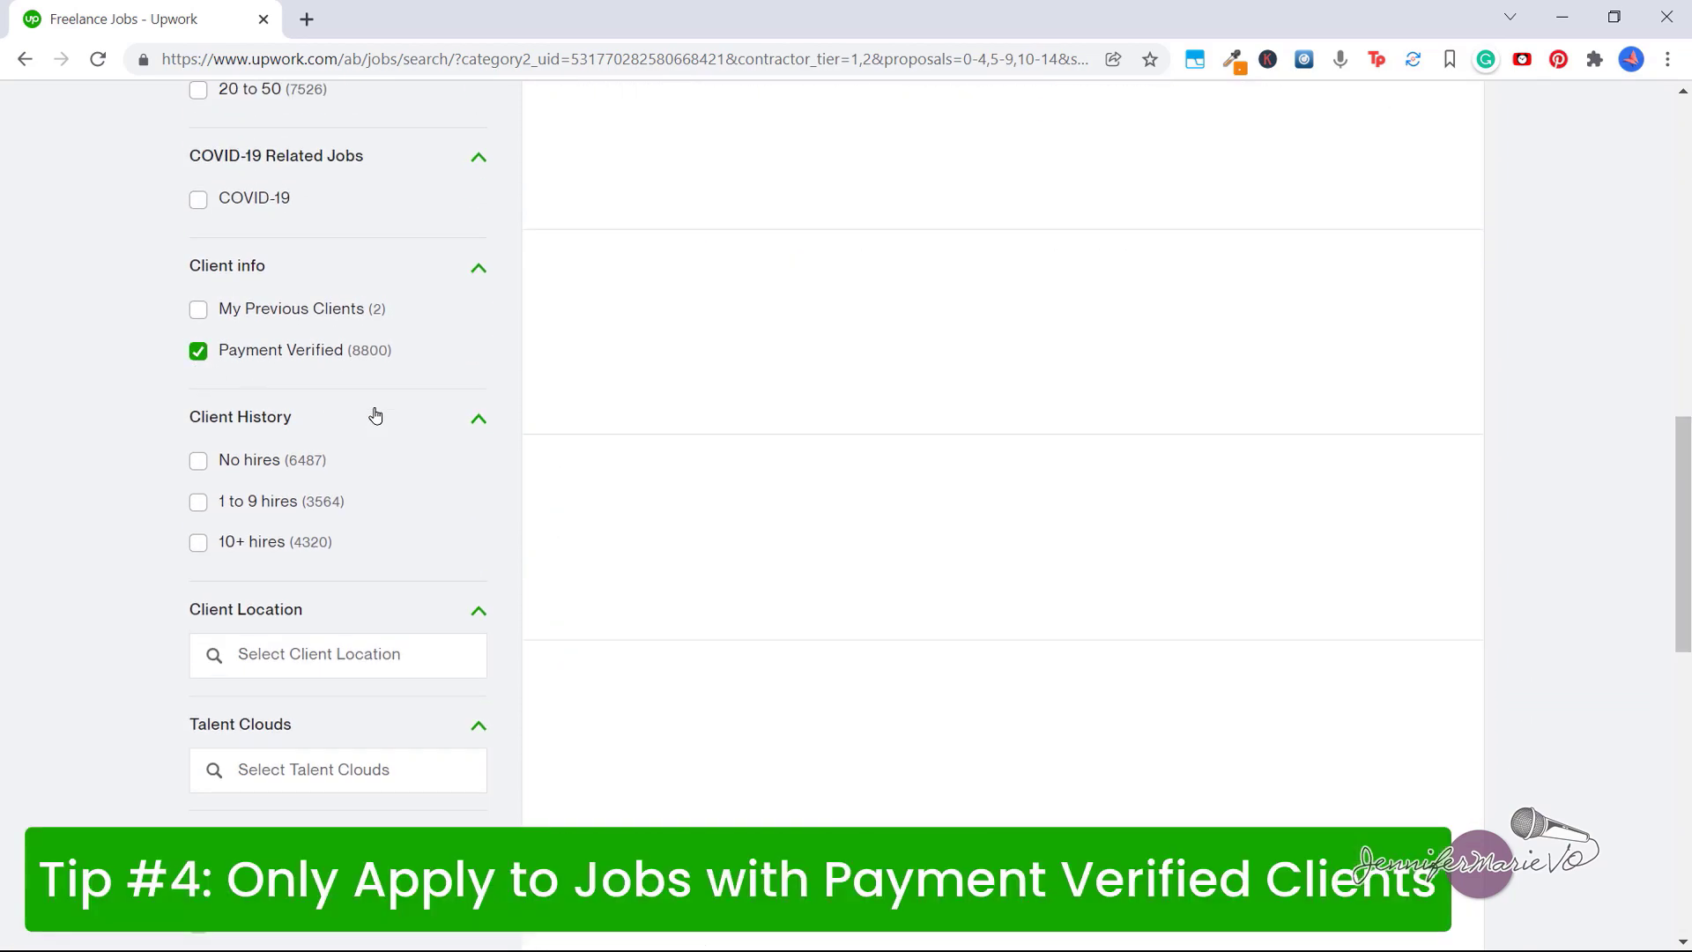
pyautogui.scroll(3, 635, 493)
pyautogui.scroll(2, 636, 491)
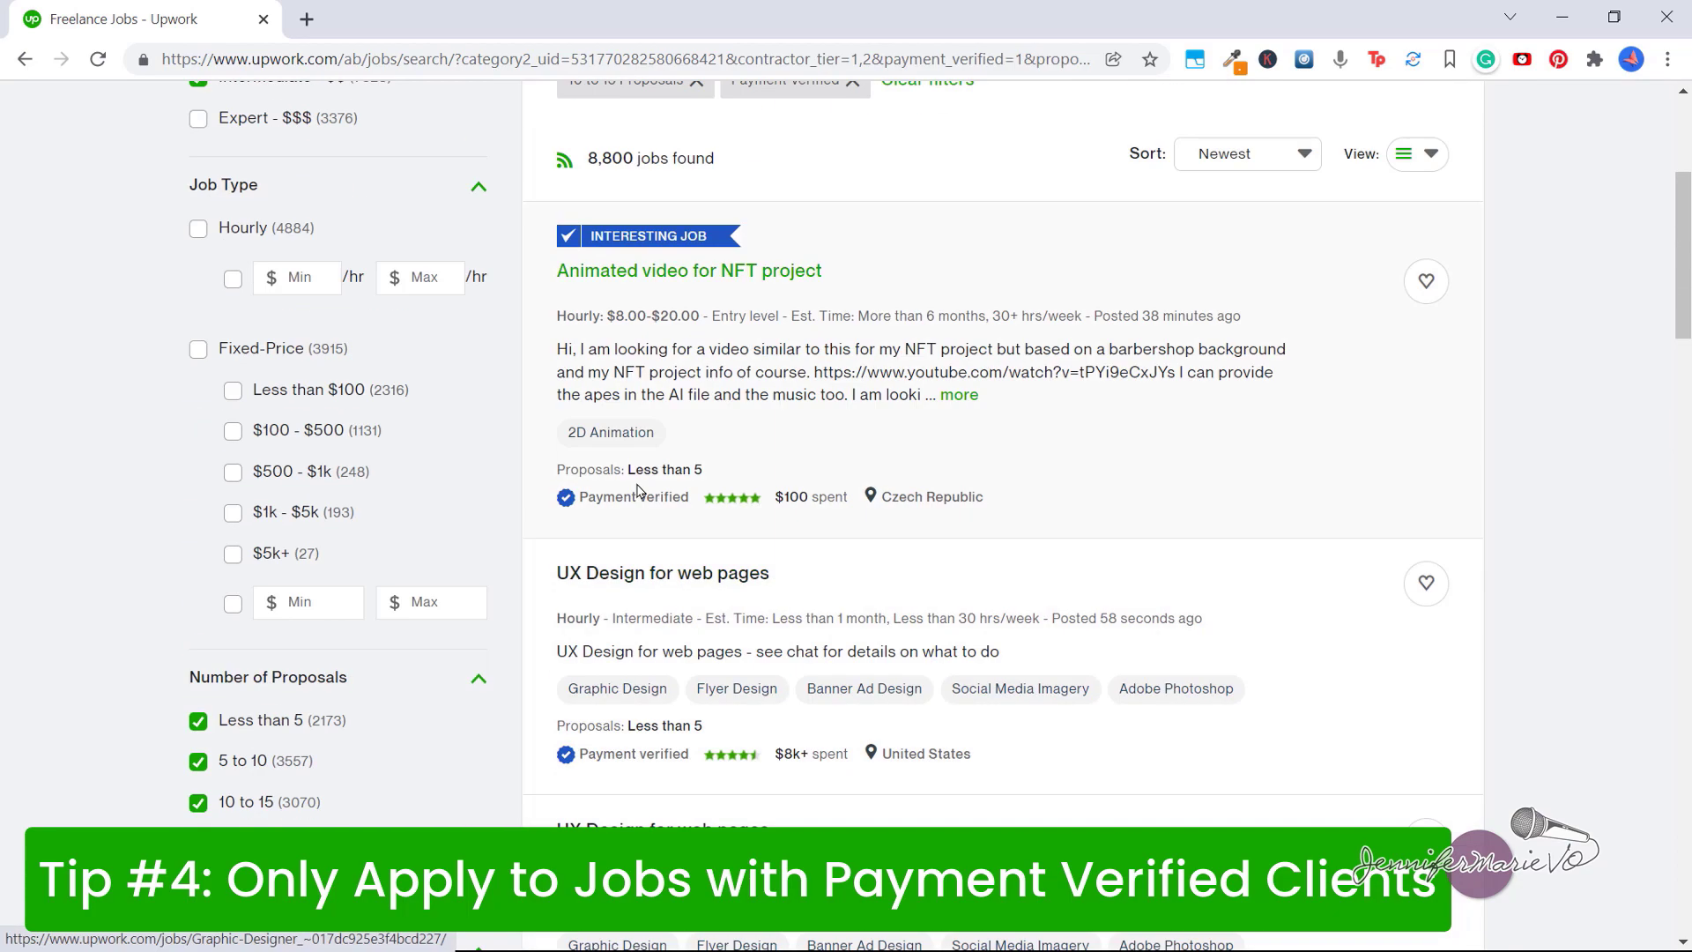
pyautogui.scroll(-7, 661, 412)
pyautogui.scroll(1, 661, 412)
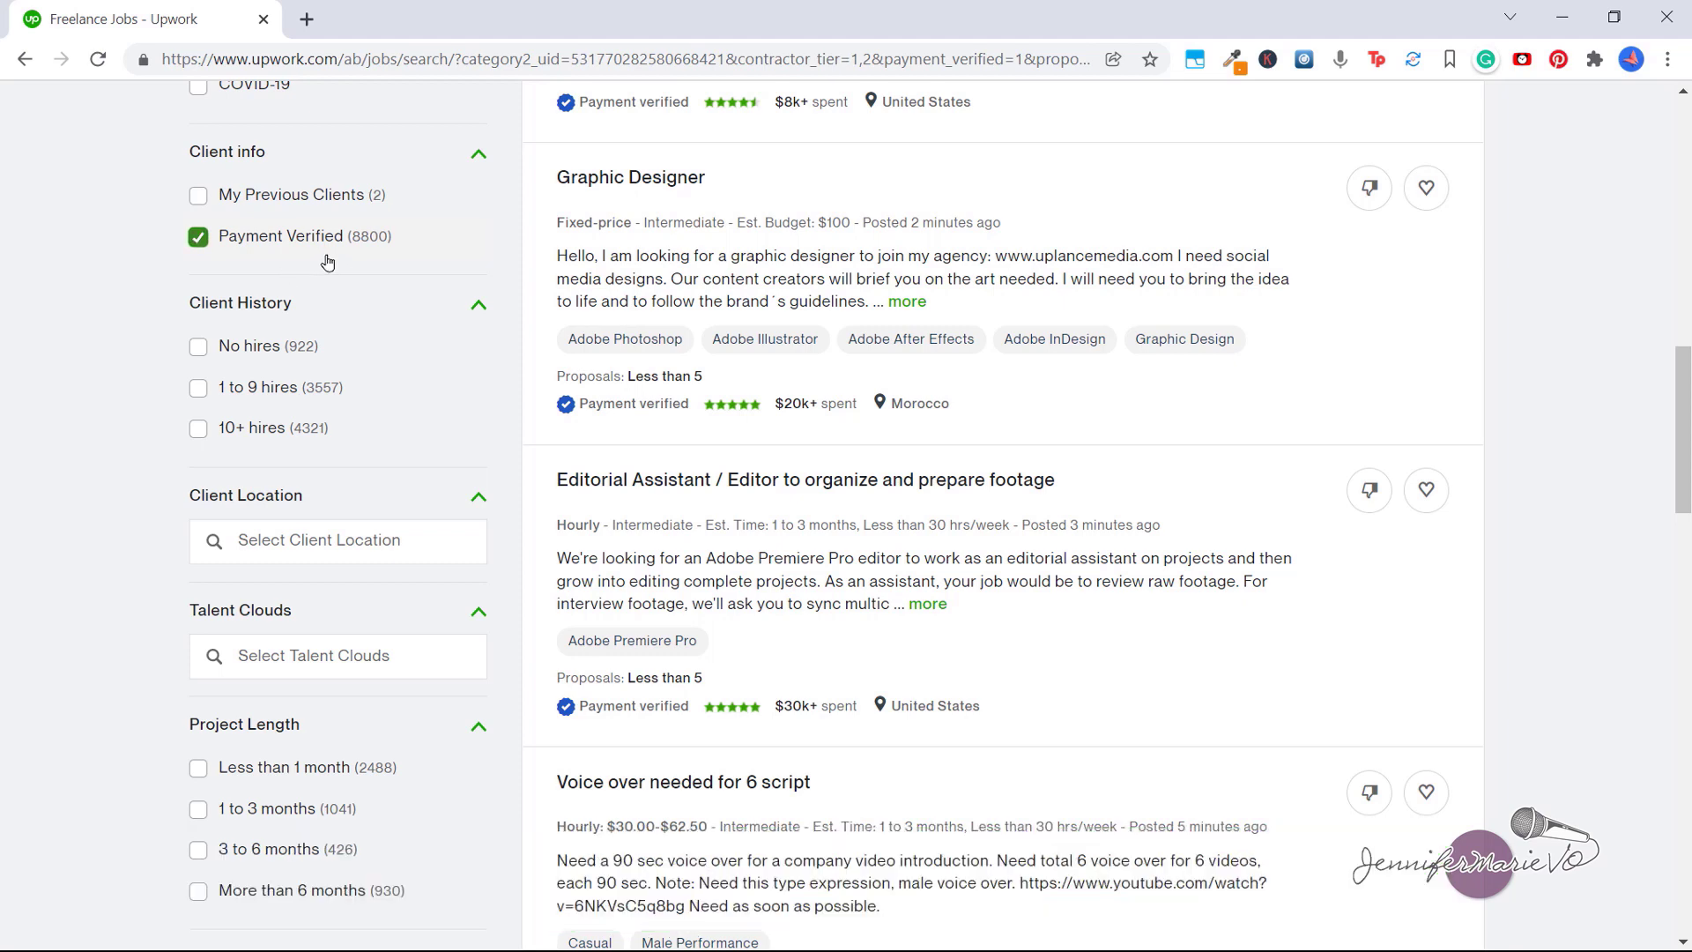
pyautogui.scroll(-1, 436, 252)
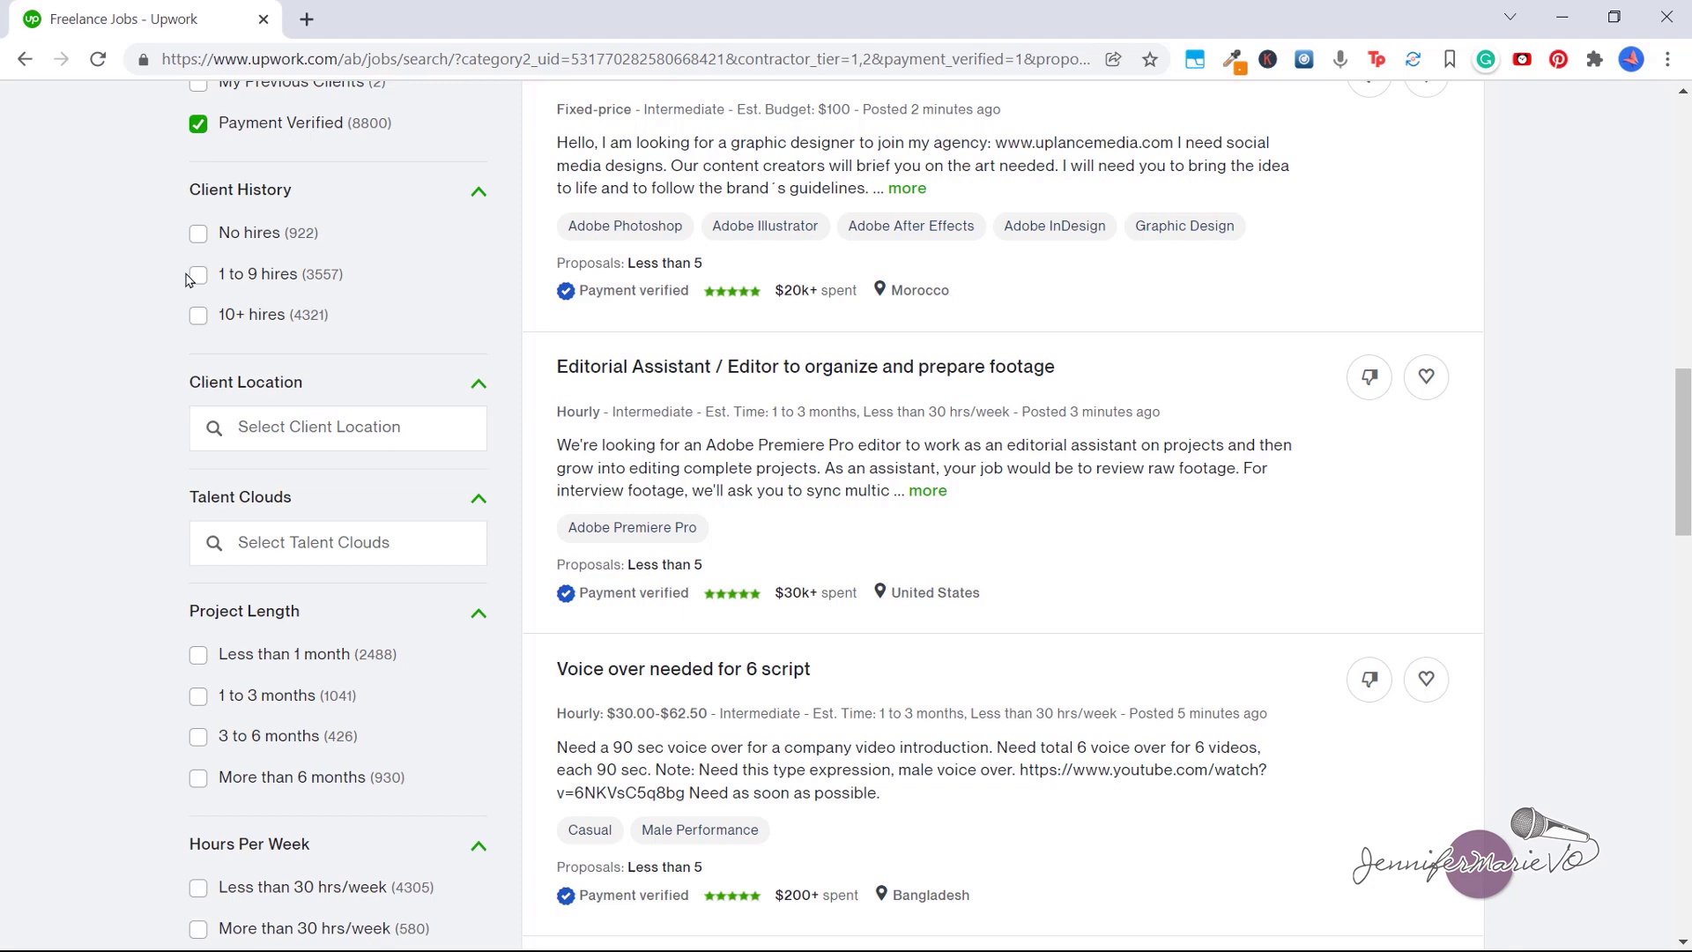
pyautogui.click(199, 276)
pyautogui.click(199, 315)
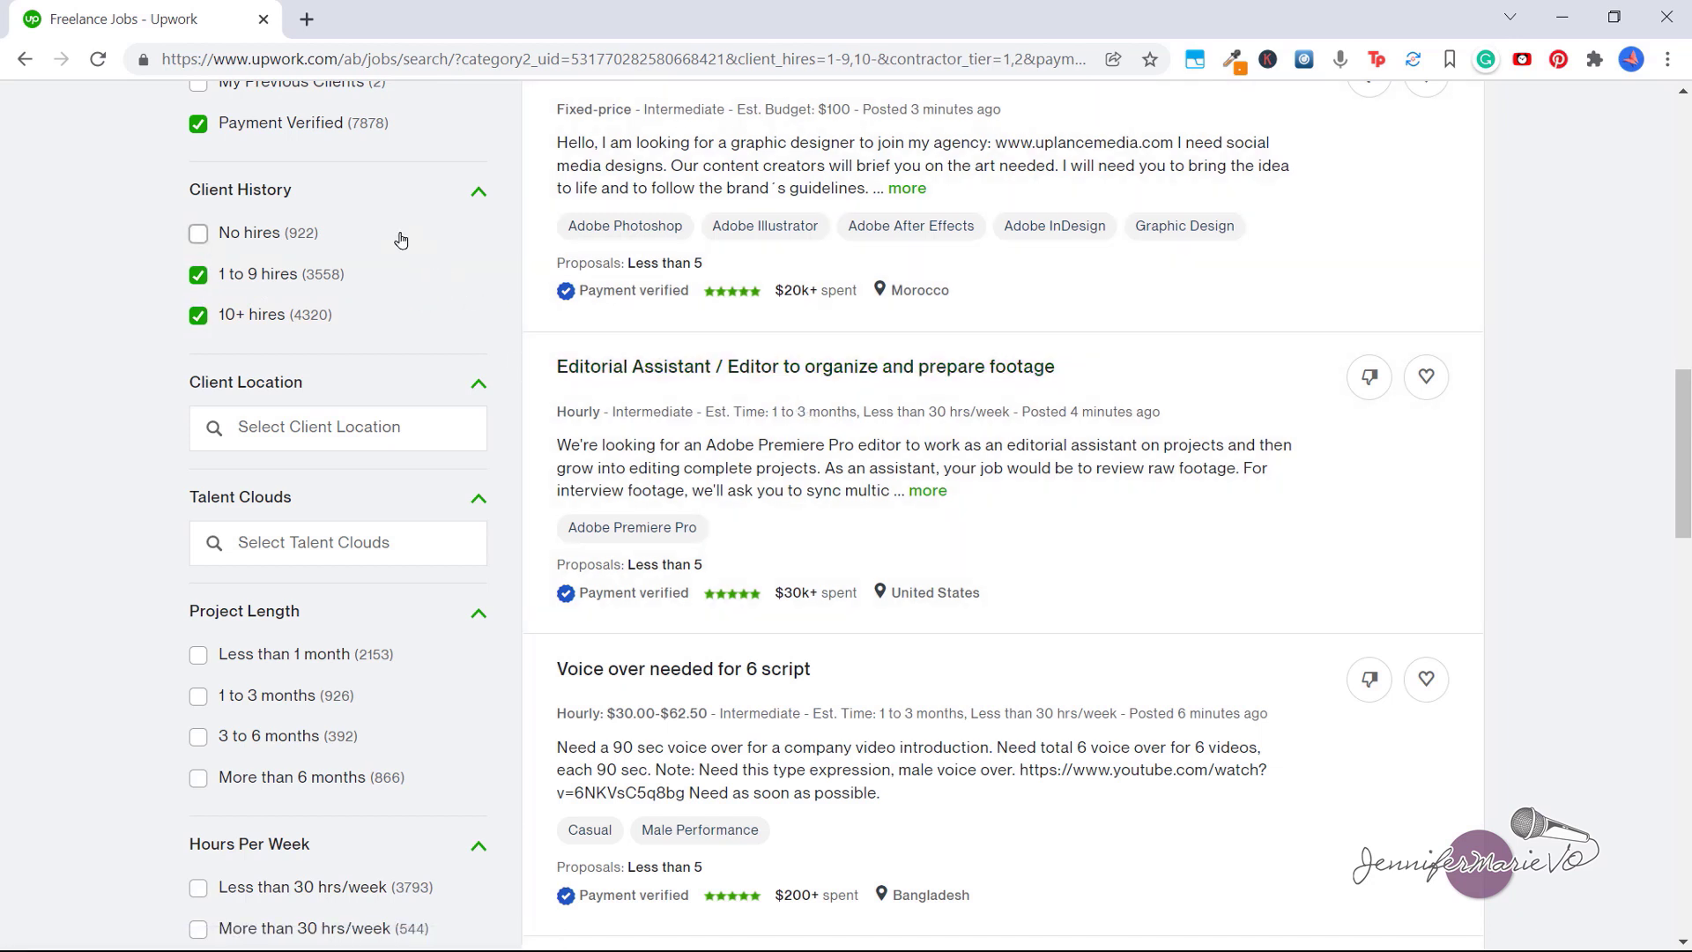
pyautogui.click(198, 236)
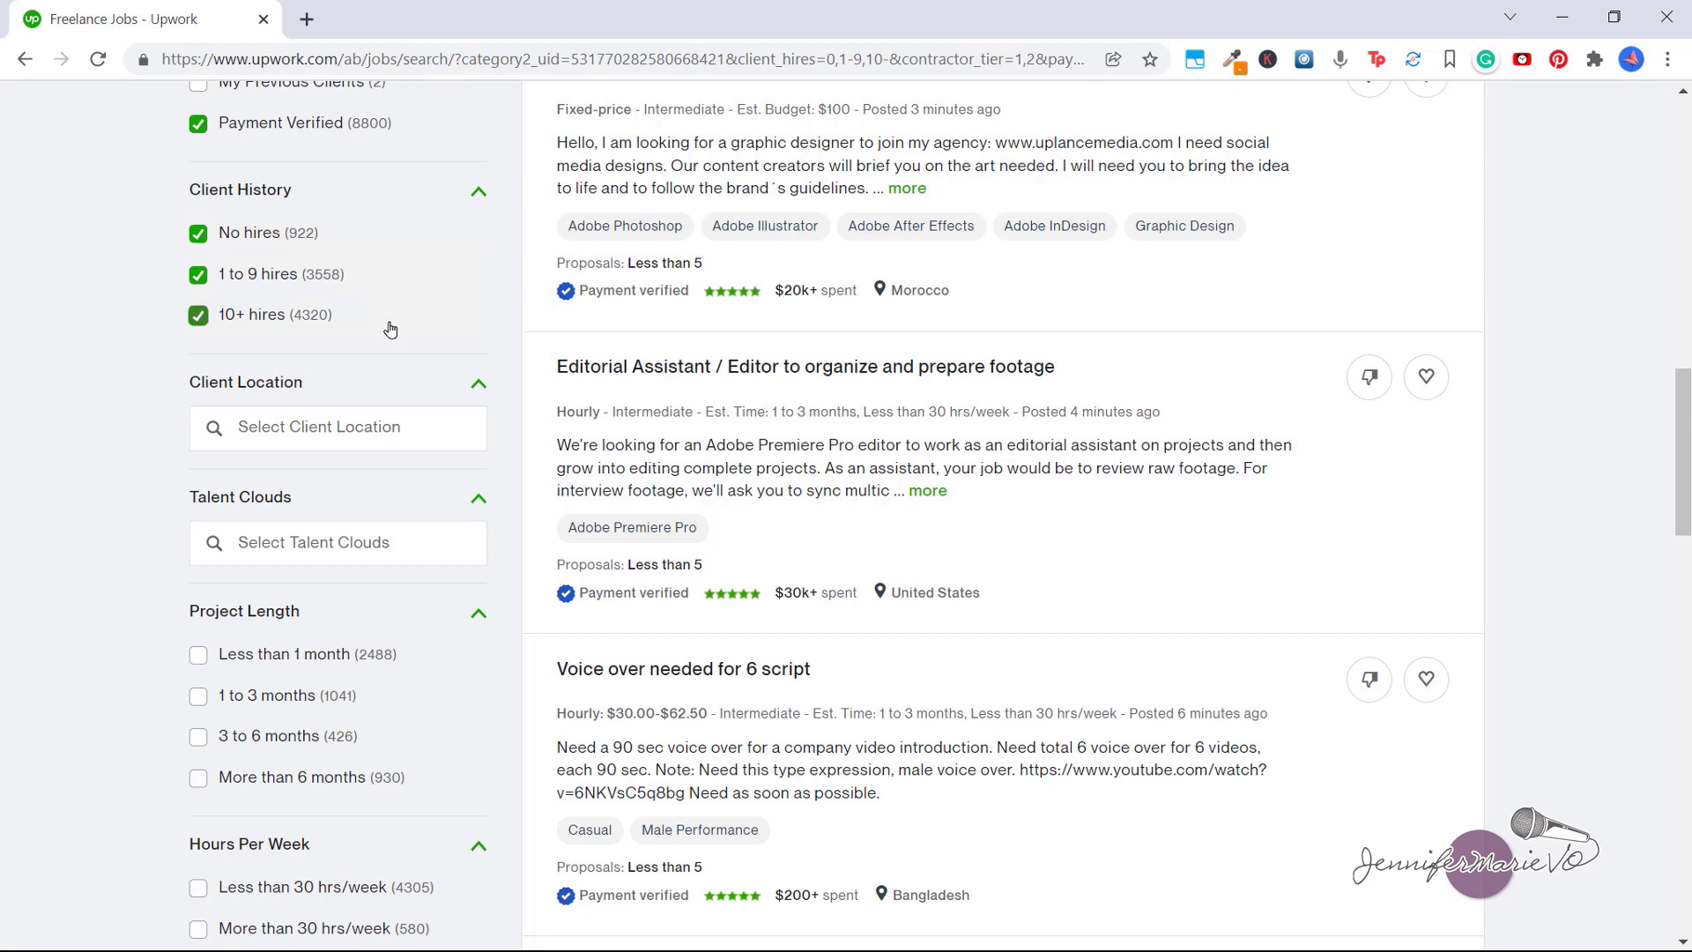
pyautogui.scroll(-1, 924, 435)
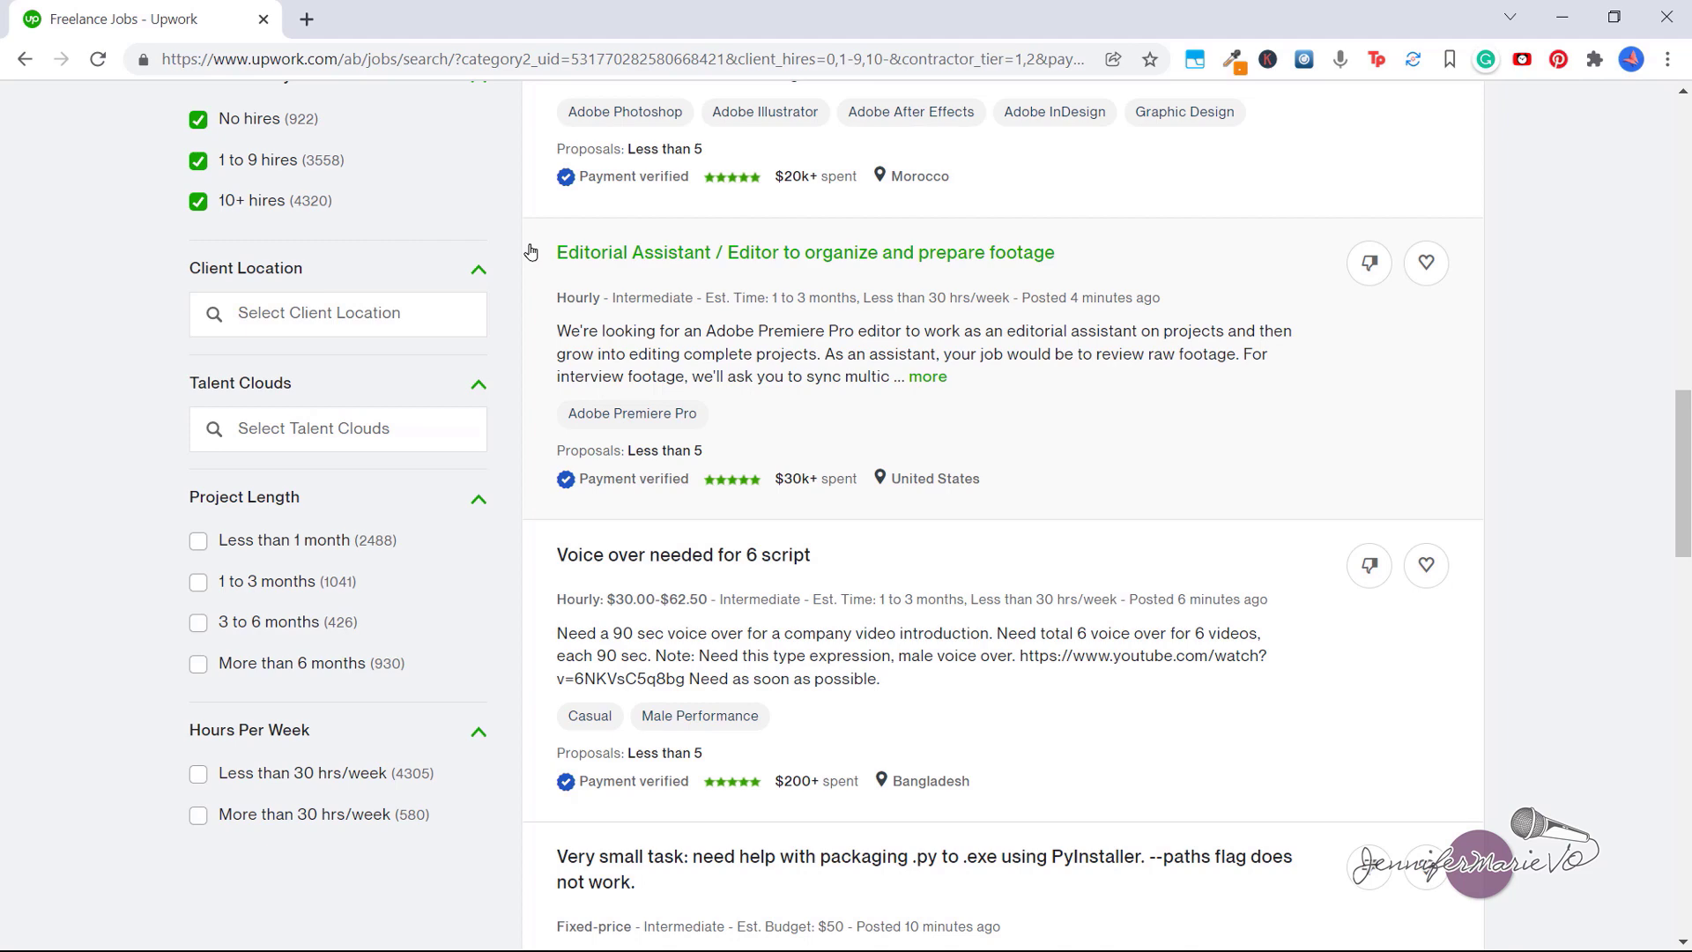
pyautogui.scroll(-1, 672, 396)
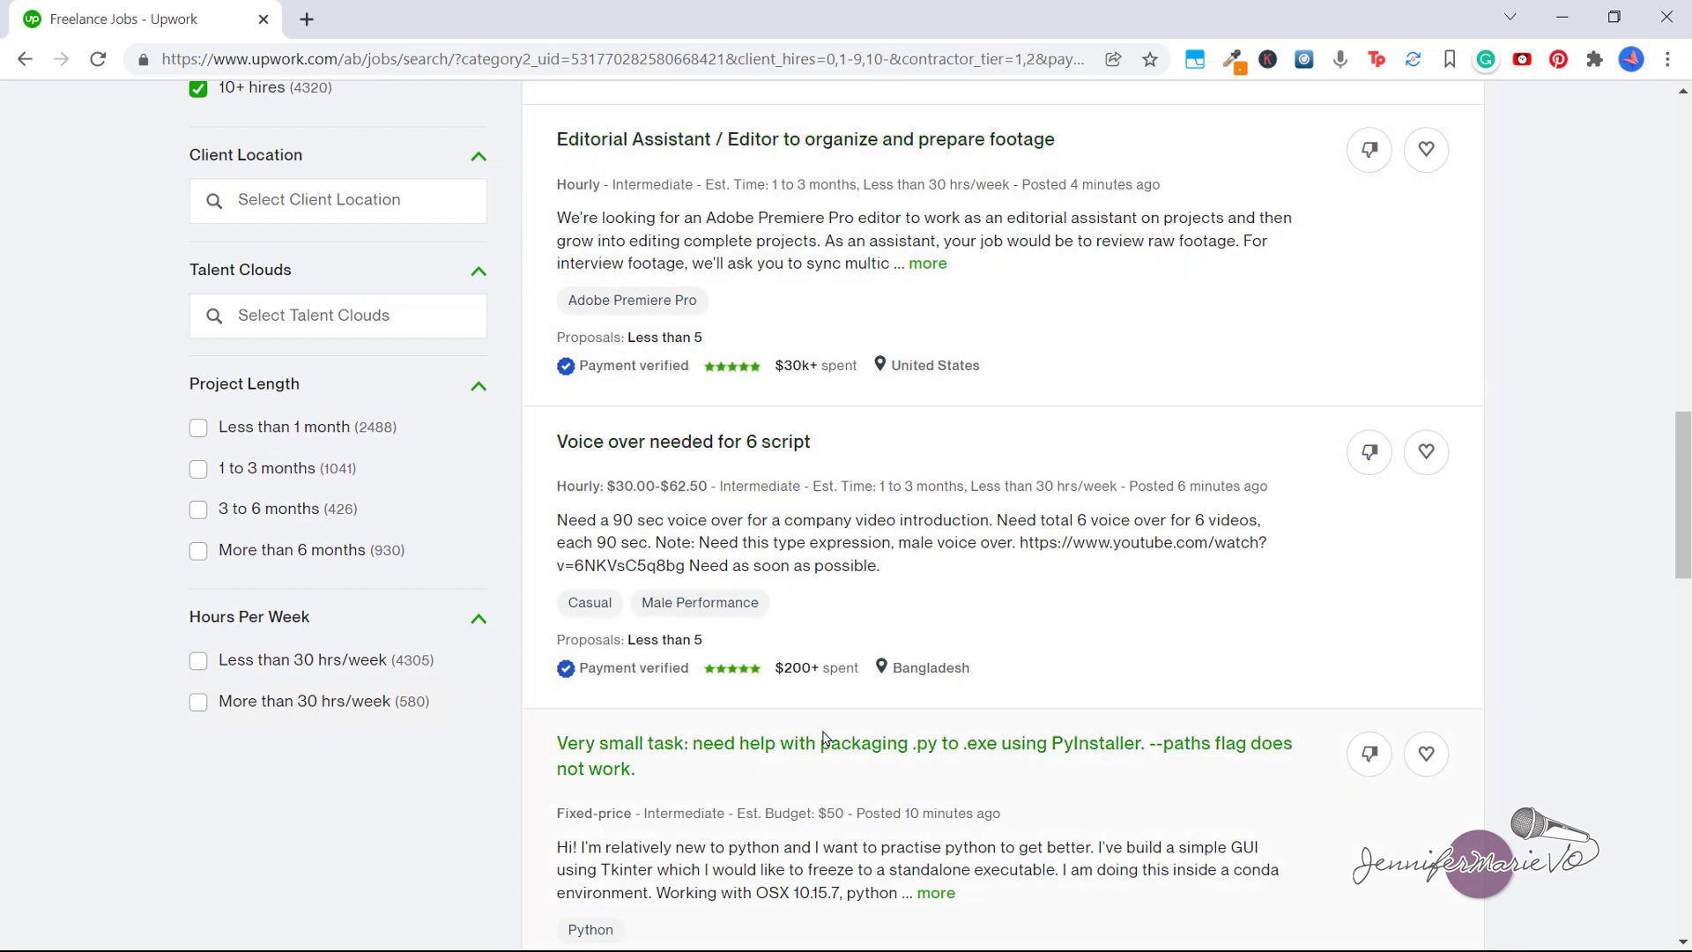
pyautogui.scroll(15, 1310, 703)
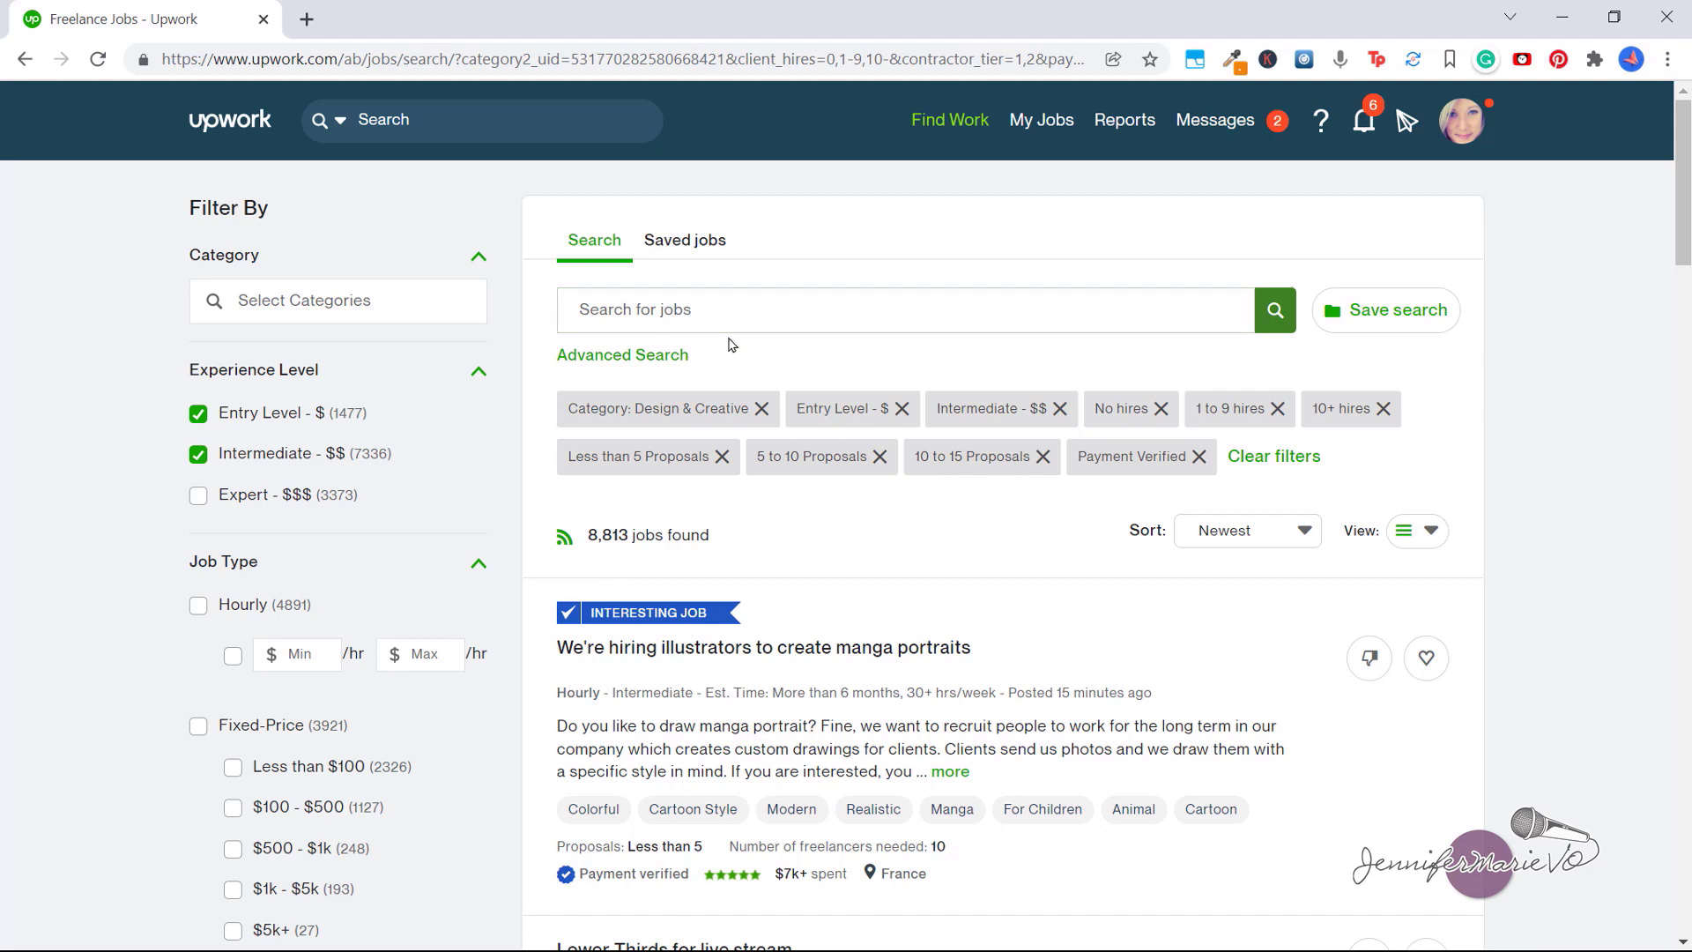
# - Advanced-search for any of 'graphic design thumbnails', narrowing to 5,965 jobs
pyautogui.click(660, 359)
pyautogui.click(641, 274)
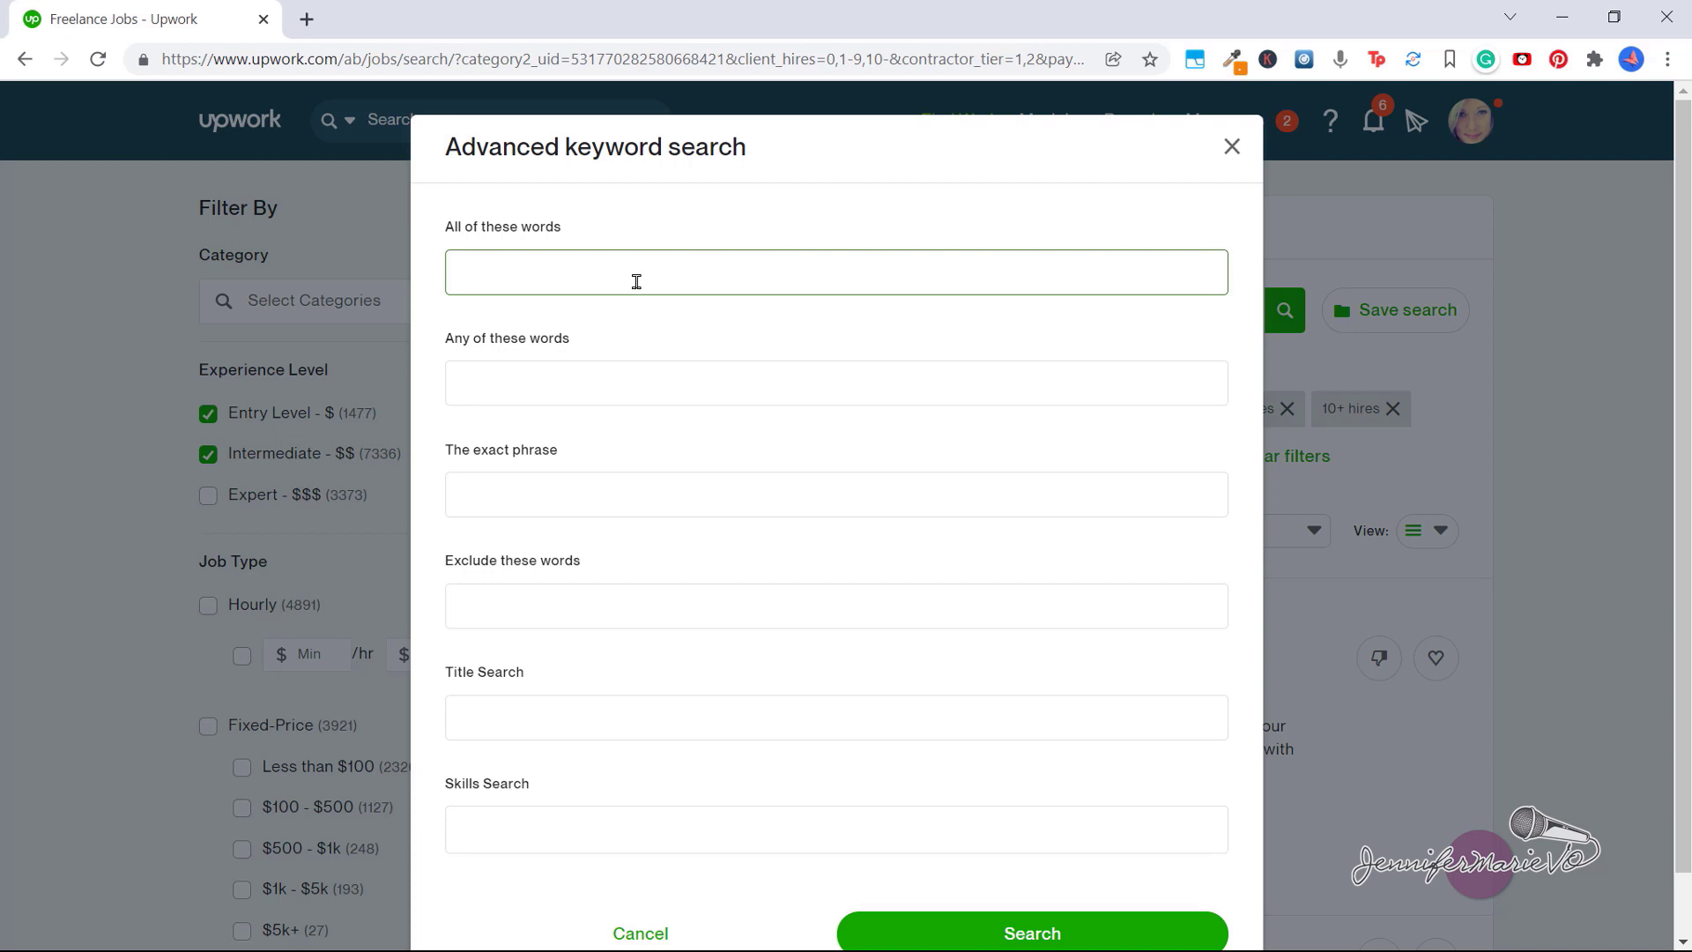
pyautogui.click(505, 369)
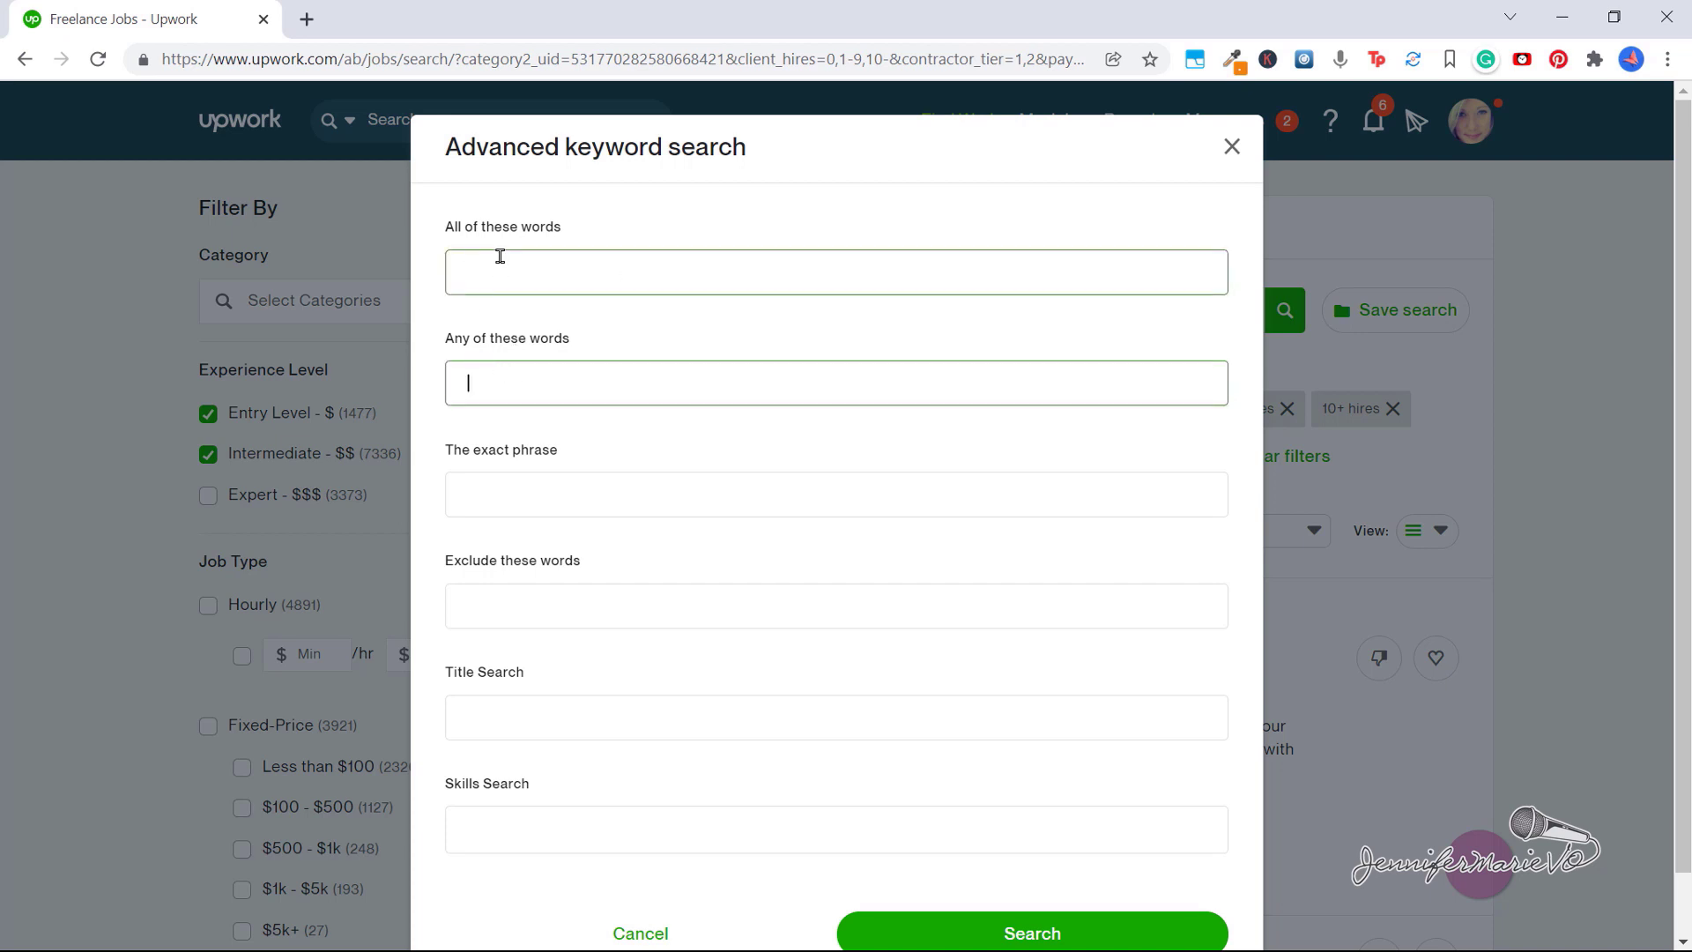
pyautogui.click(556, 284)
pyautogui.click(509, 386)
pyautogui.write('gra')
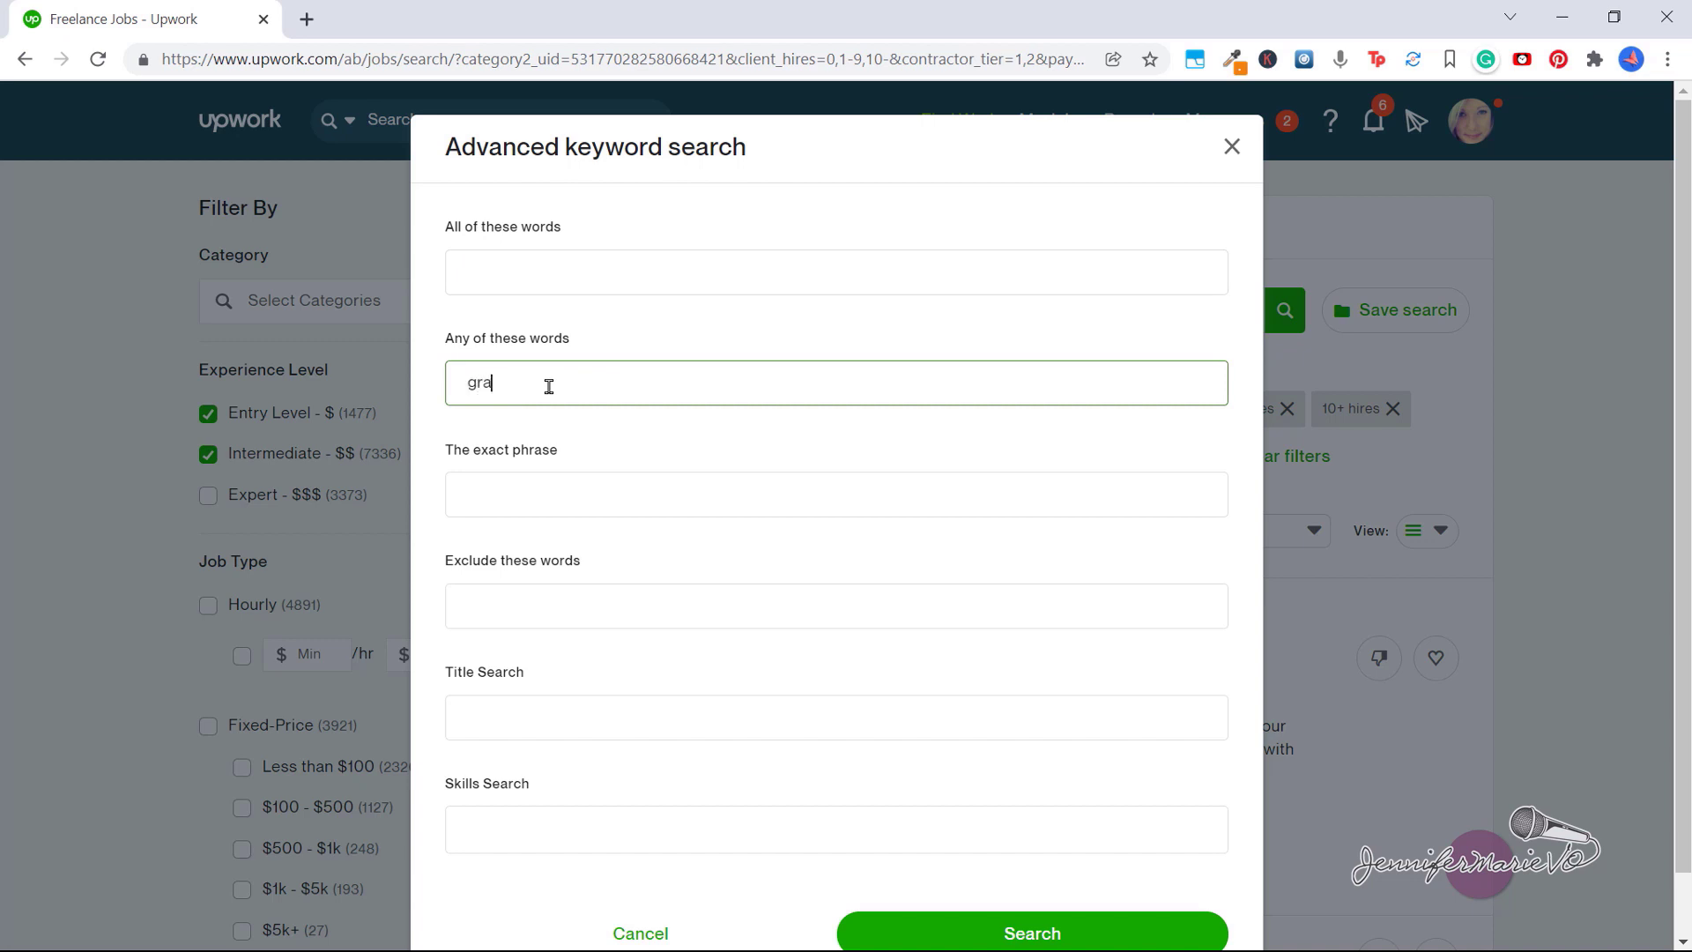
pyautogui.write('phic design ')
pyautogui.write('thumb')
pyautogui.write('nails')
pyautogui.scroll(-1, 764, 425)
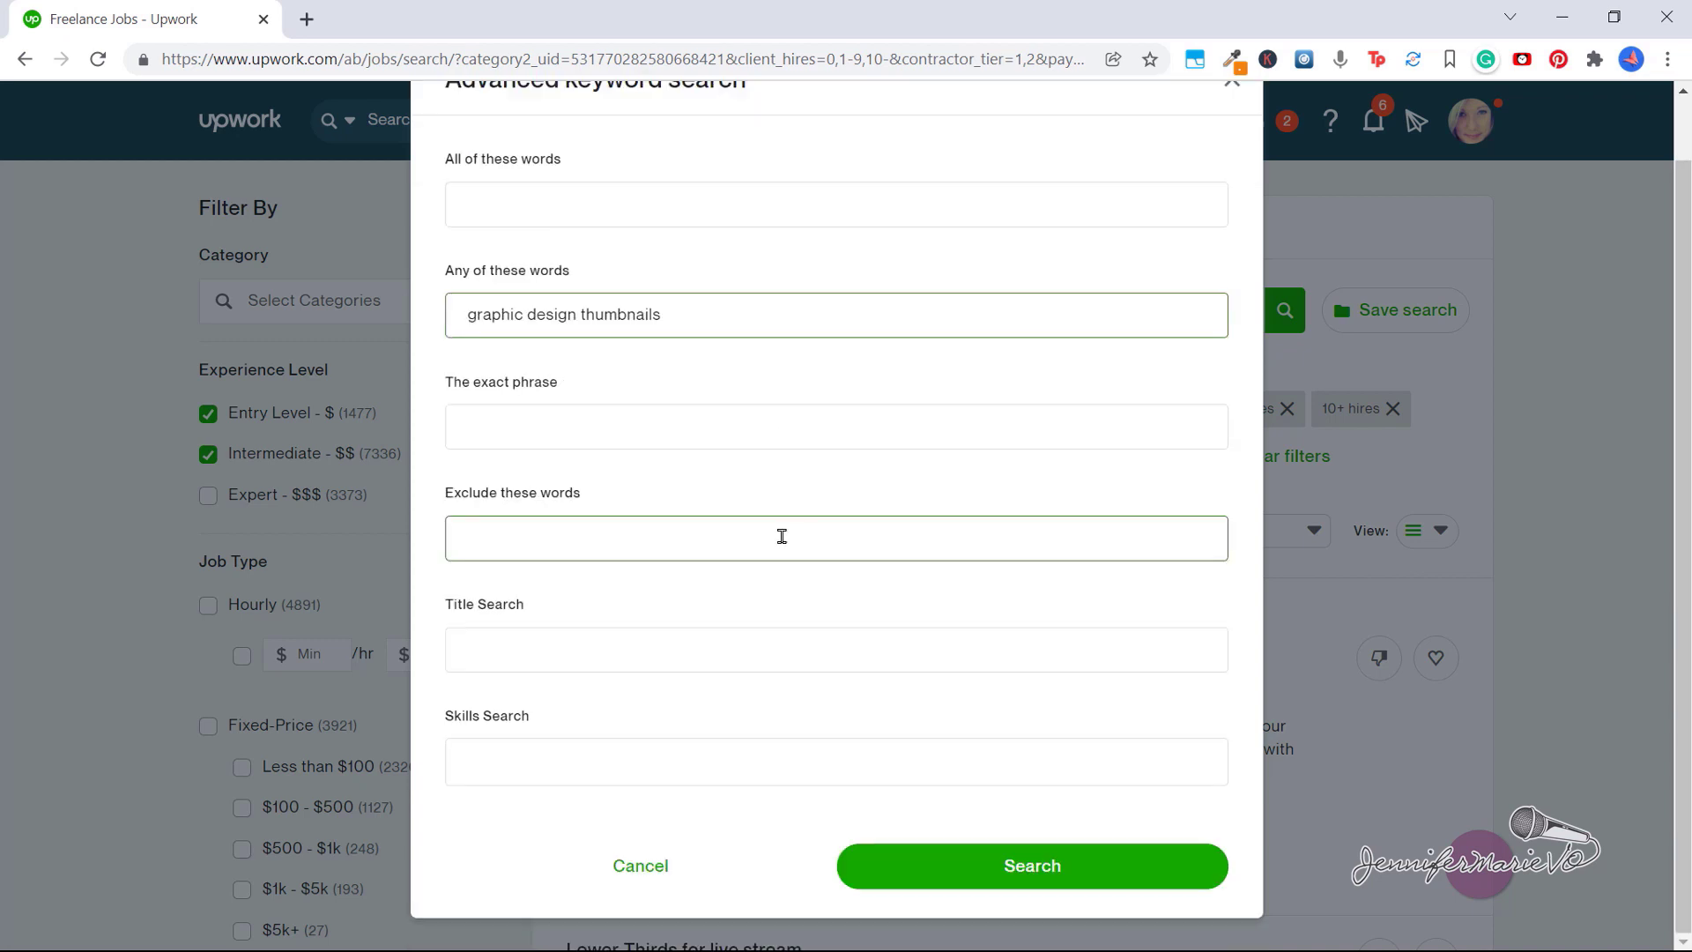
pyautogui.click(952, 870)
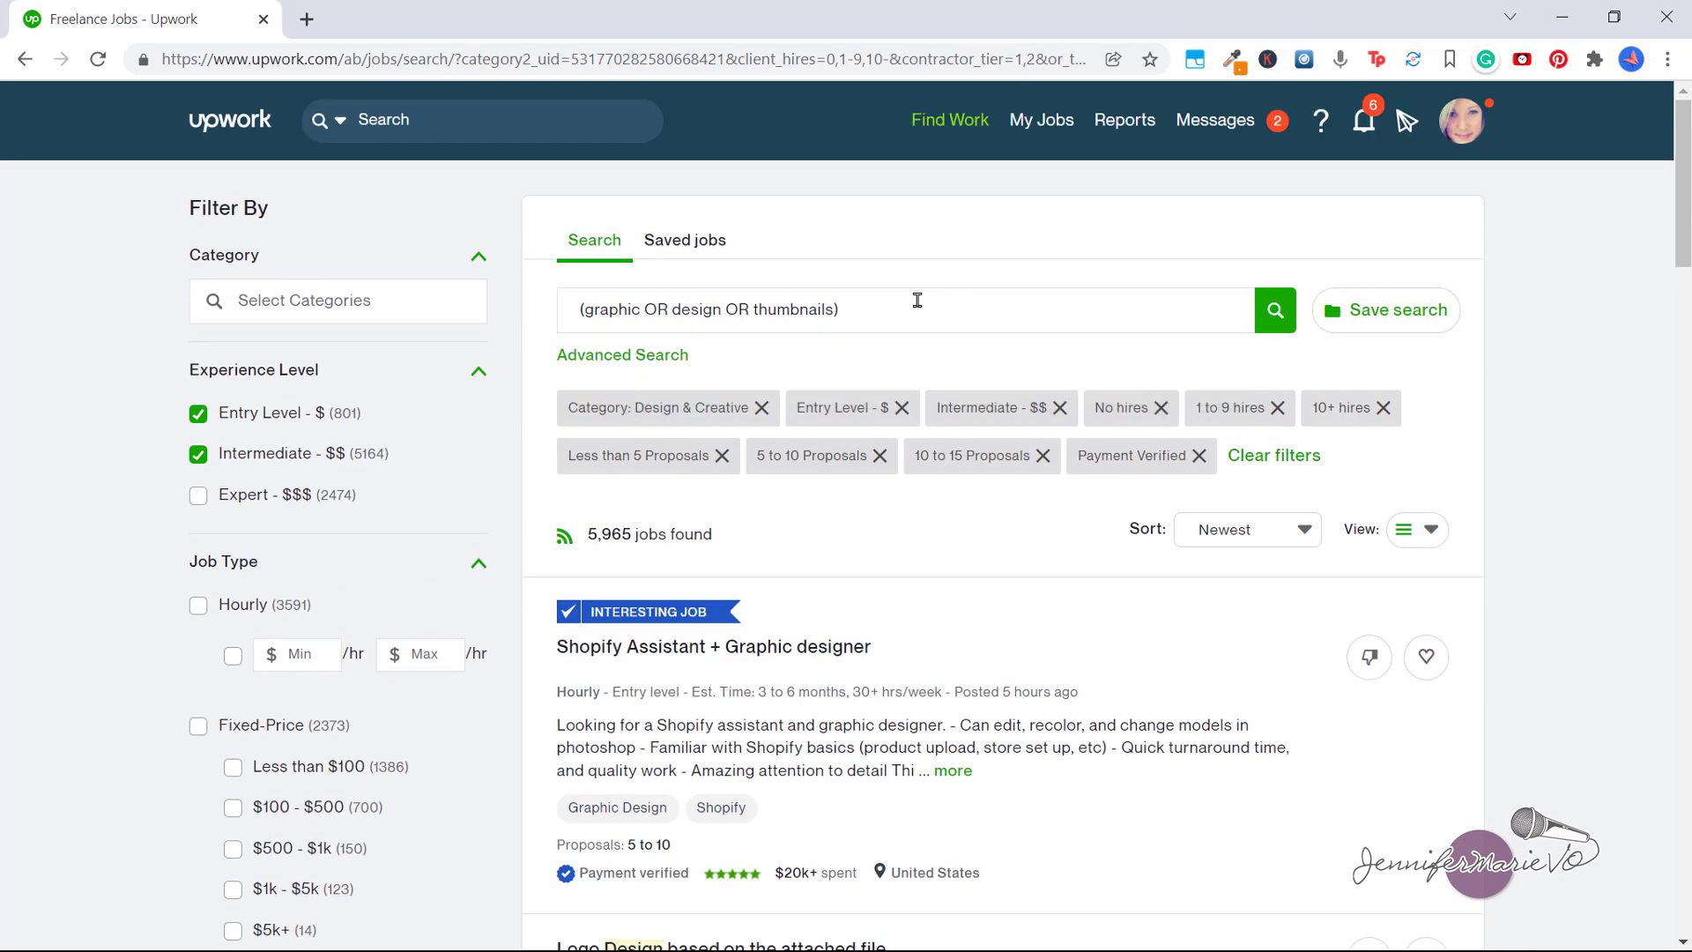
# - Narrow the keyword search to jobs mentioning thumbnails
pyautogui.click(671, 357)
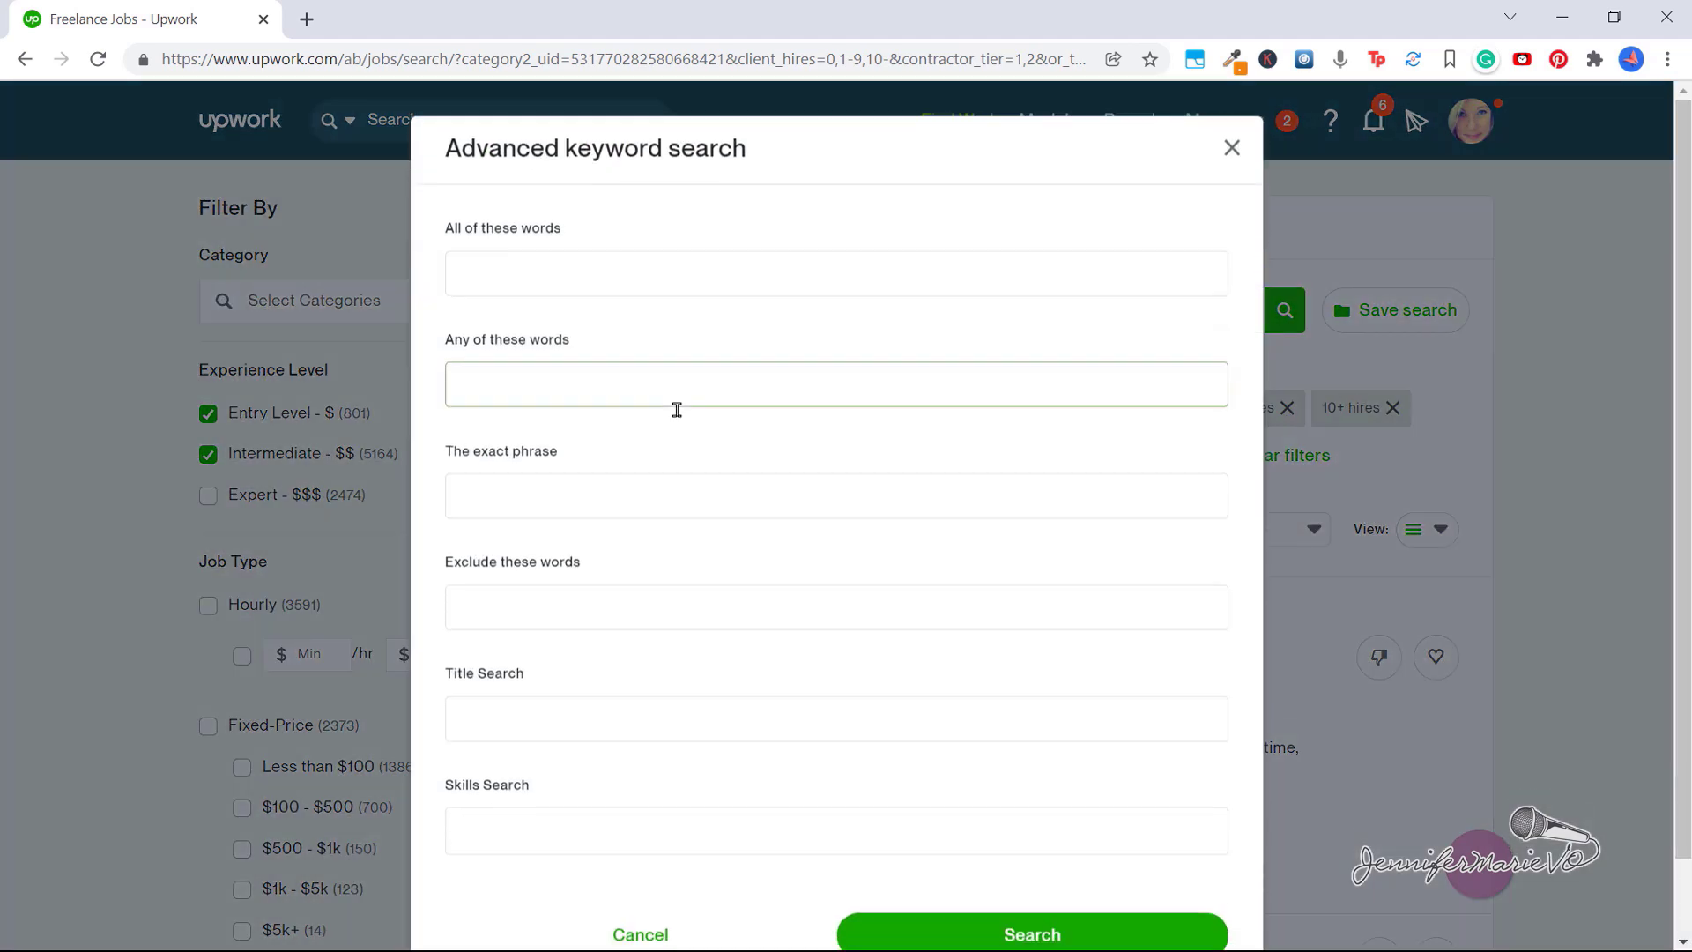
pyautogui.click(540, 274)
pyautogui.write('umb')
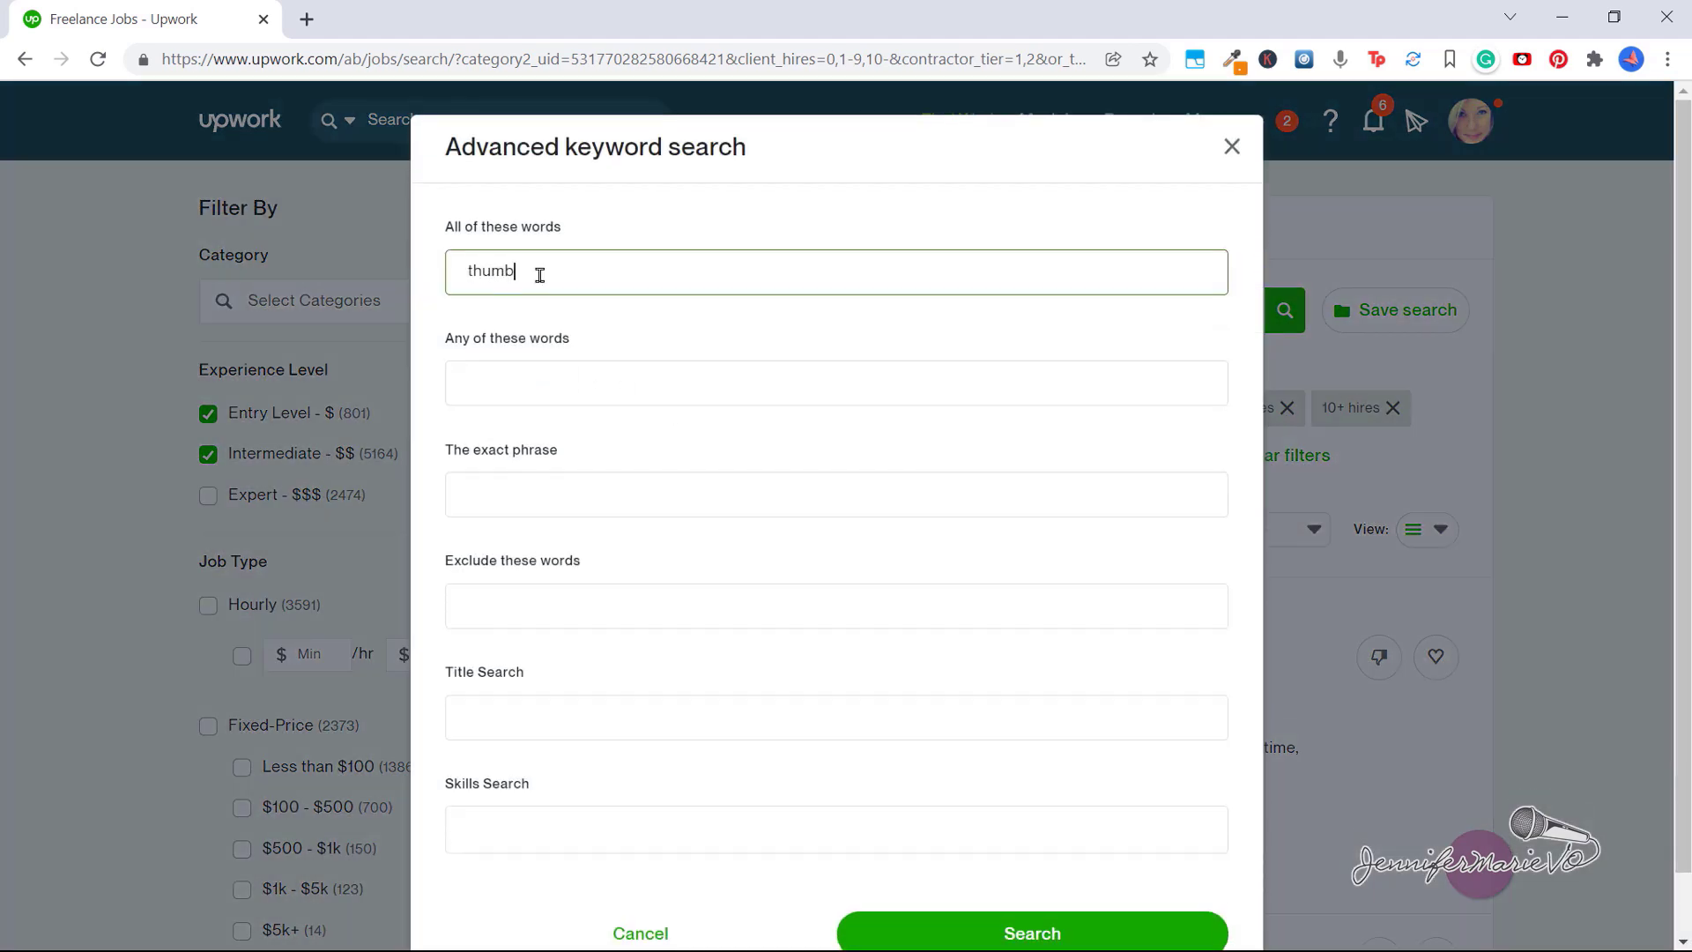
pyautogui.write('nails')
pyautogui.scroll(-2, 787, 471)
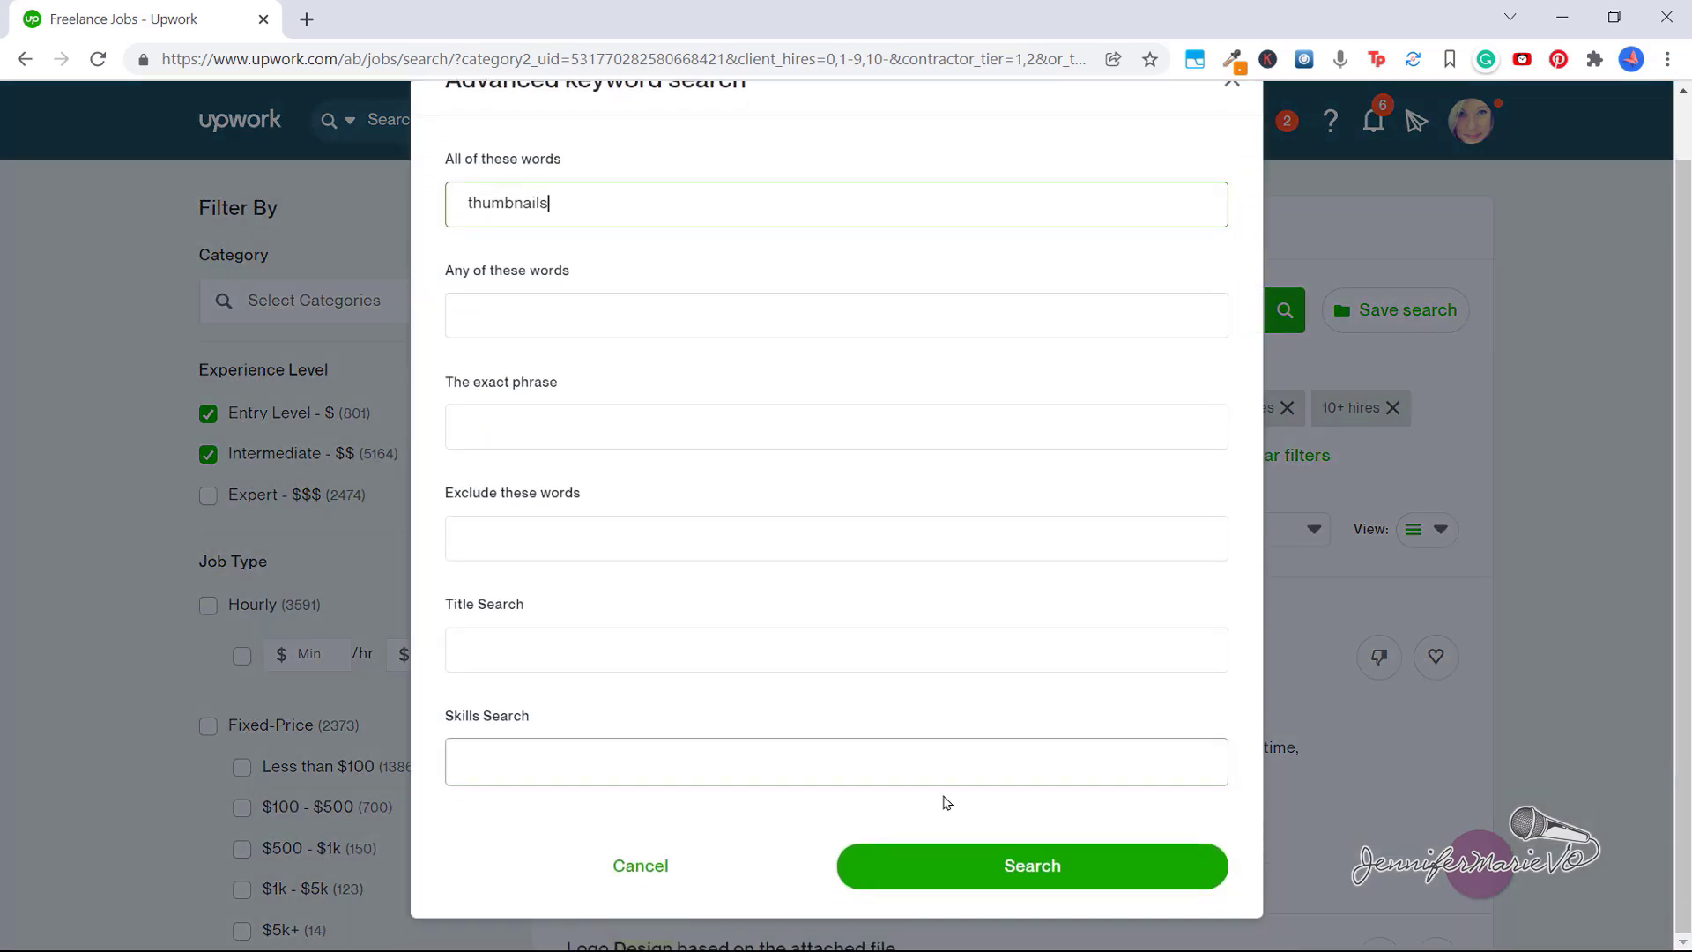
pyautogui.click(986, 880)
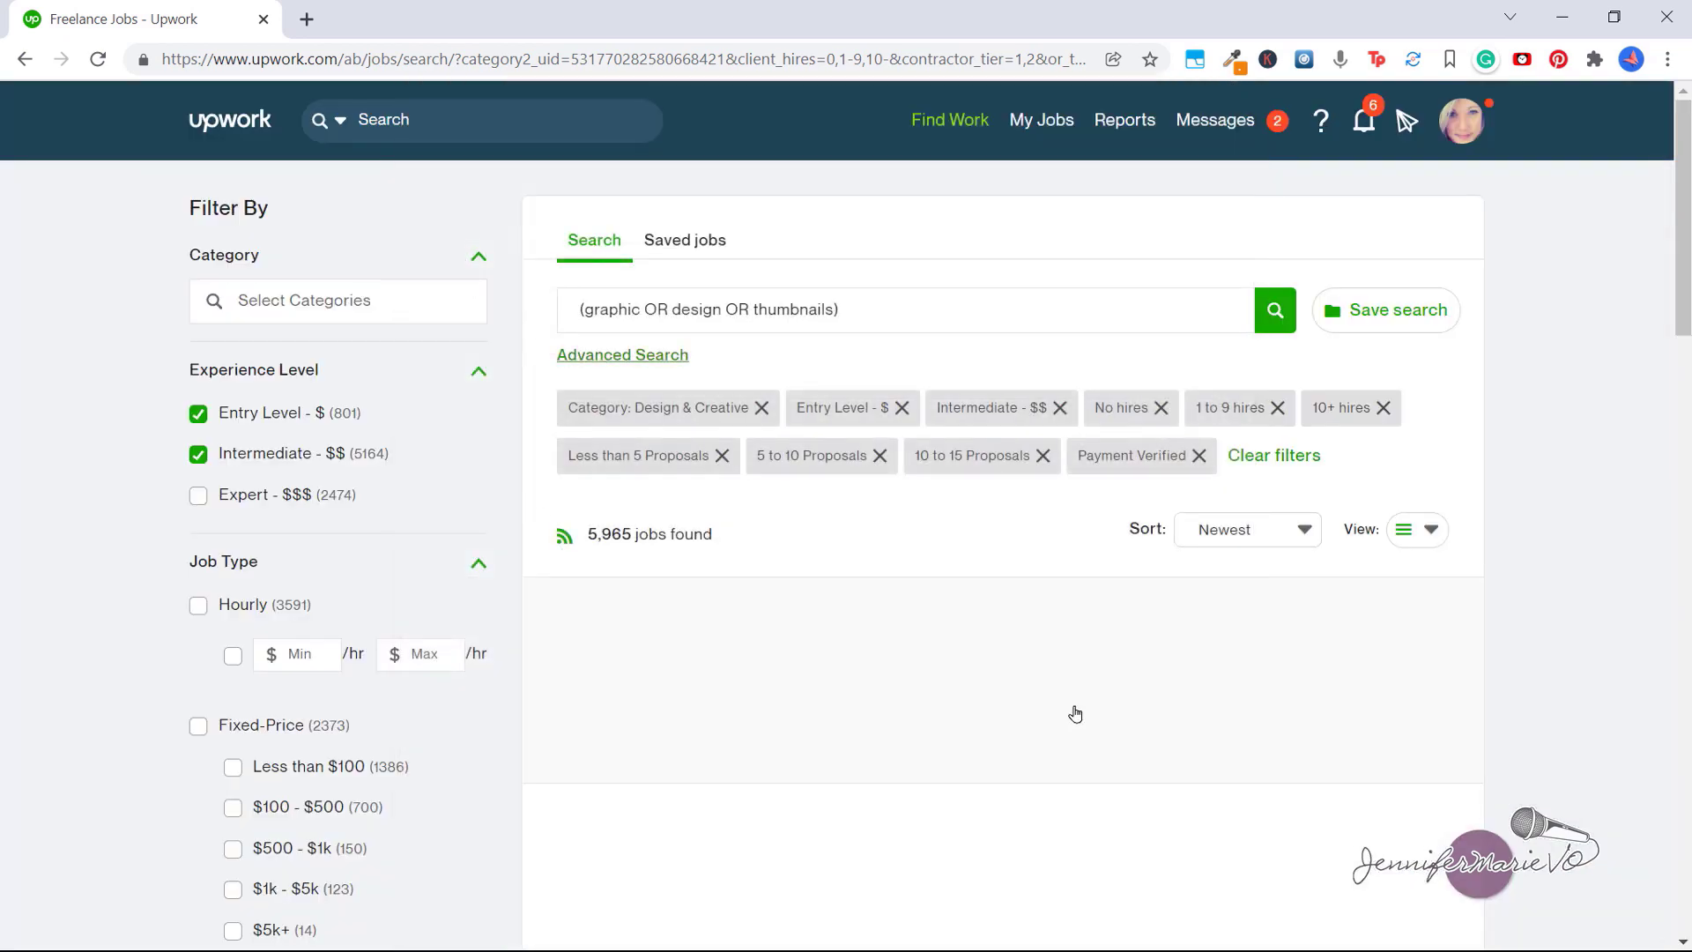
pyautogui.scroll(-2, 926, 661)
pyautogui.scroll(2, 688, 570)
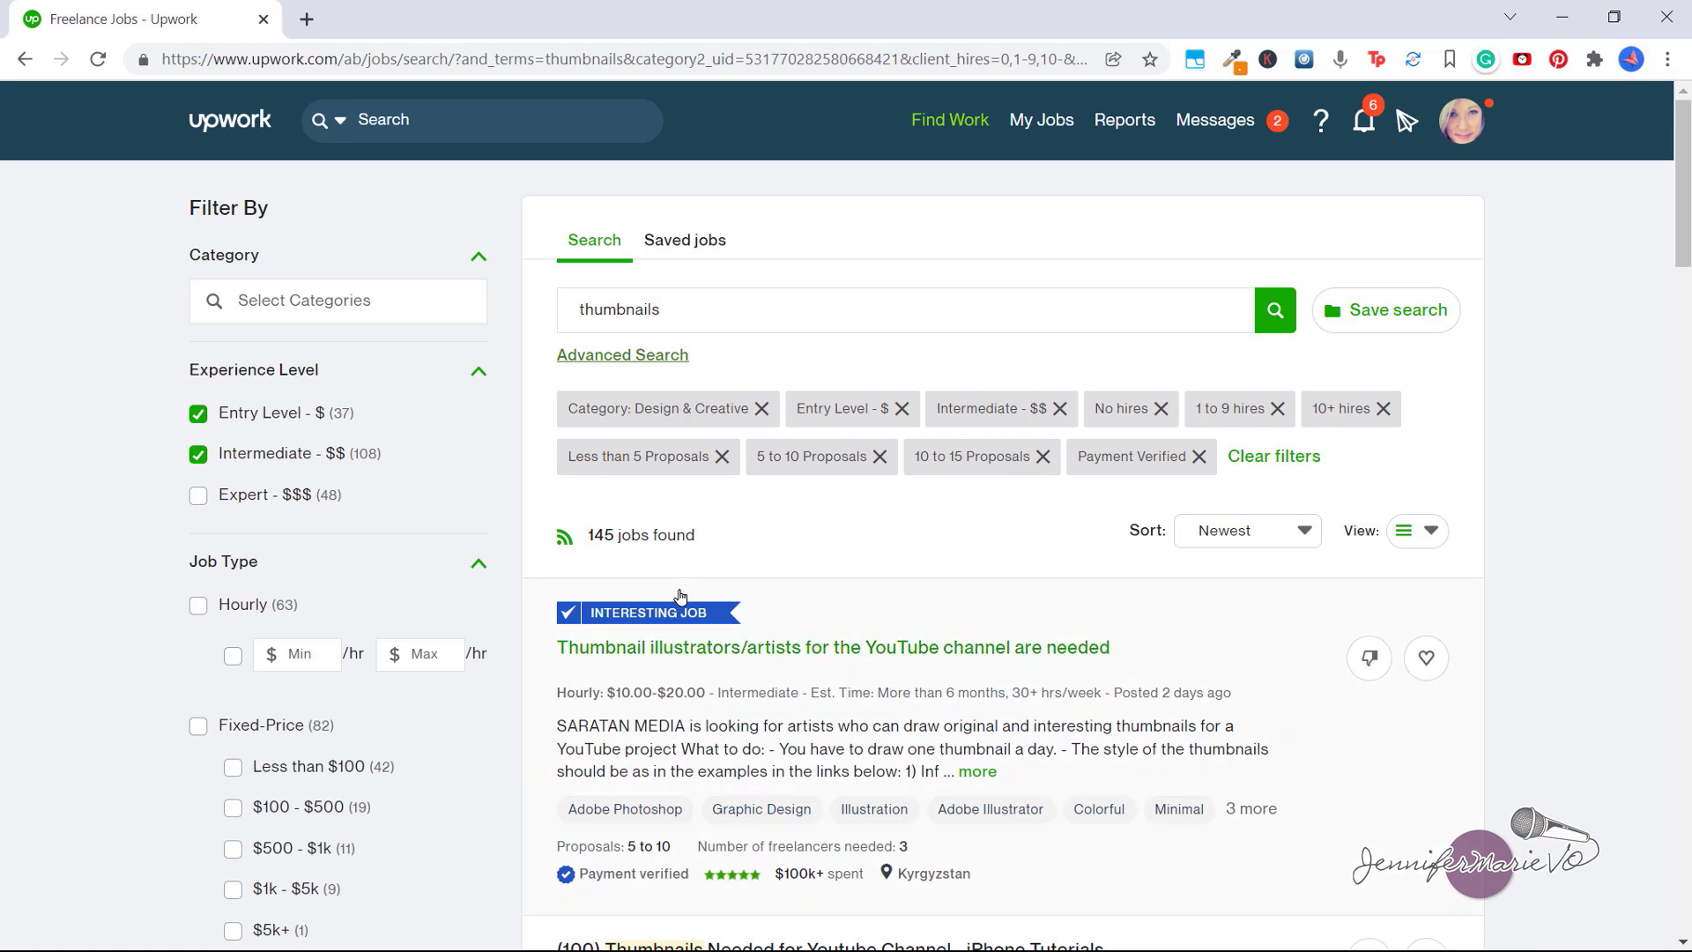
pyautogui.scroll(-3, 680, 599)
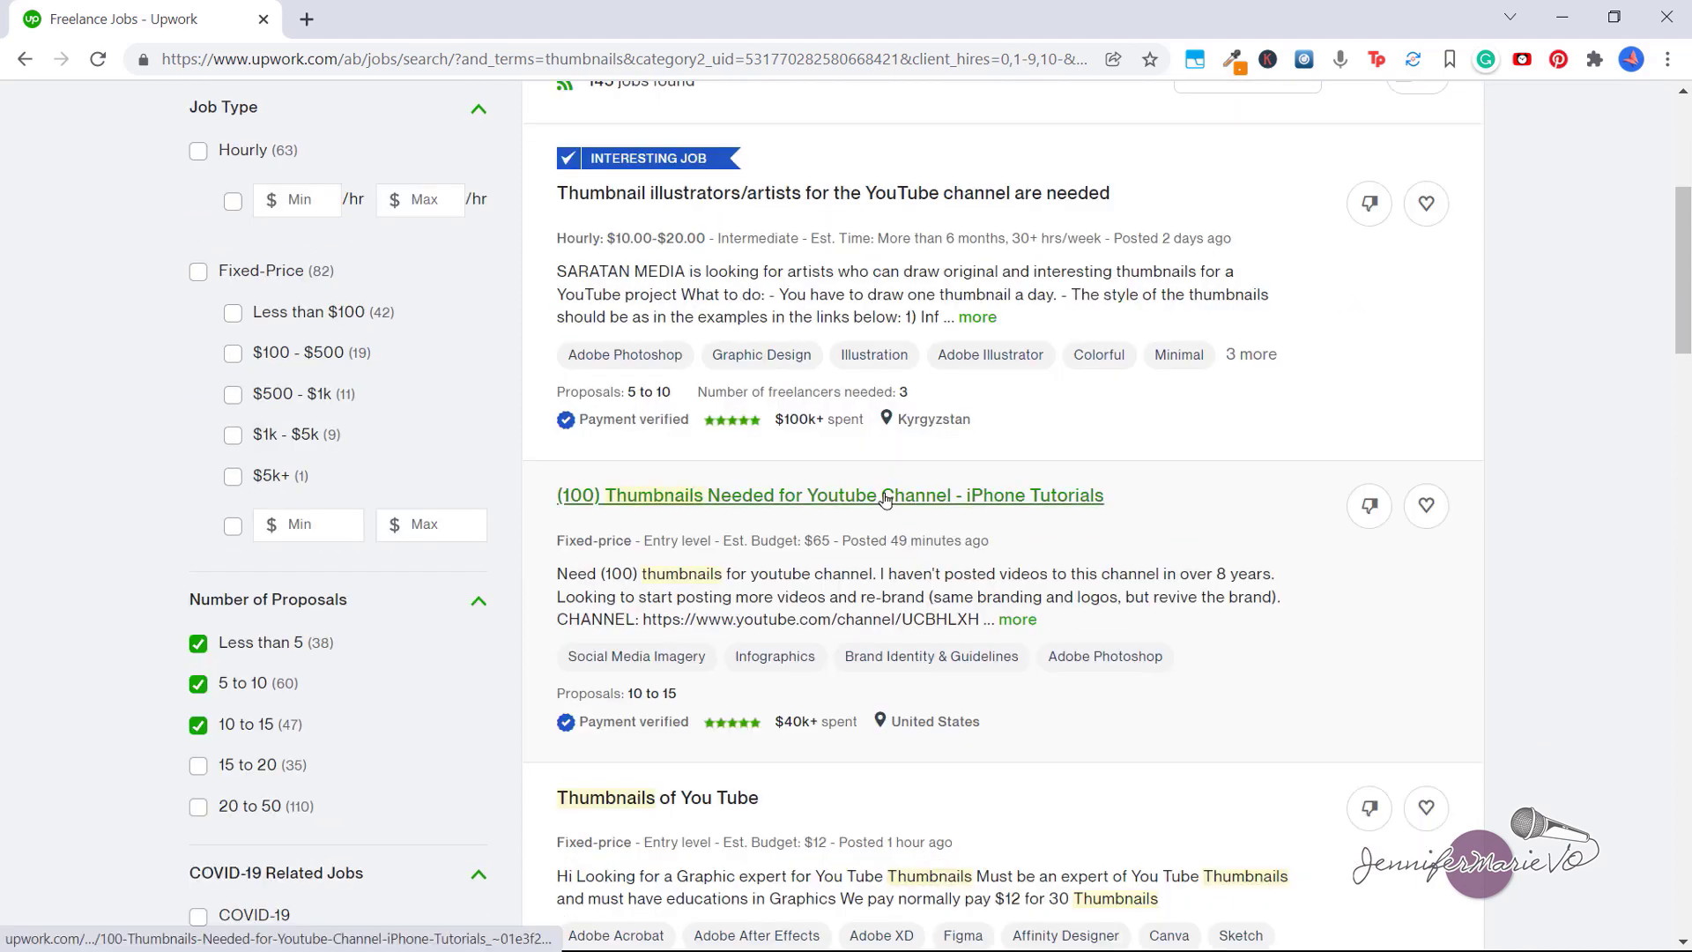
pyautogui.scroll(-1, 881, 496)
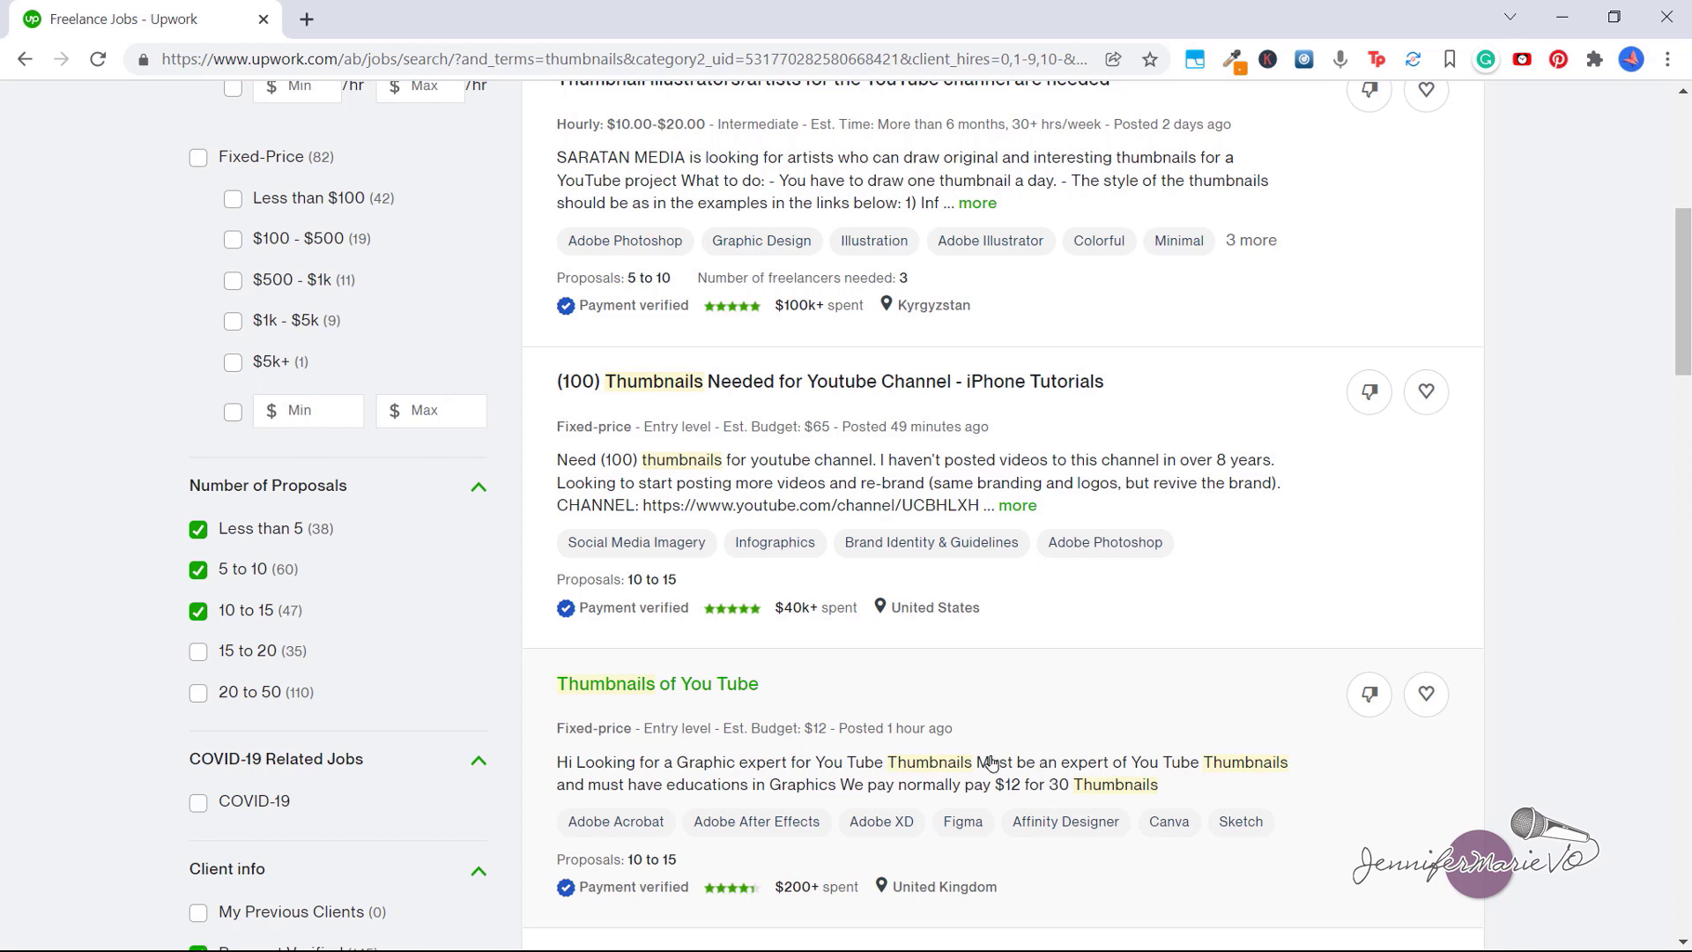
pyautogui.scroll(-1, 1001, 463)
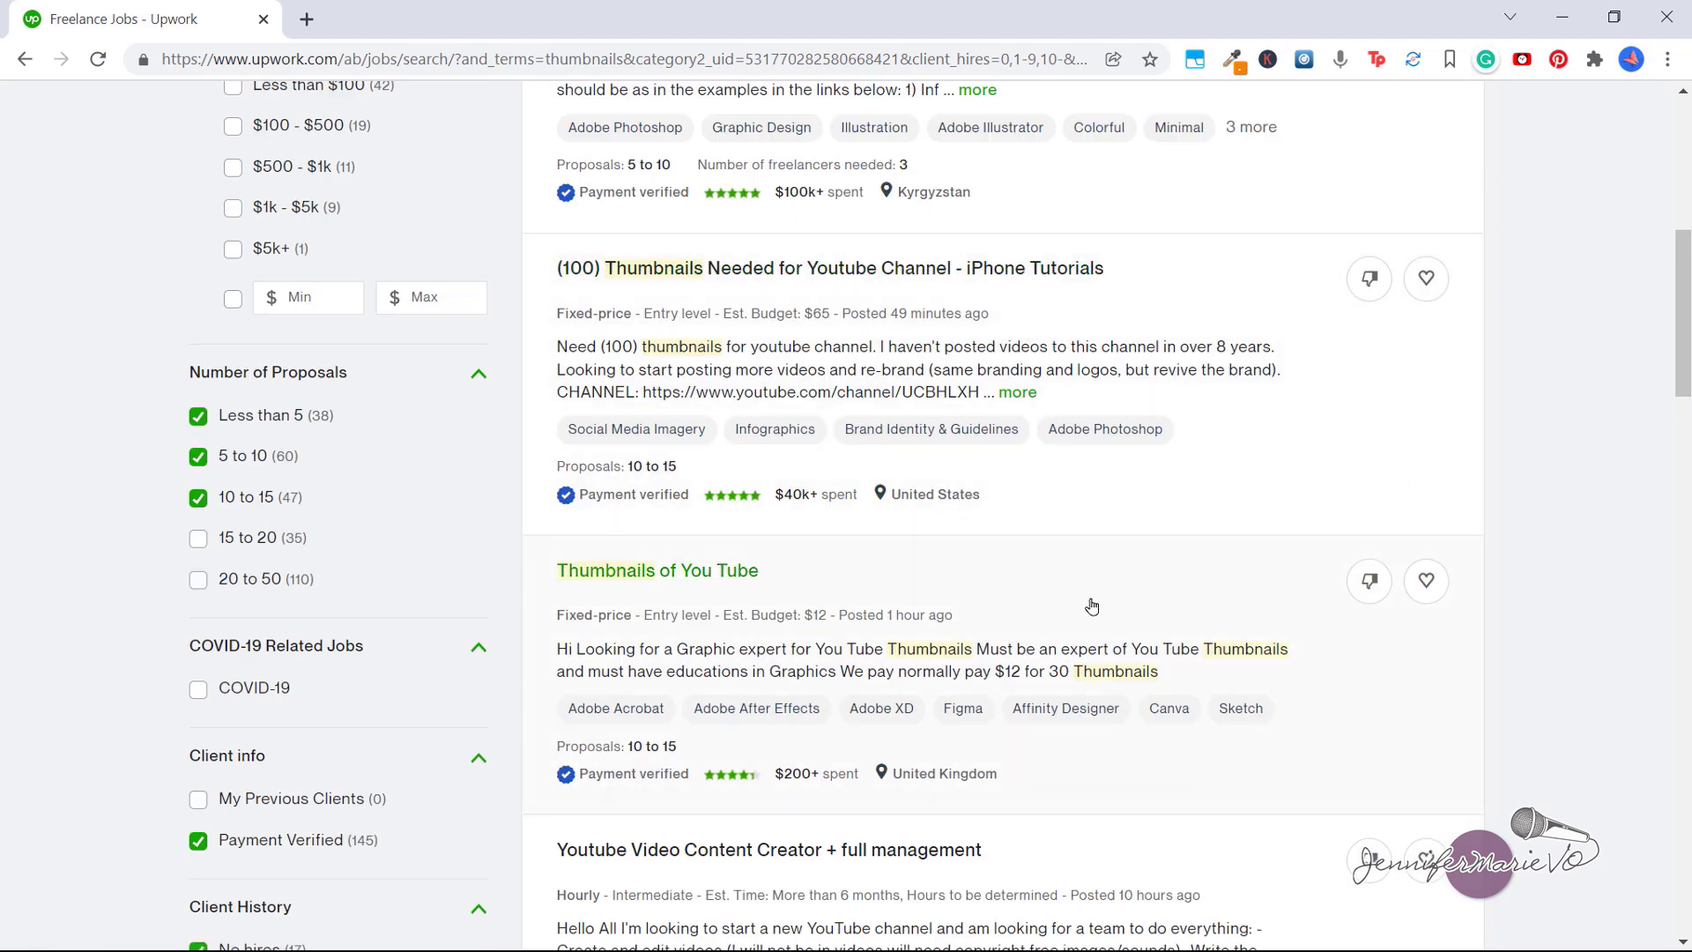
pyautogui.scroll(1, 1501, 526)
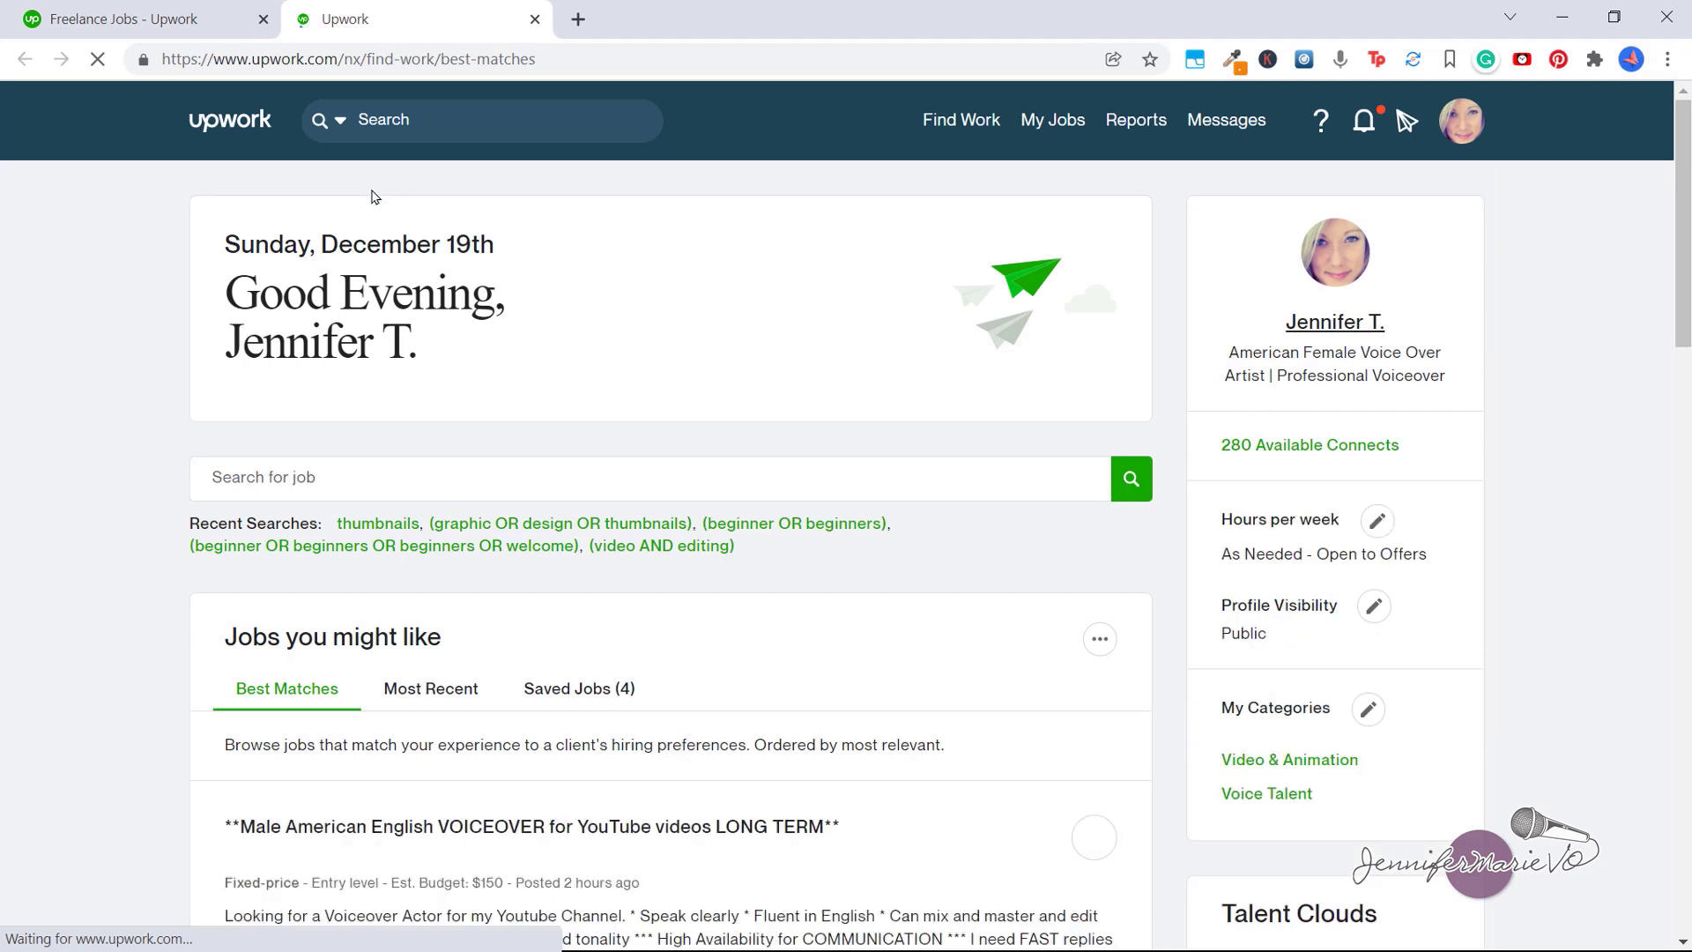
pyautogui.scroll(-1, 192, 490)
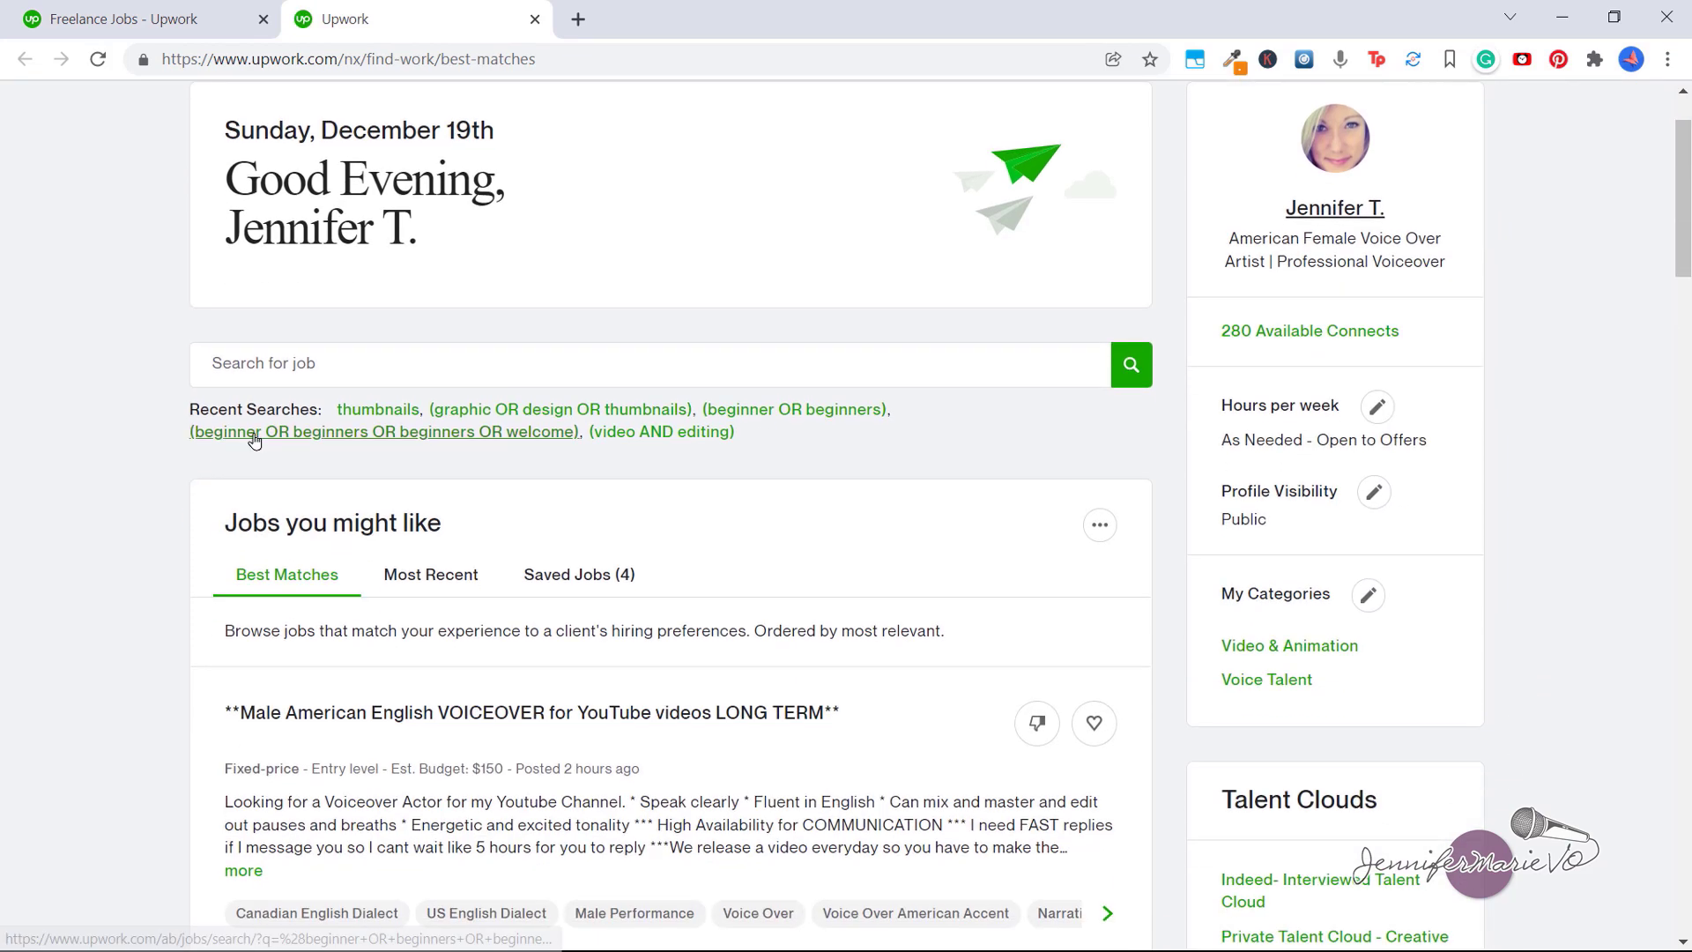
# - Look over the four saved thumbnail jobs, then return to the search results tab
pyautogui.click(601, 593)
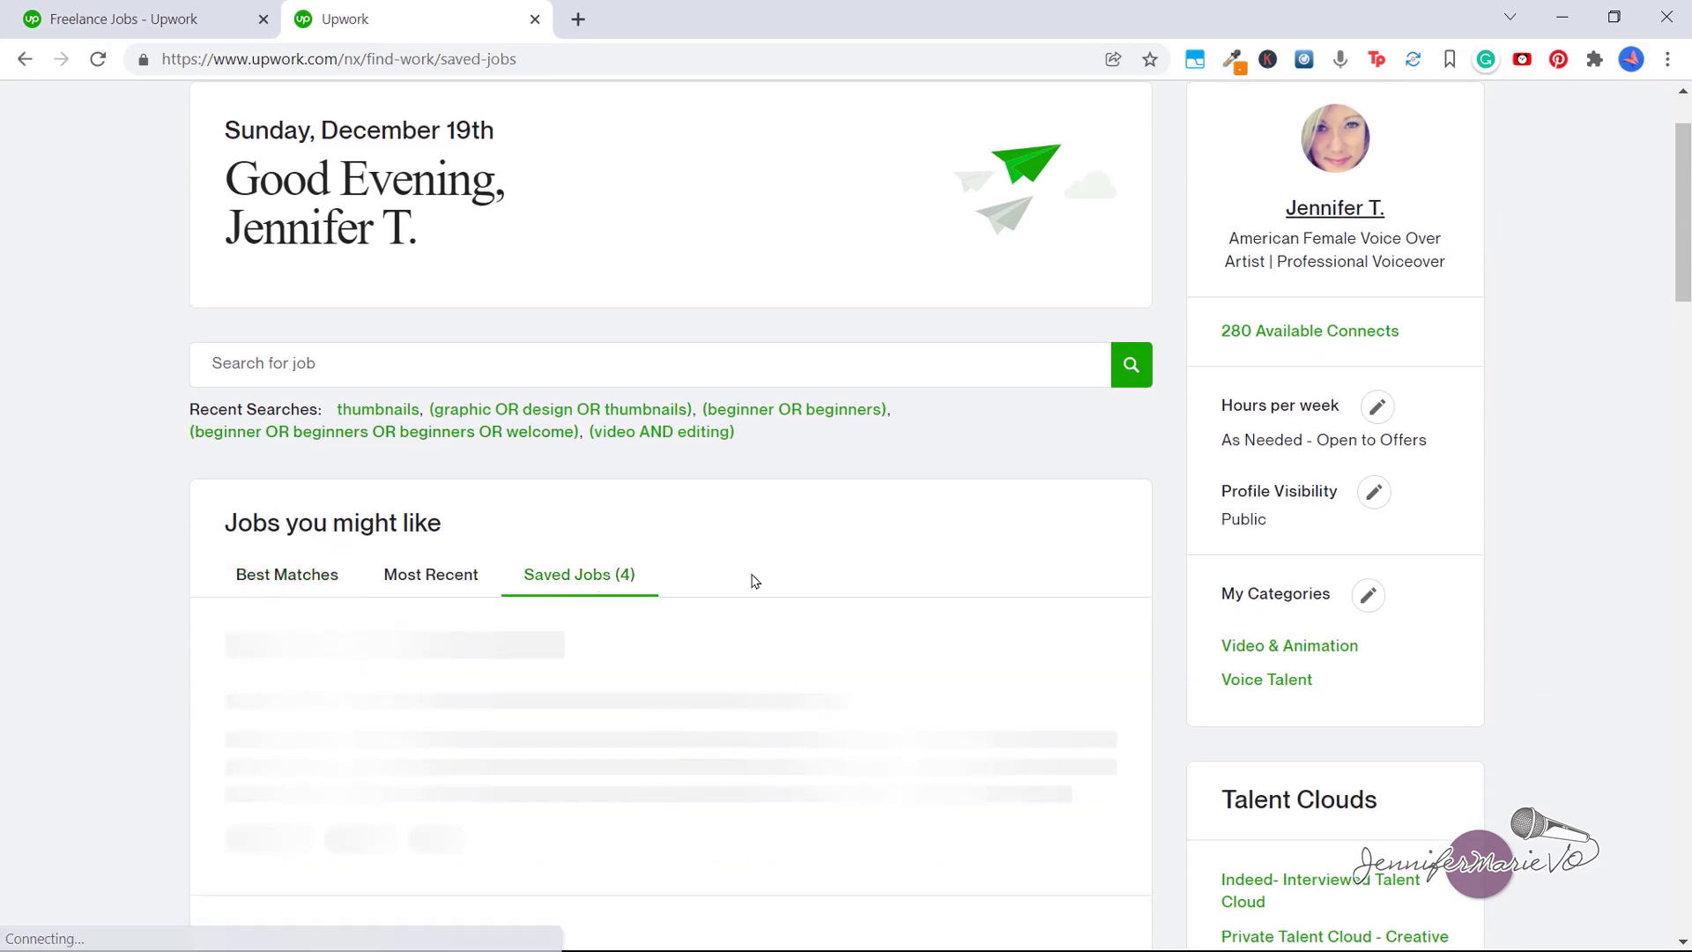
pyautogui.scroll(-3, 752, 578)
pyautogui.scroll(-1, 825, 326)
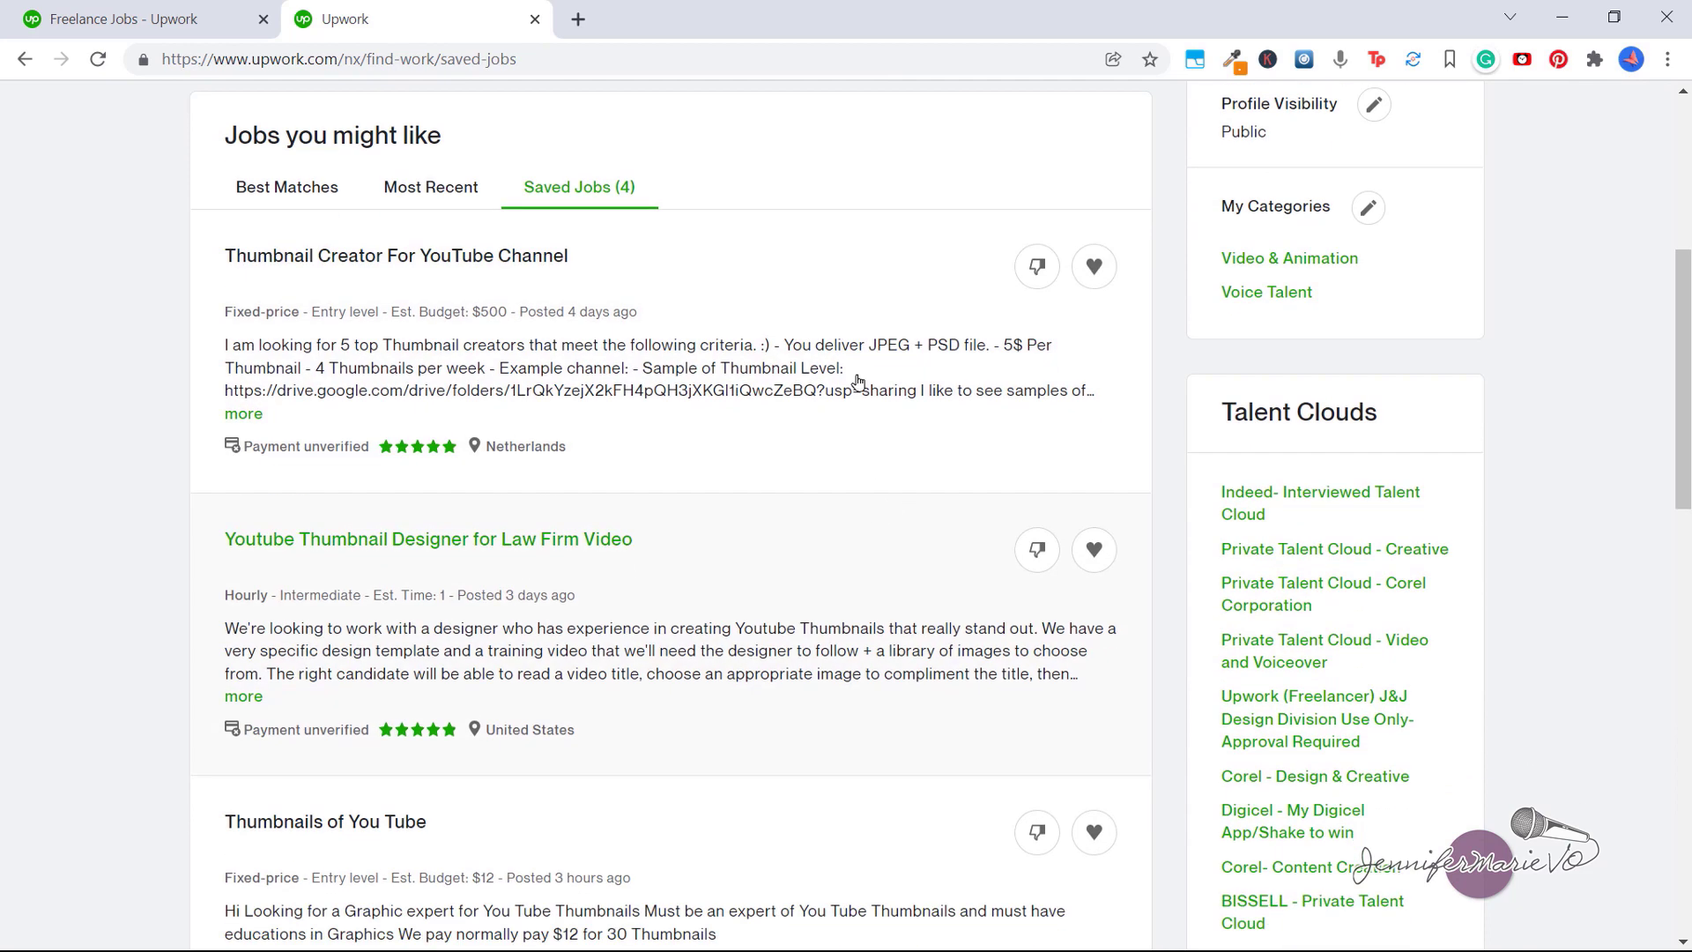
pyautogui.scroll(-1, 862, 383)
pyautogui.scroll(-2, 925, 666)
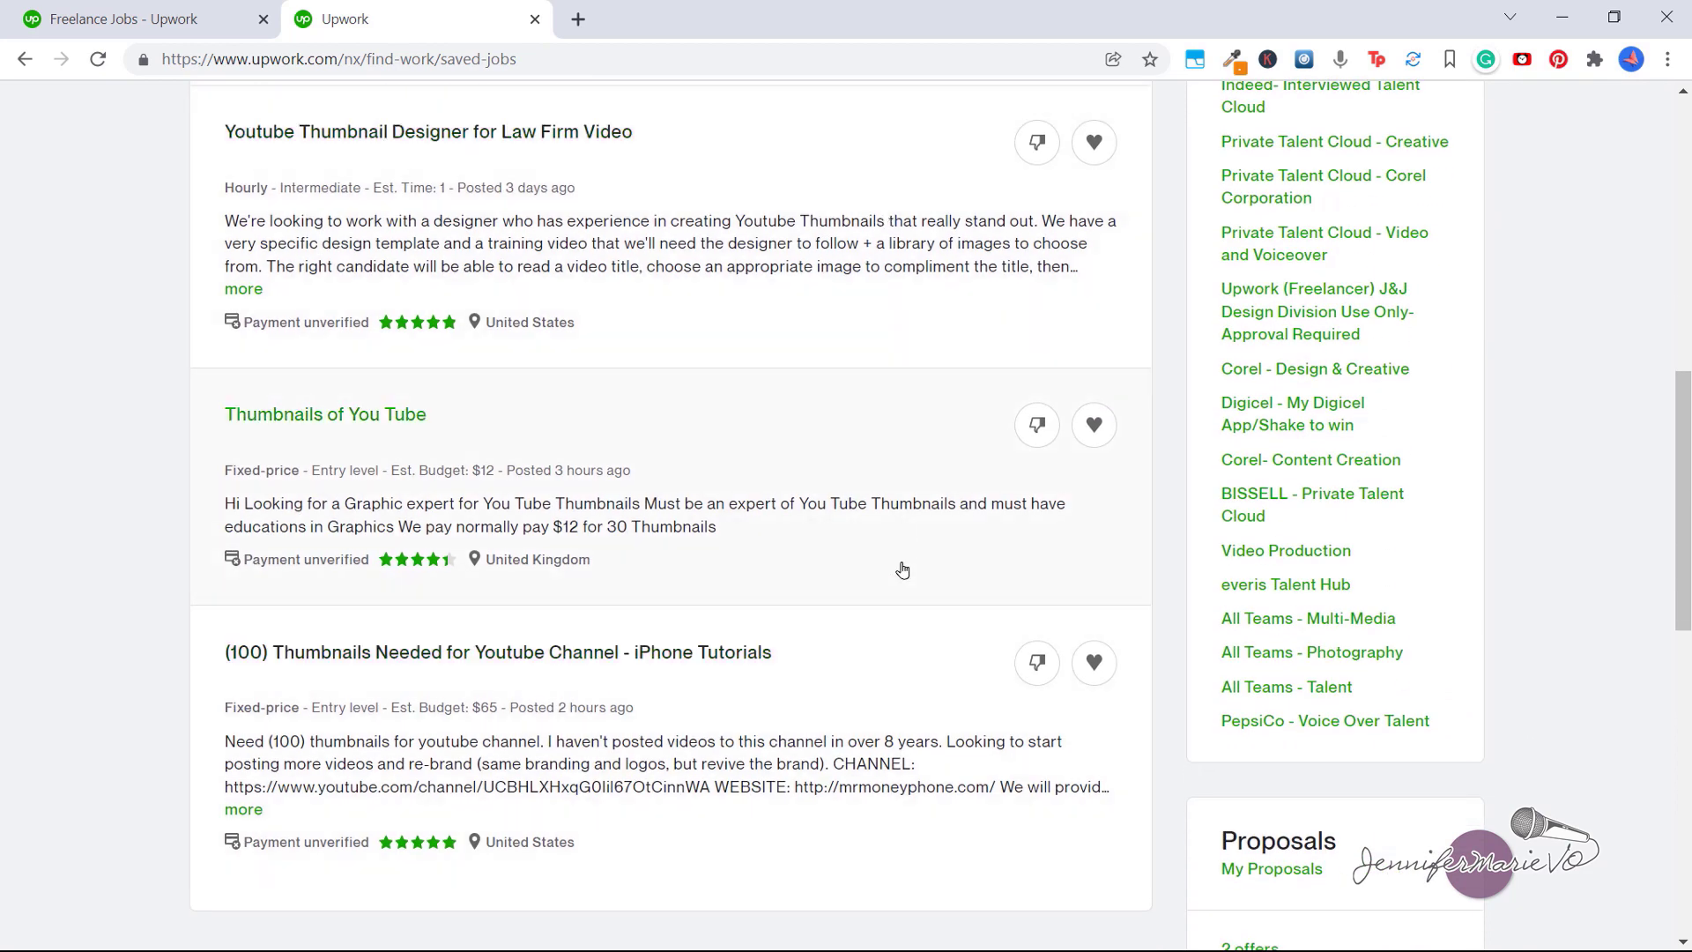
pyautogui.hotkey('ctrl', '1')
pyautogui.scroll(-1, 1124, 557)
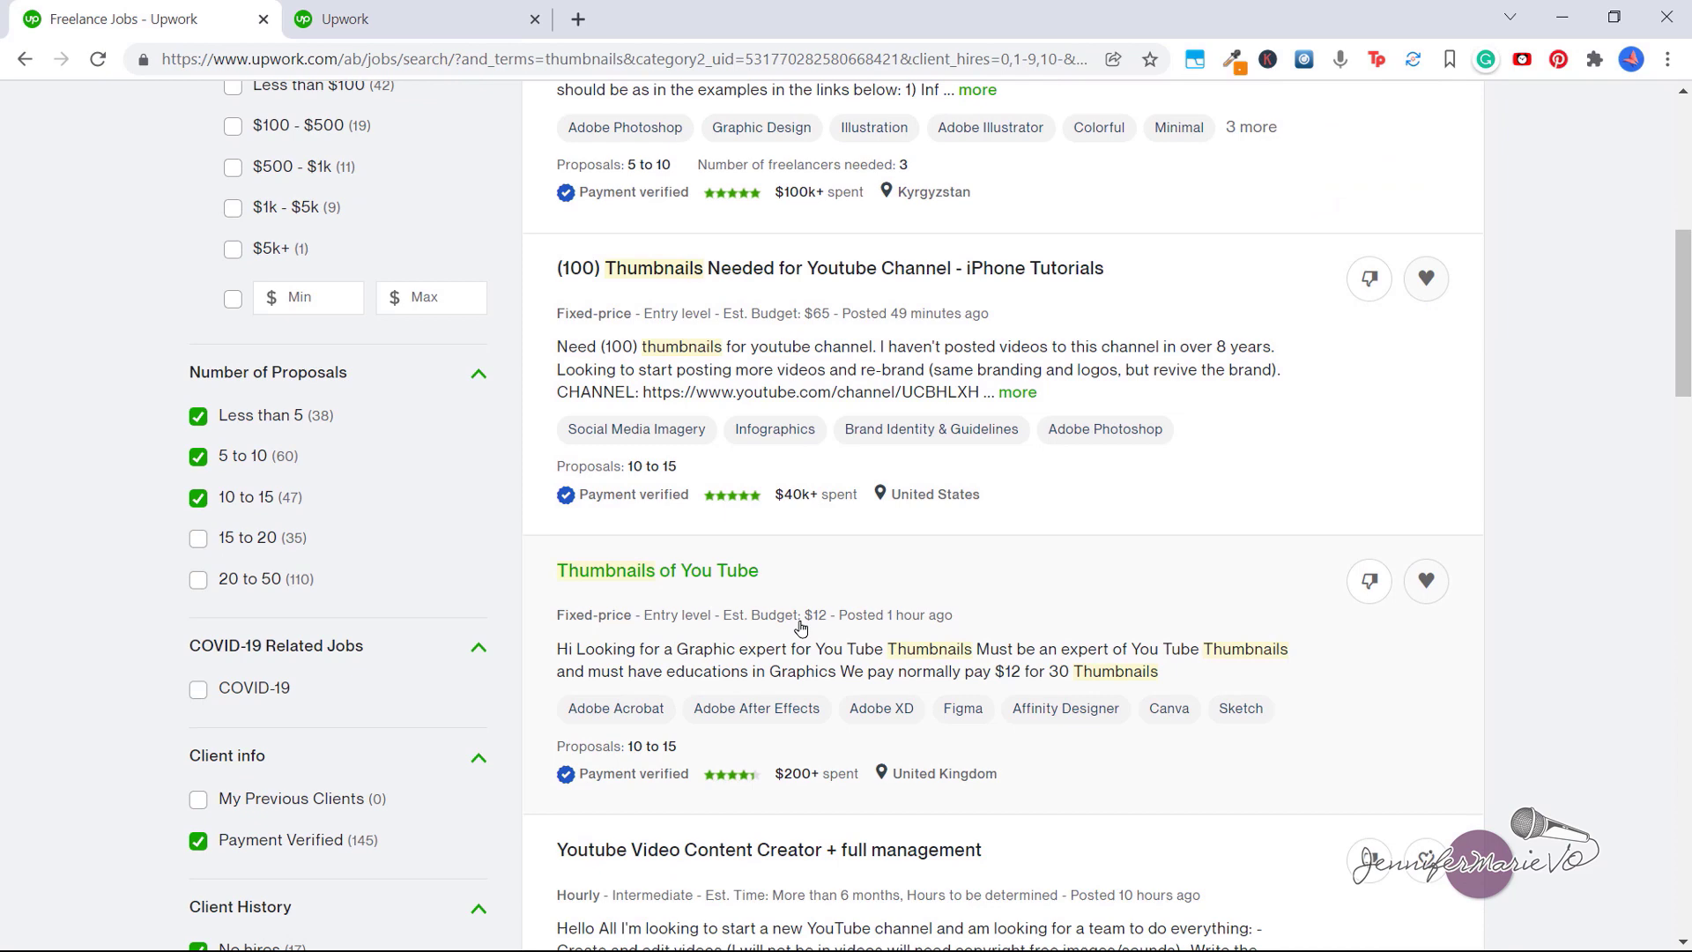
# - View the full details of the 'Thumbnails of You Tube' job posting
pyautogui.click(722, 582)
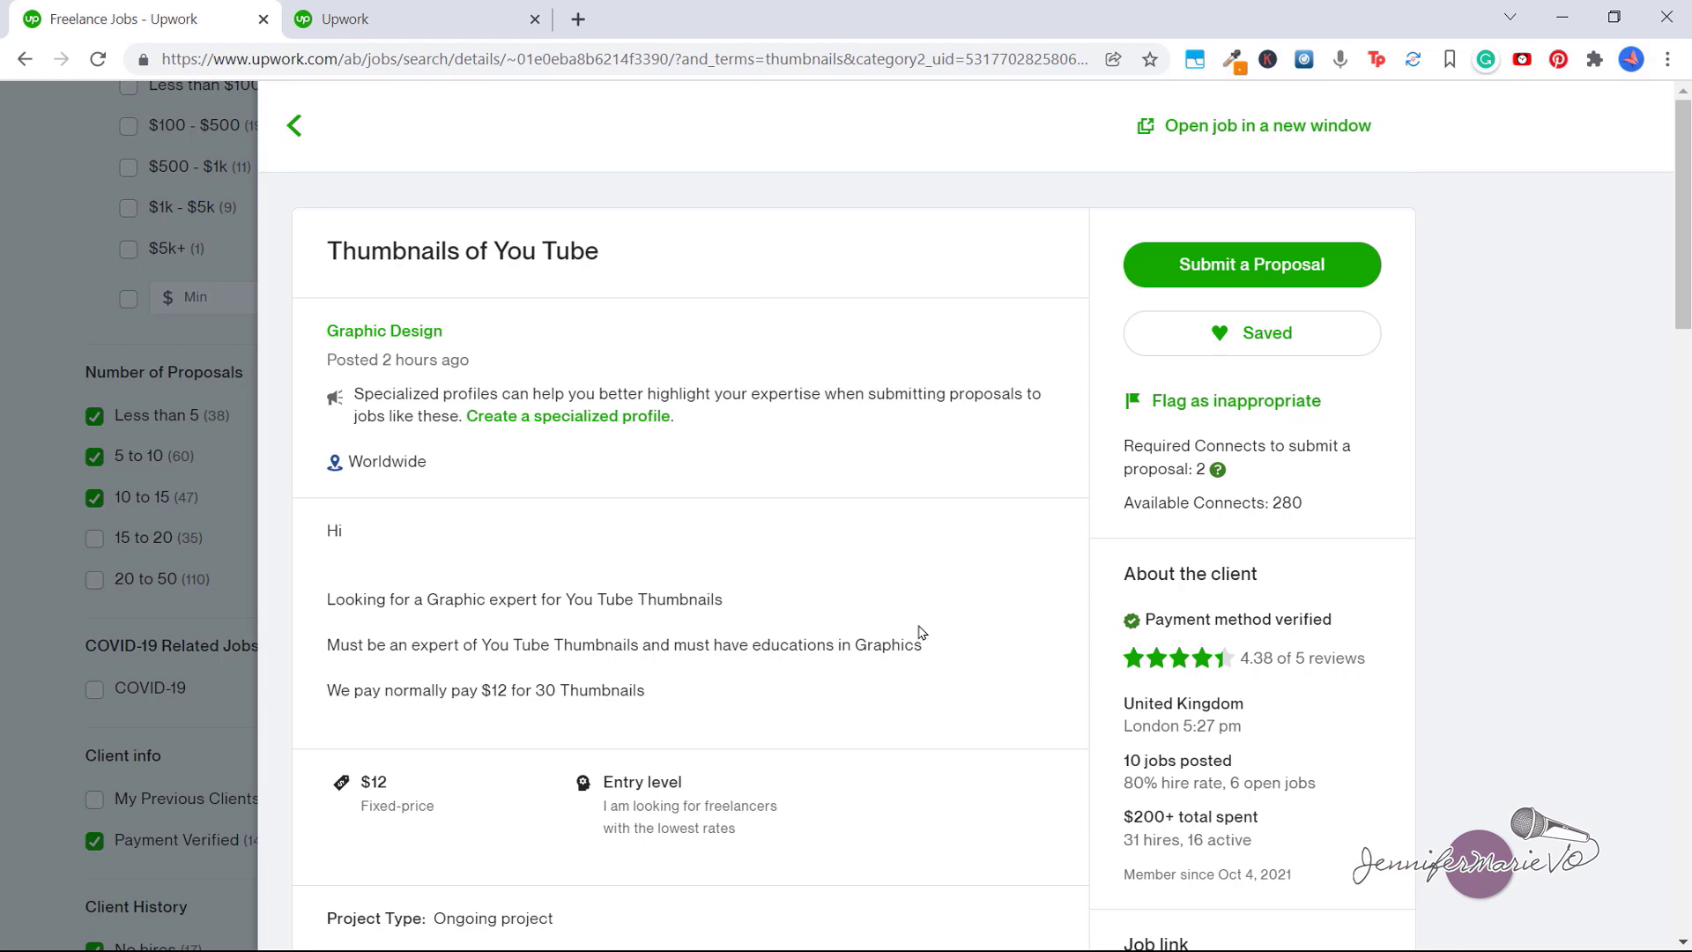
pyautogui.scroll(-3, 919, 631)
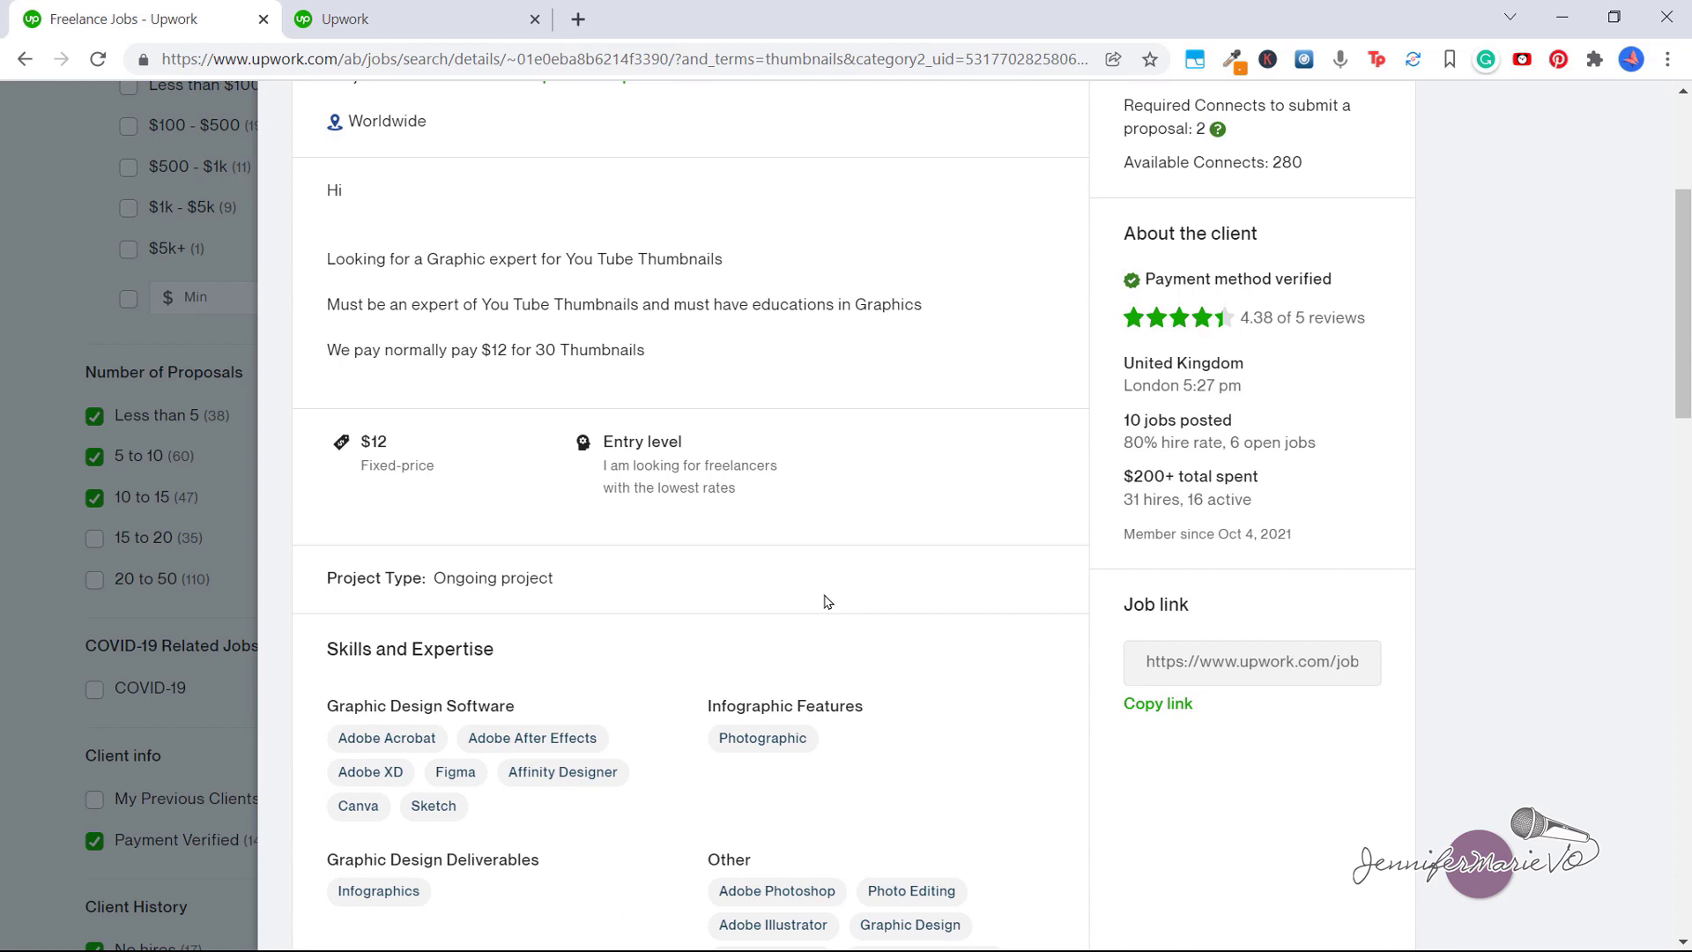
pyautogui.scroll(3, 944, 623)
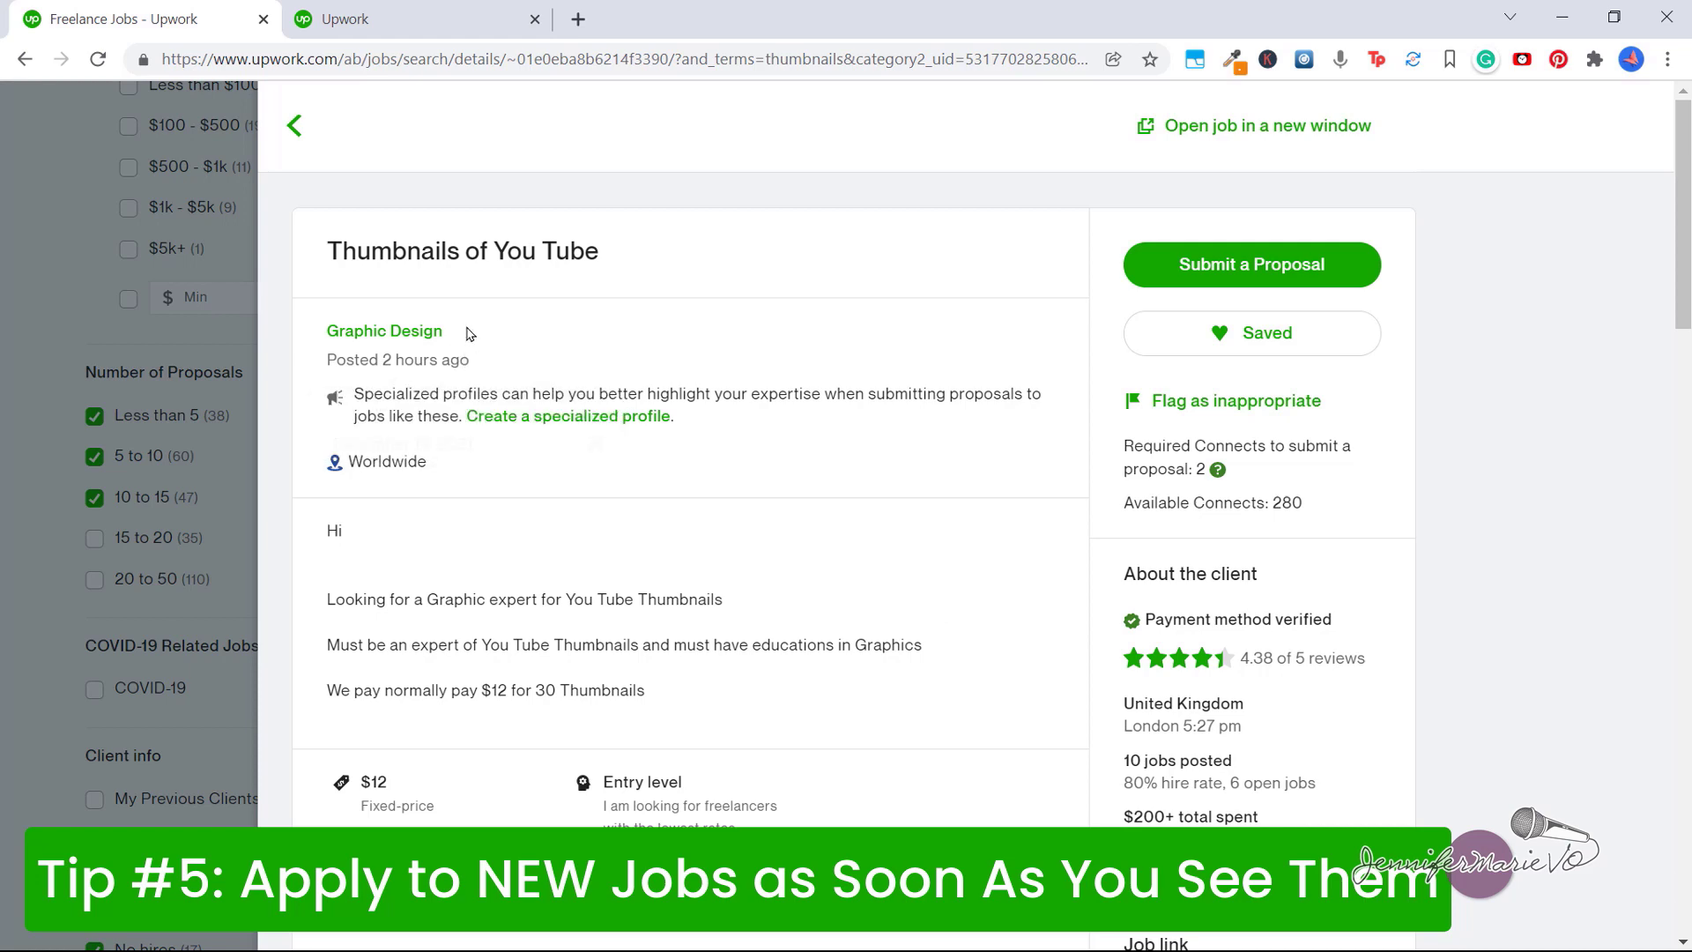
pyautogui.moveTo(424, 359)
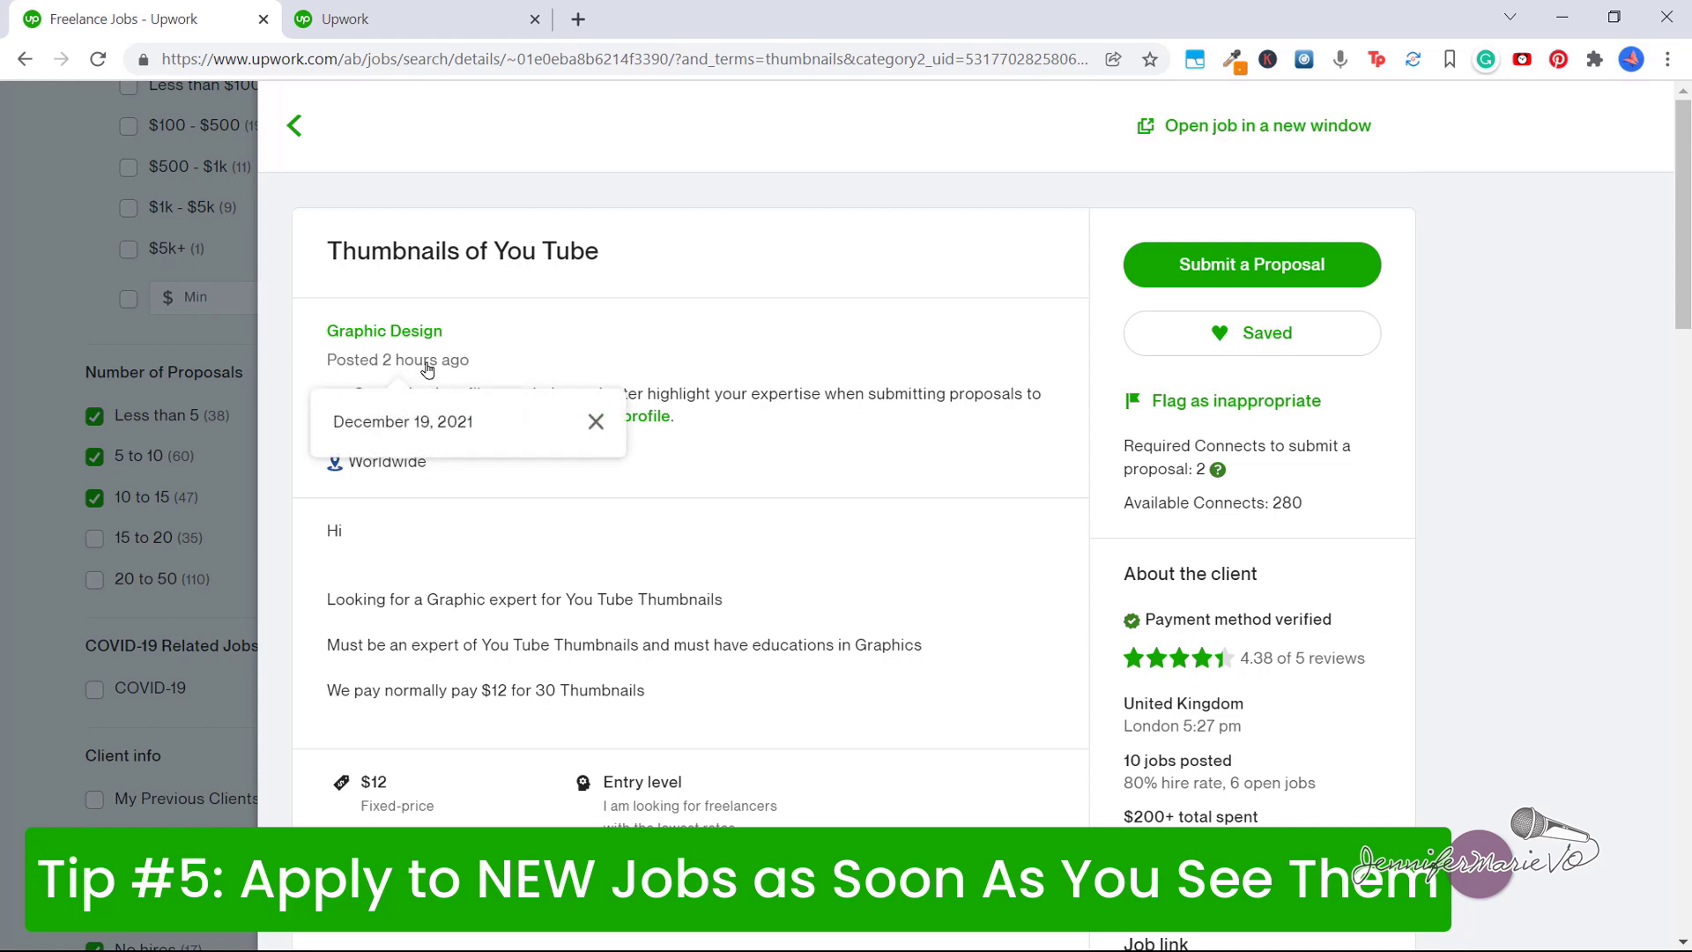
pyautogui.scroll(-1, 867, 453)
pyautogui.scroll(-3, 868, 454)
pyautogui.scroll(-2, 868, 453)
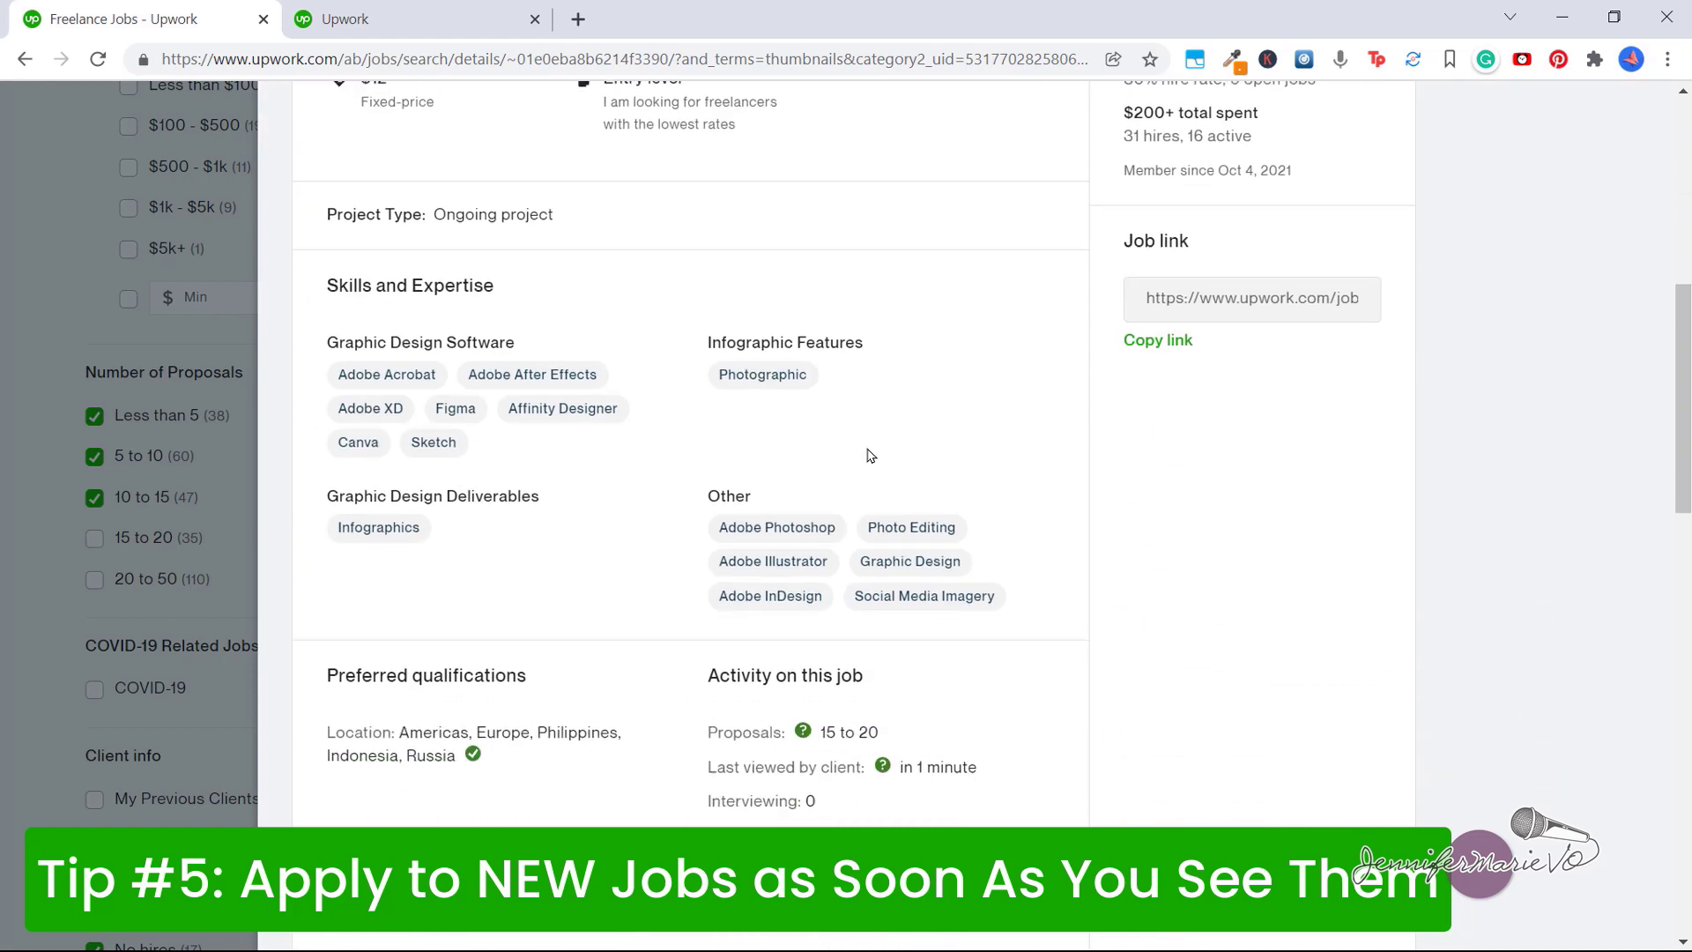
pyautogui.scroll(-1, 868, 453)
pyautogui.scroll(-2, 782, 442)
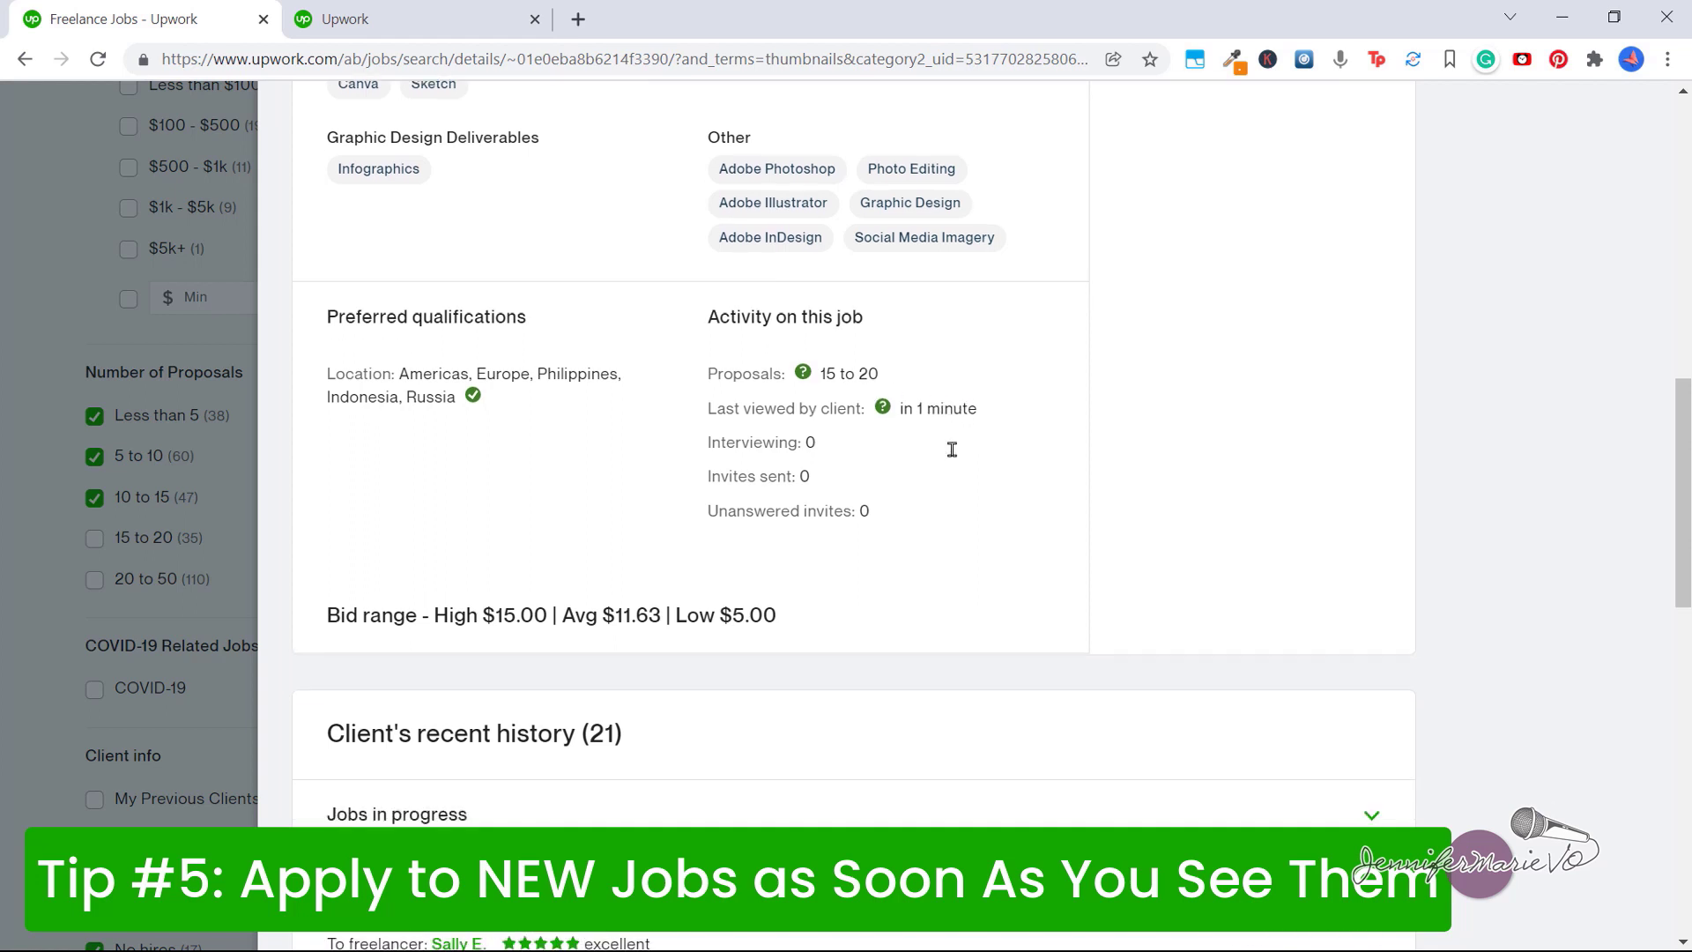
pyautogui.scroll(-4, 953, 450)
pyautogui.scroll(5, 952, 450)
pyautogui.scroll(4, 952, 456)
pyautogui.scroll(2, 951, 459)
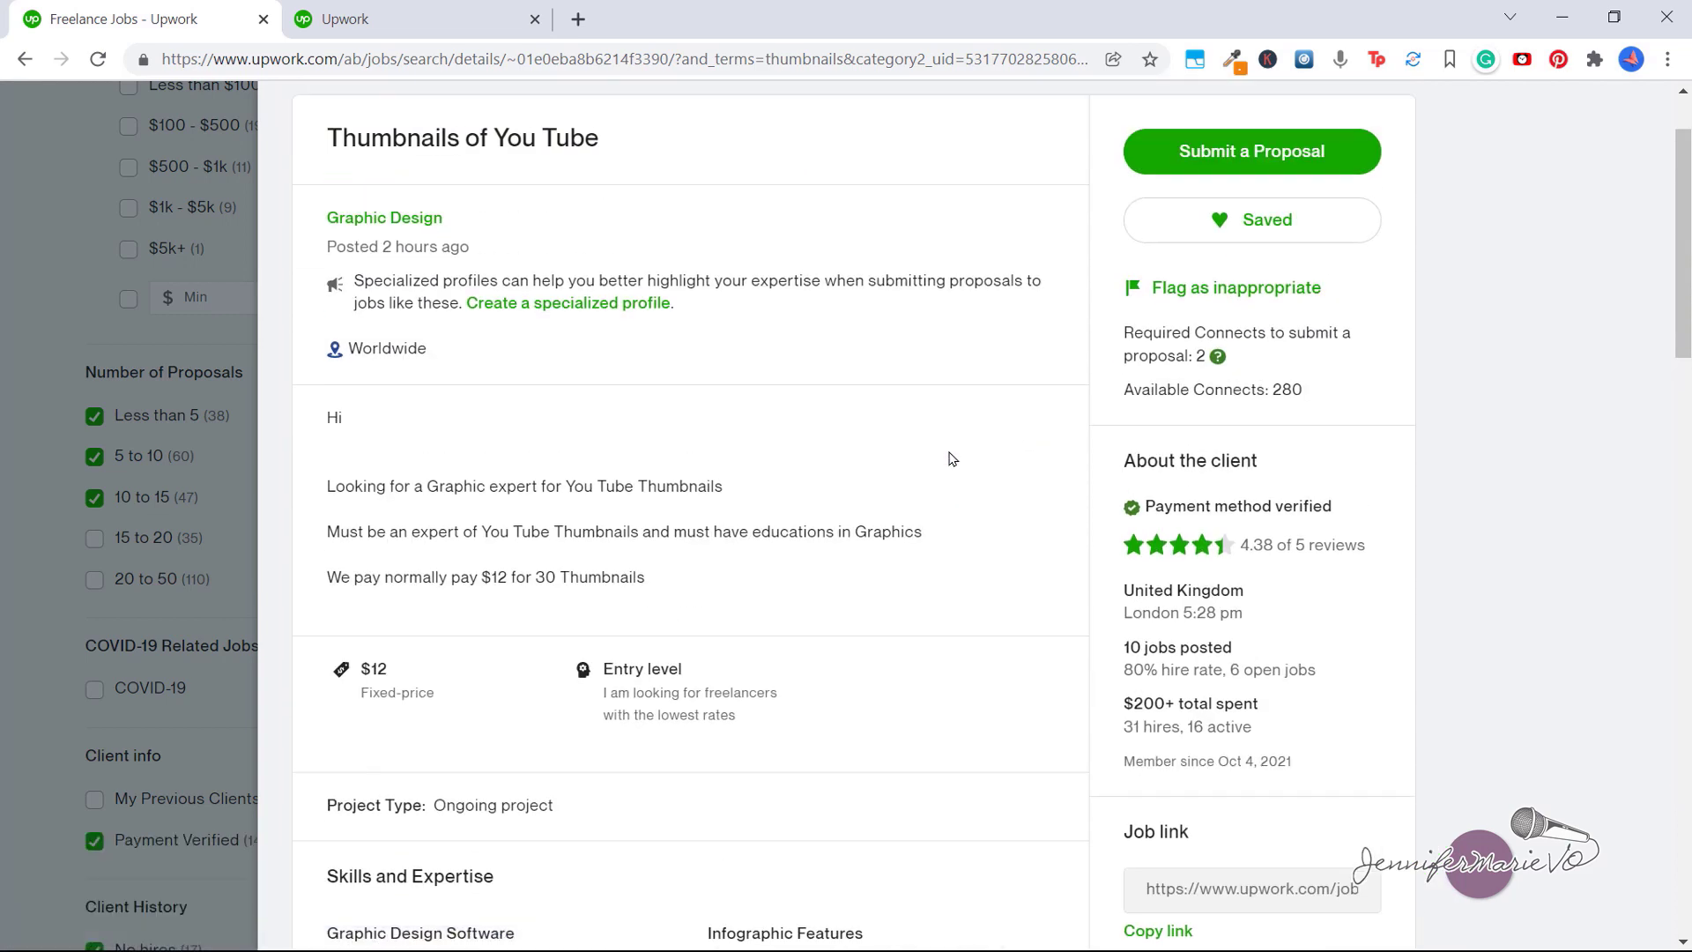
pyautogui.scroll(1, 950, 458)
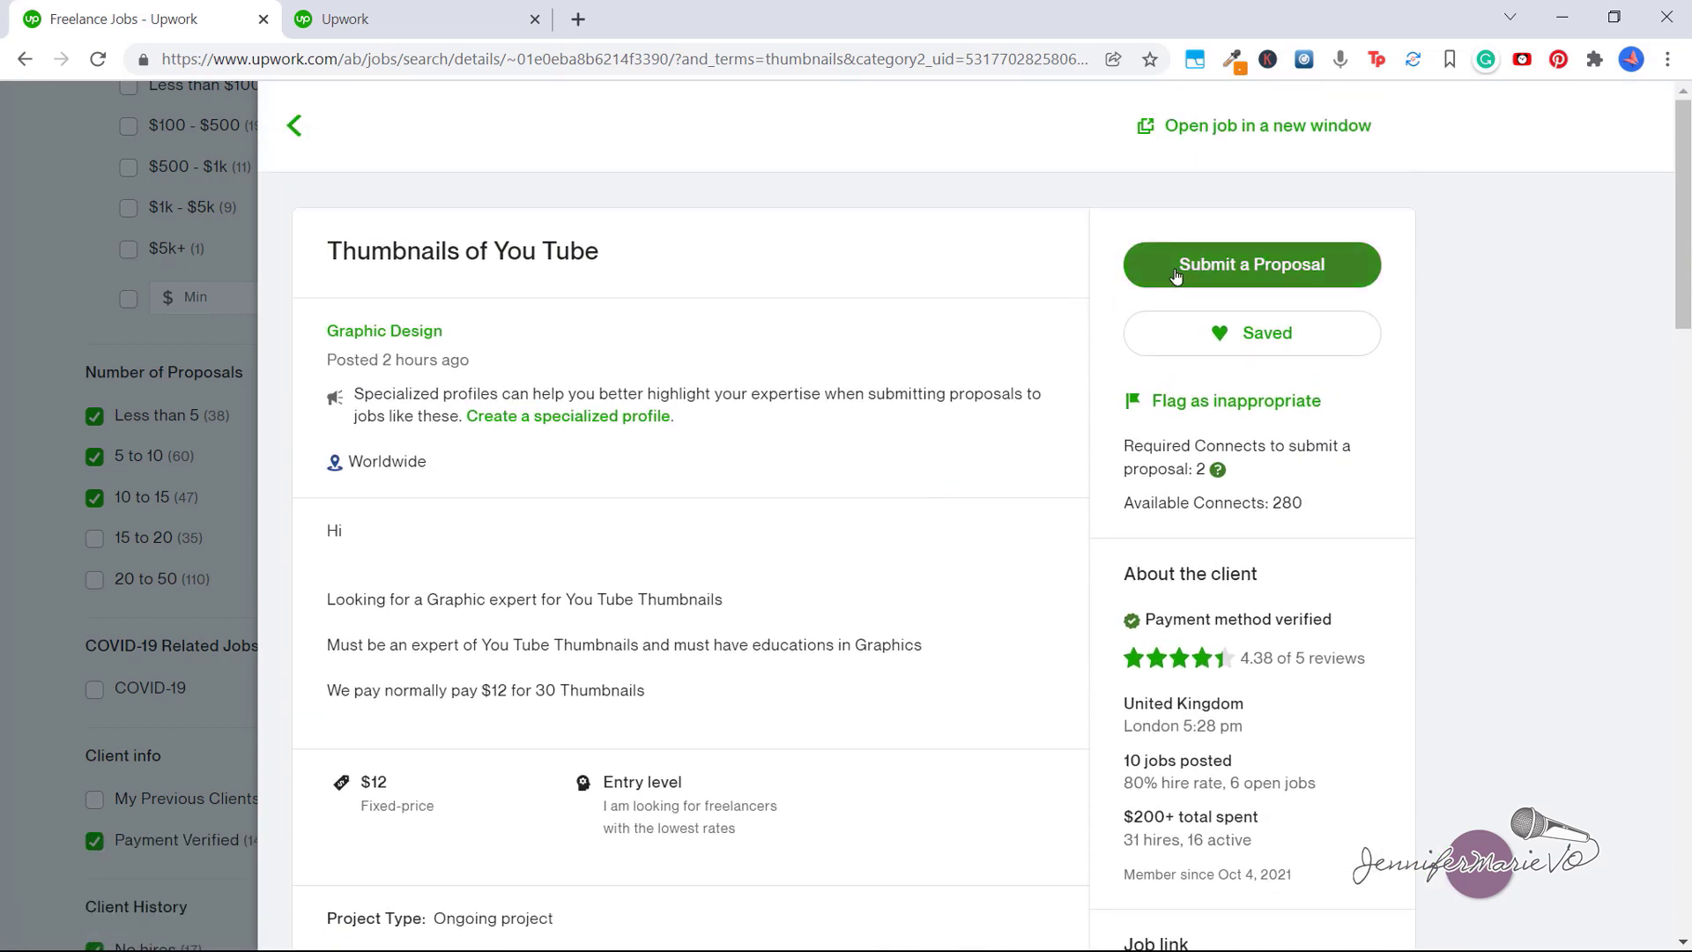
# - Start a proposal for the Thumbnails of You Tube job with the General profile selected
pyautogui.click(1175, 275)
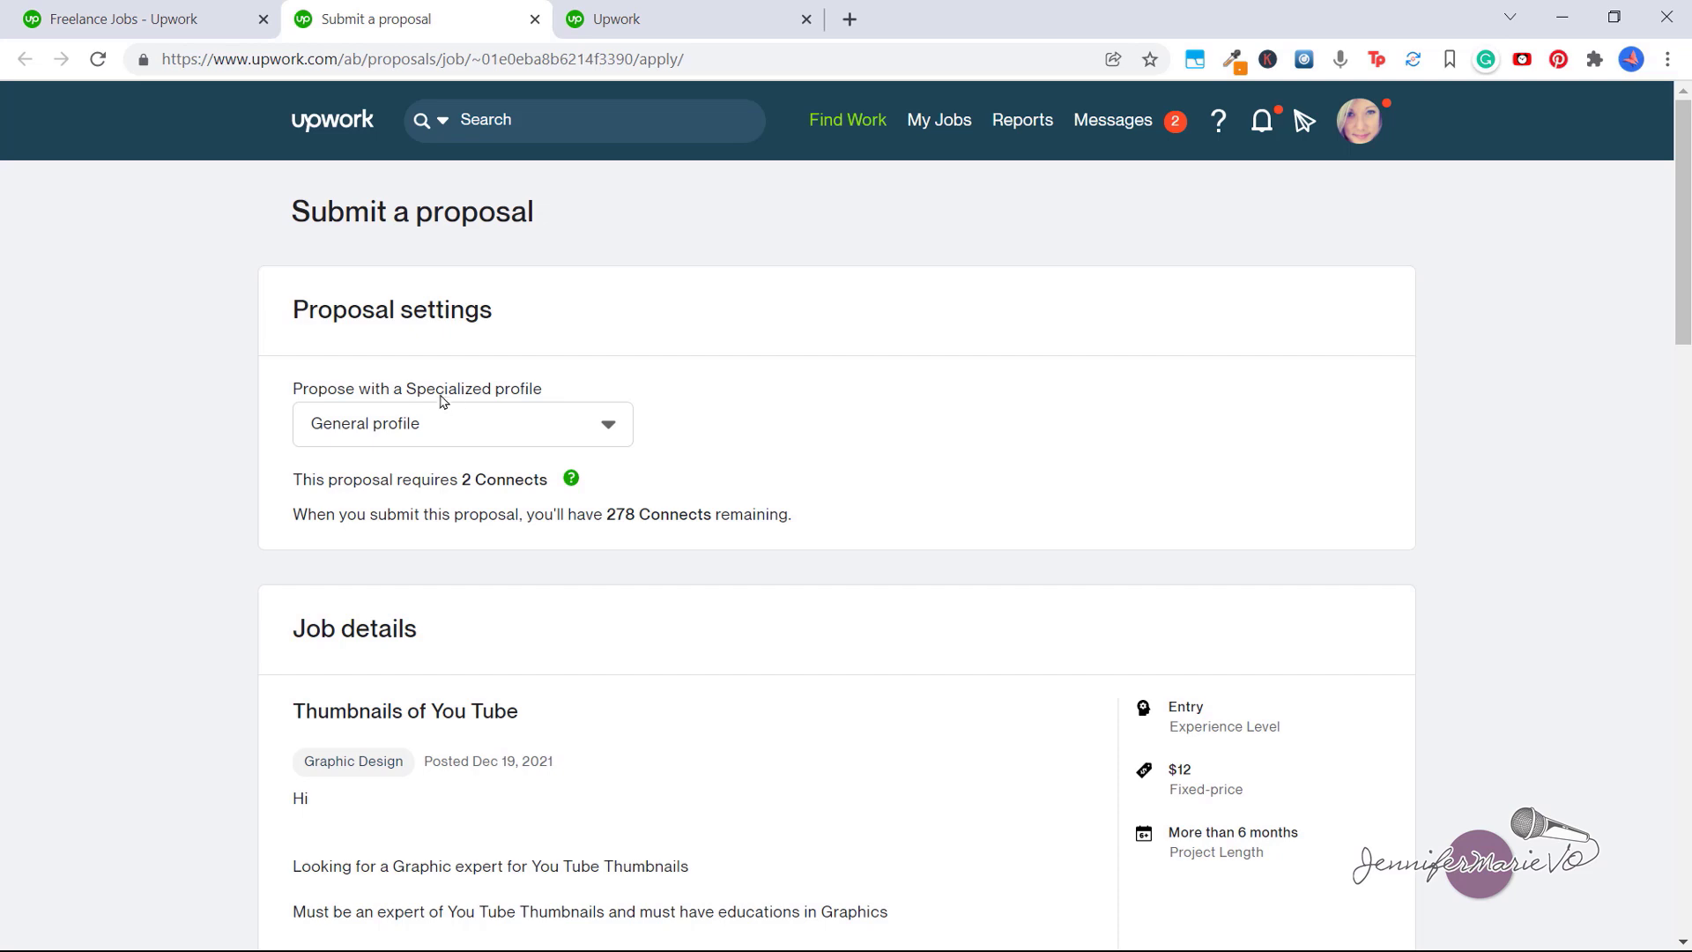
pyautogui.click(482, 419)
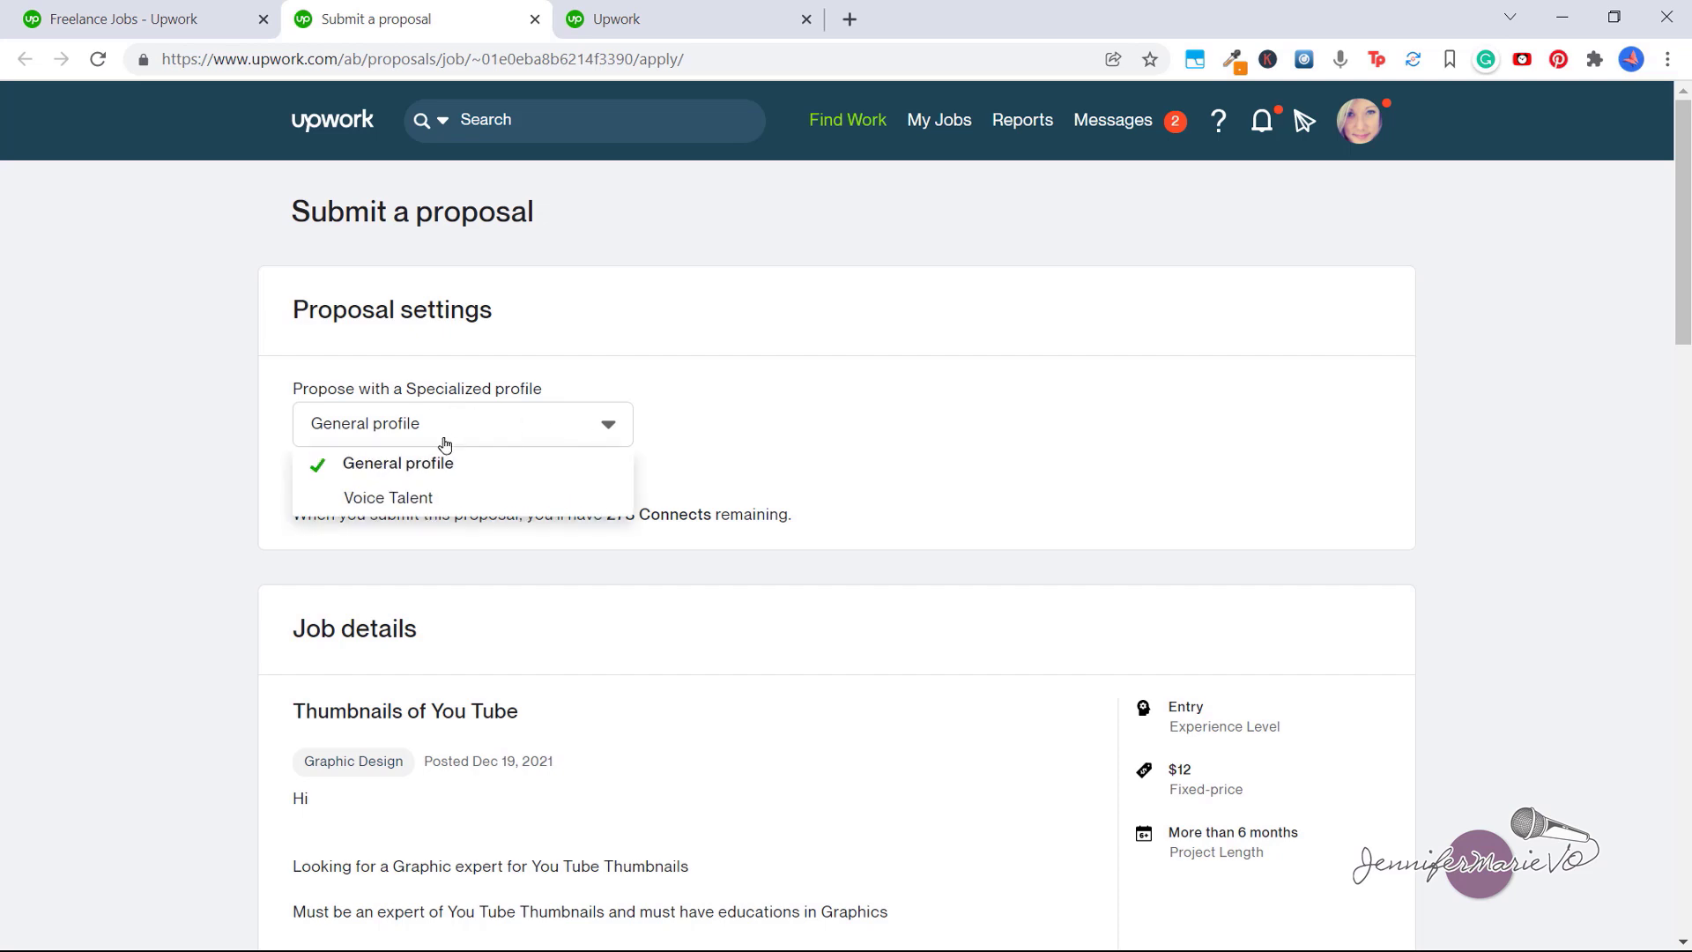
pyautogui.click(739, 442)
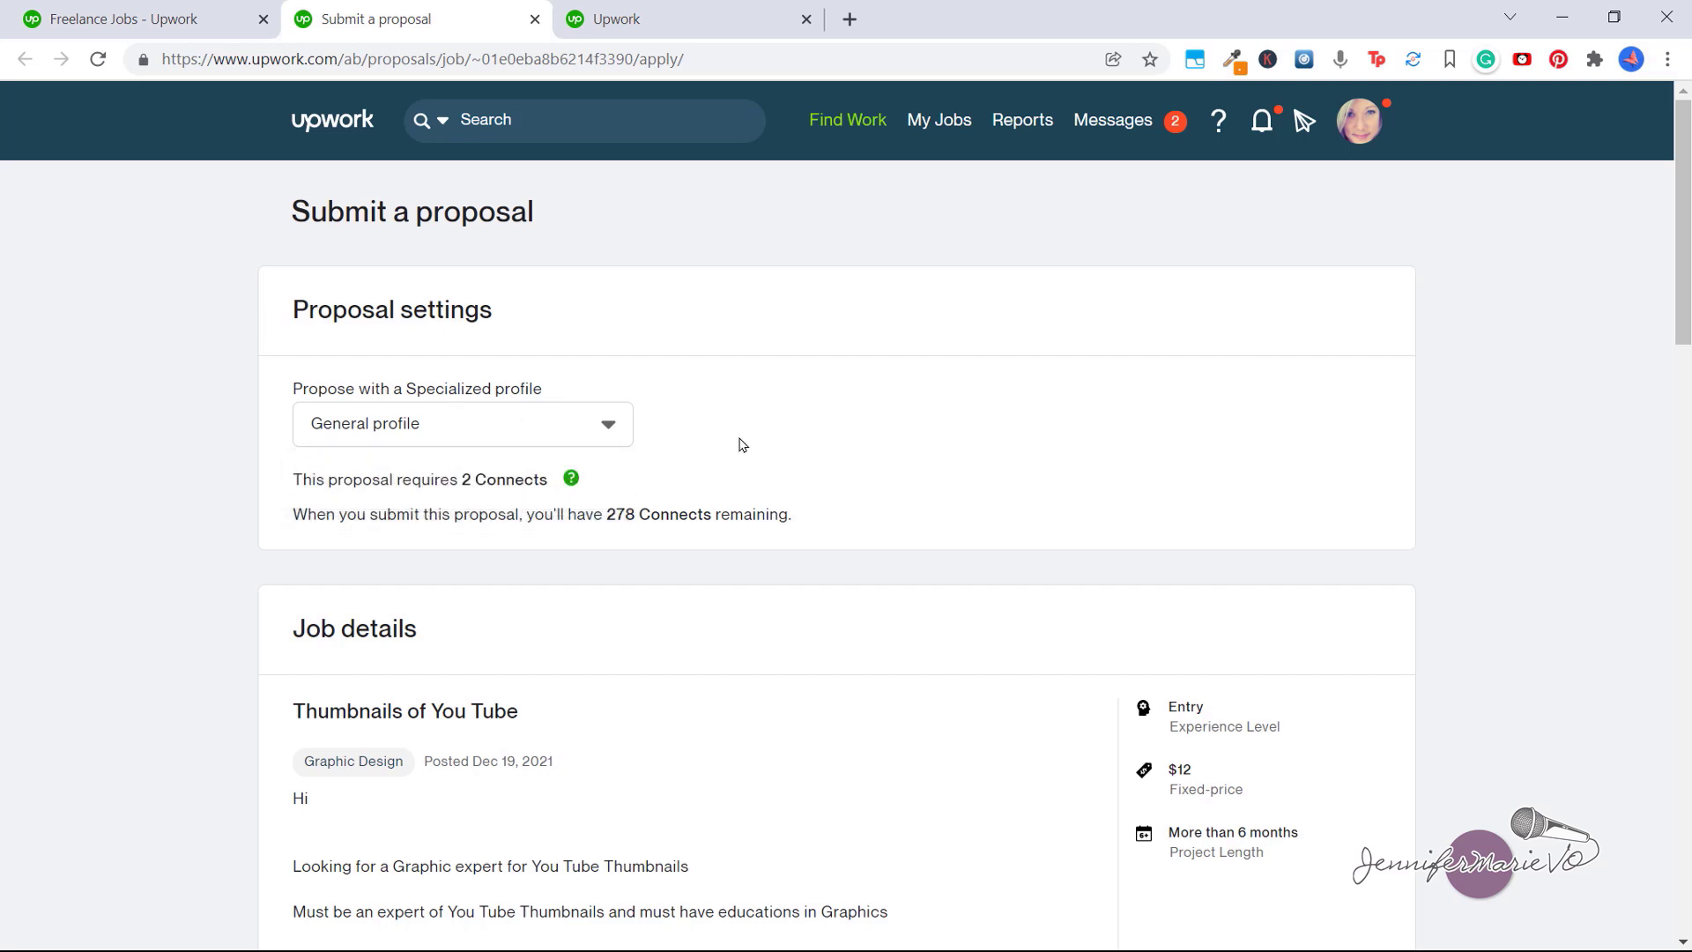
pyautogui.scroll(-2, 740, 441)
pyautogui.scroll(-5, 740, 442)
pyautogui.scroll(-1, 741, 443)
# - Review the Terms section so the bid stays at $12.00, matching the client's budget
pyautogui.click(879, 412)
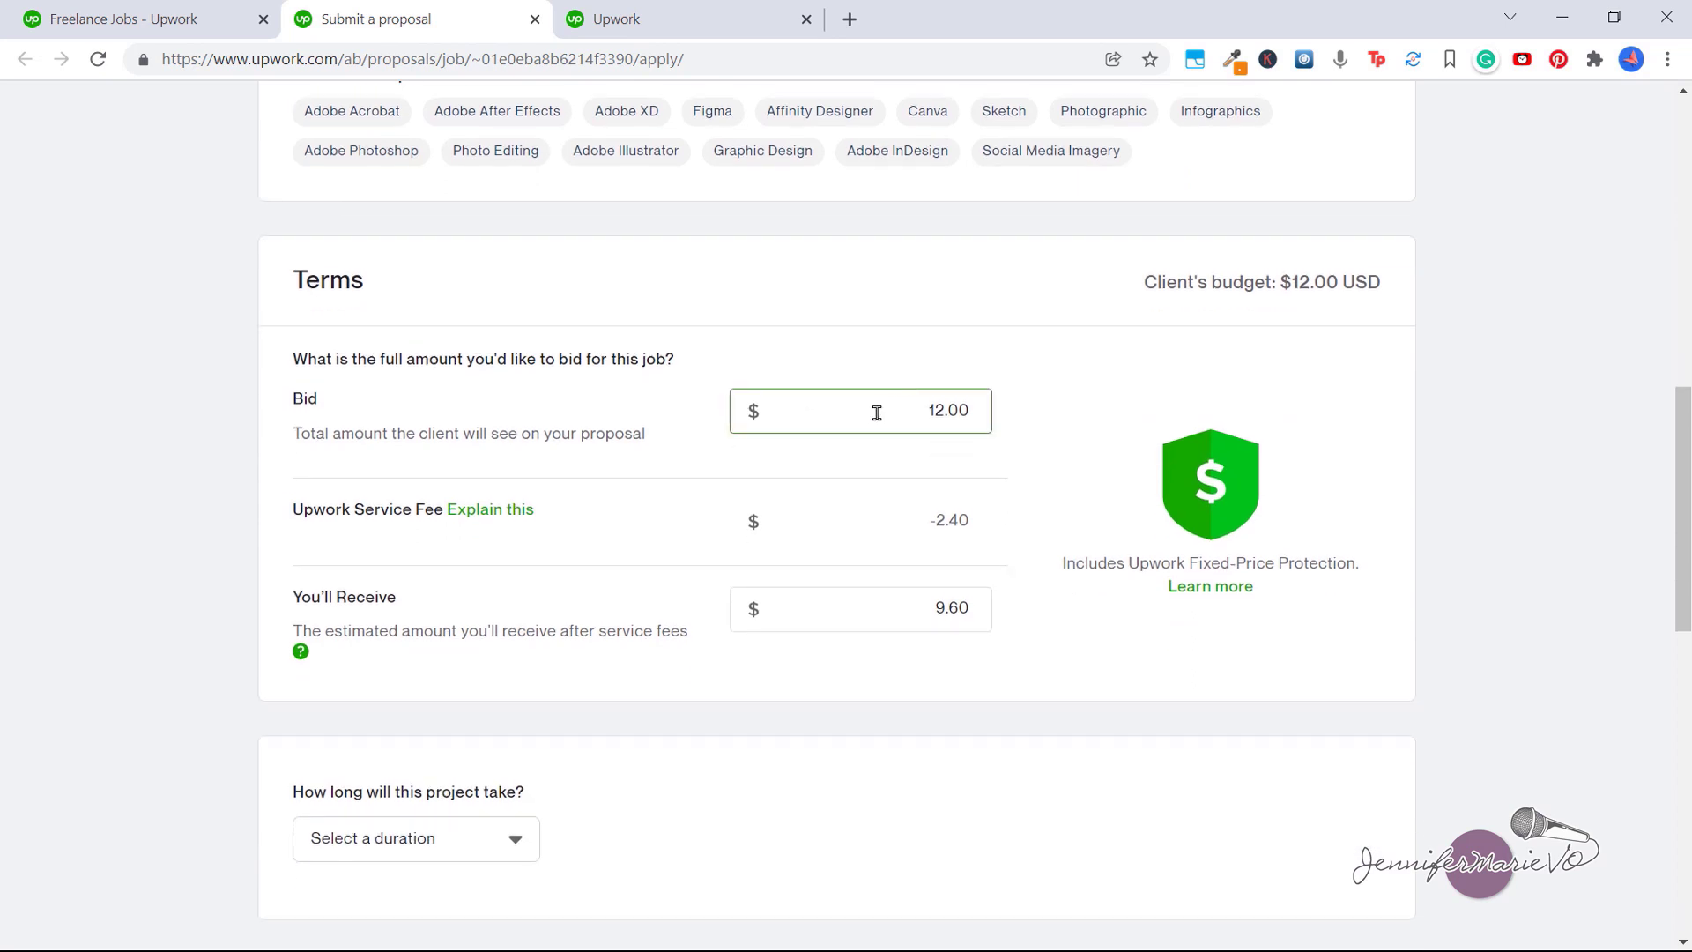
pyautogui.click(1030, 434)
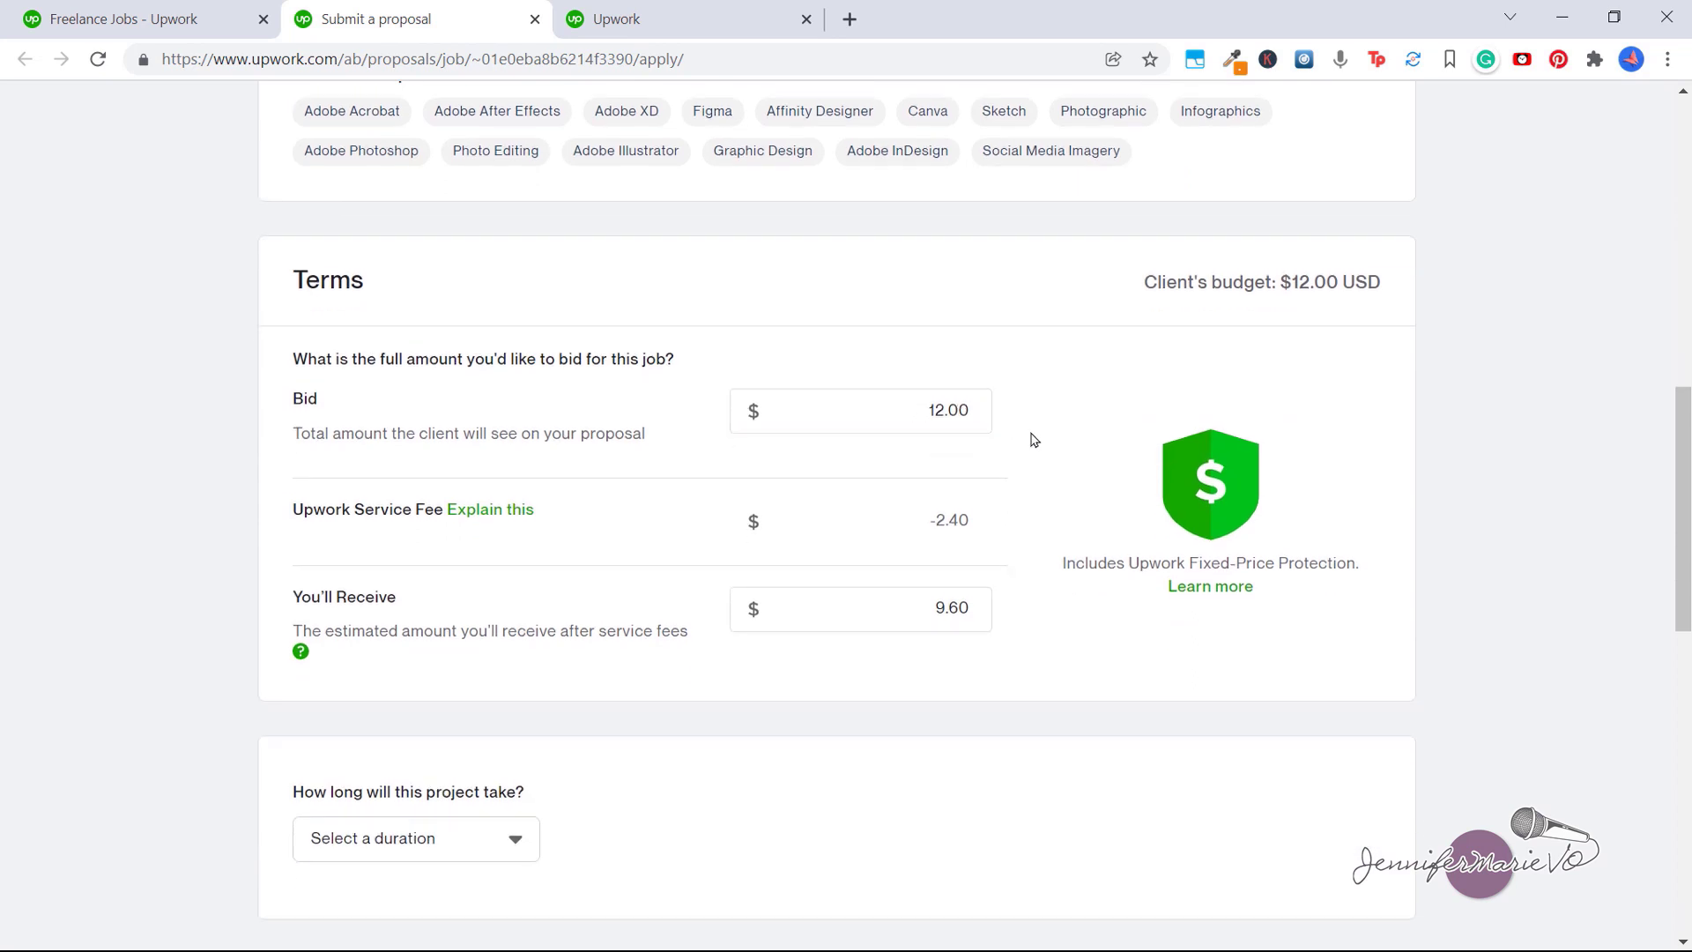
pyautogui.click(930, 422)
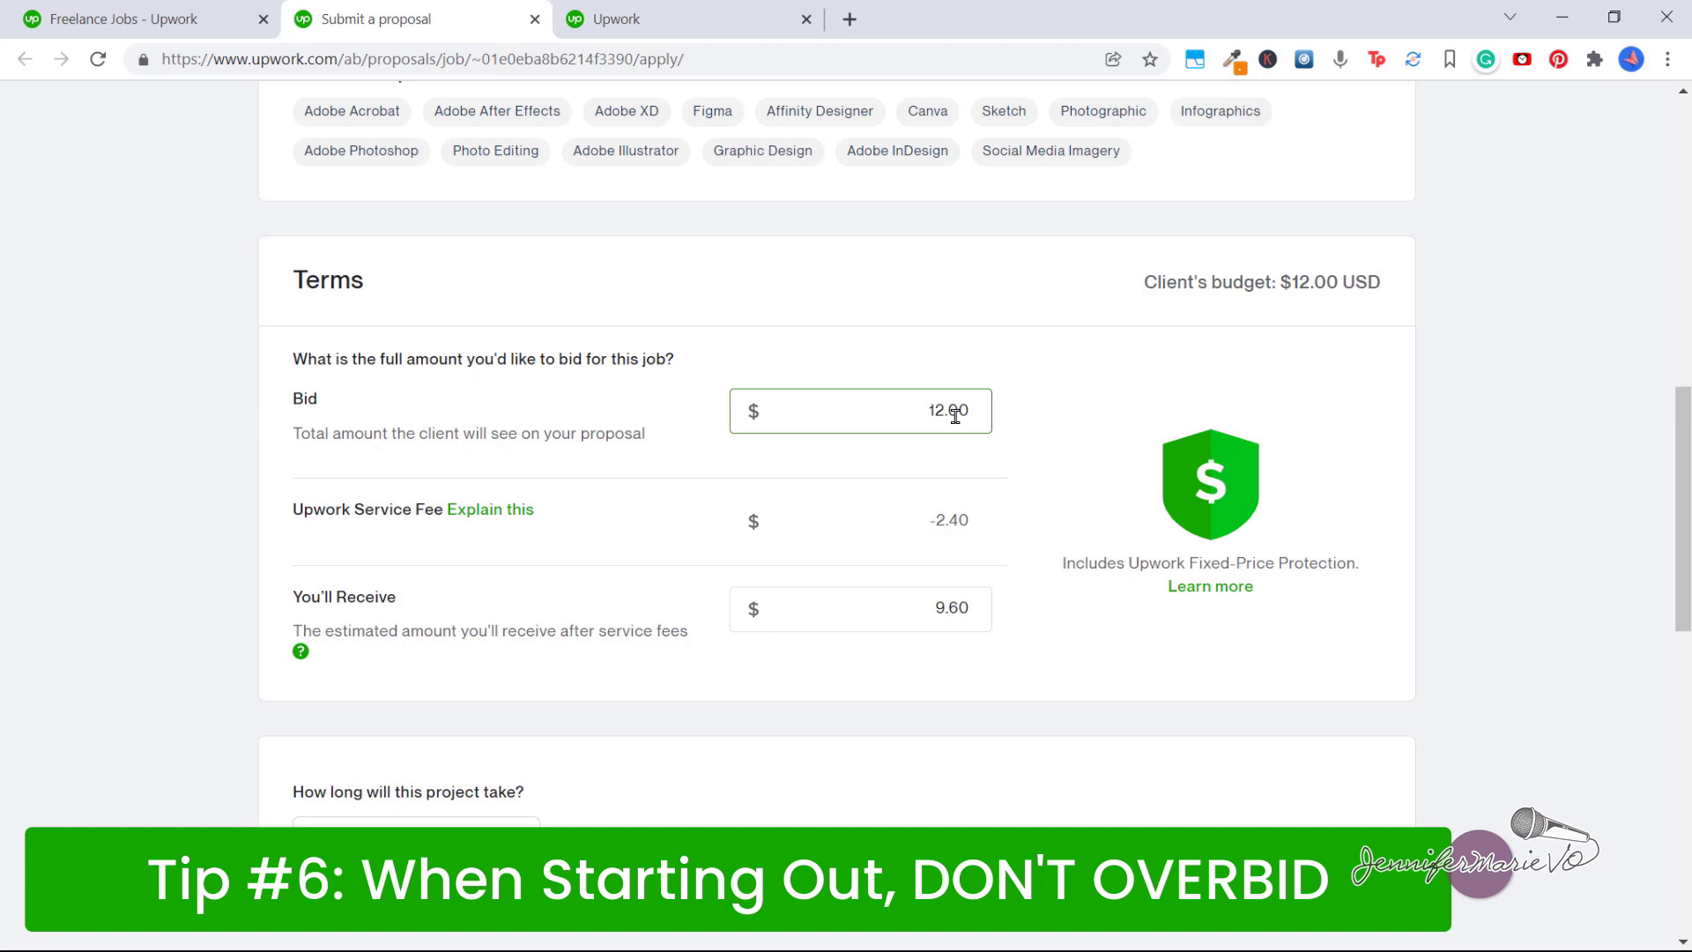
pyautogui.scroll(-3, 955, 415)
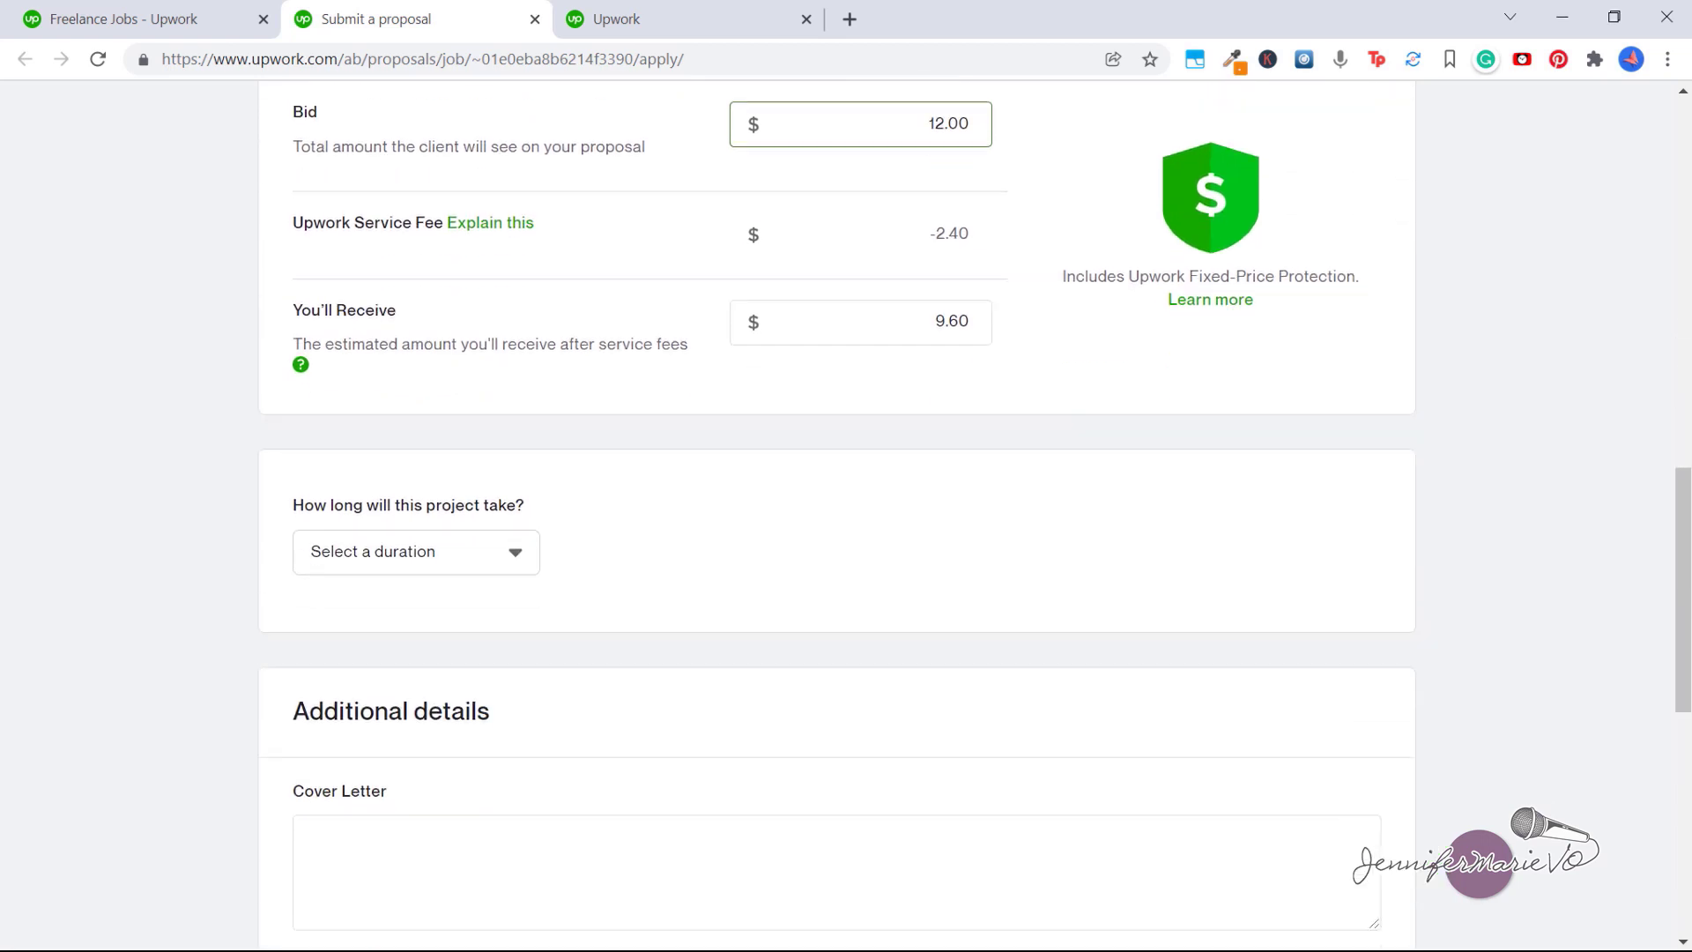
# - Set project duration to Less than 1 month, then return to the job search results tab
pyautogui.click(417, 498)
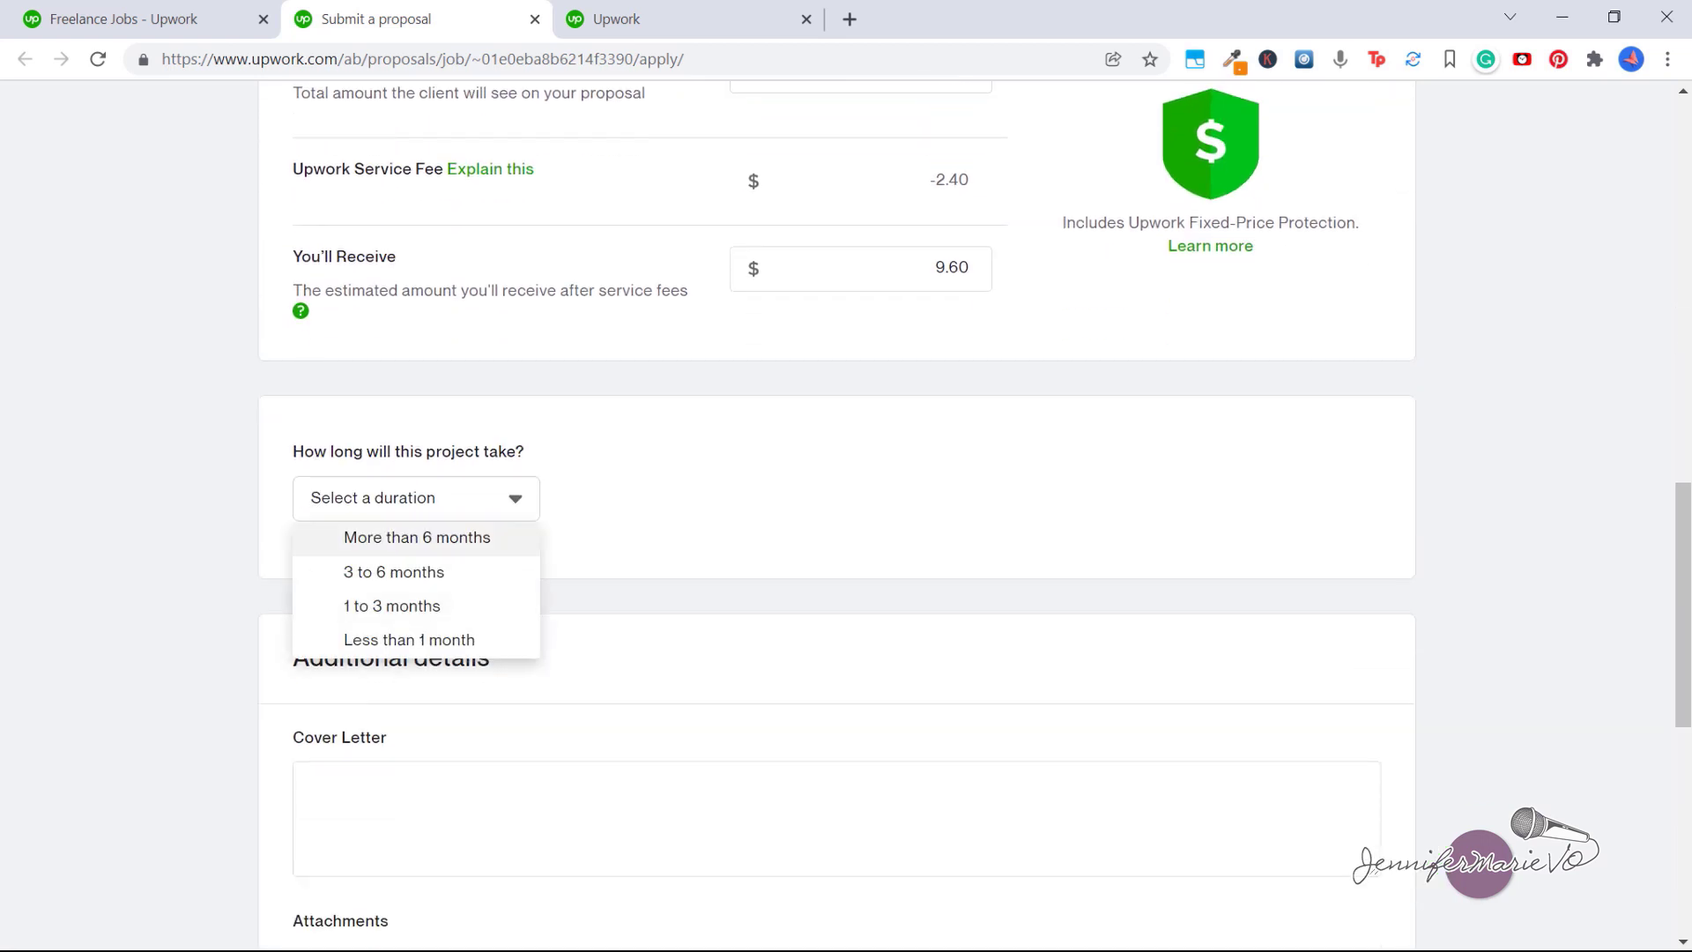
pyautogui.click(409, 625)
pyautogui.scroll(-2, 847, 529)
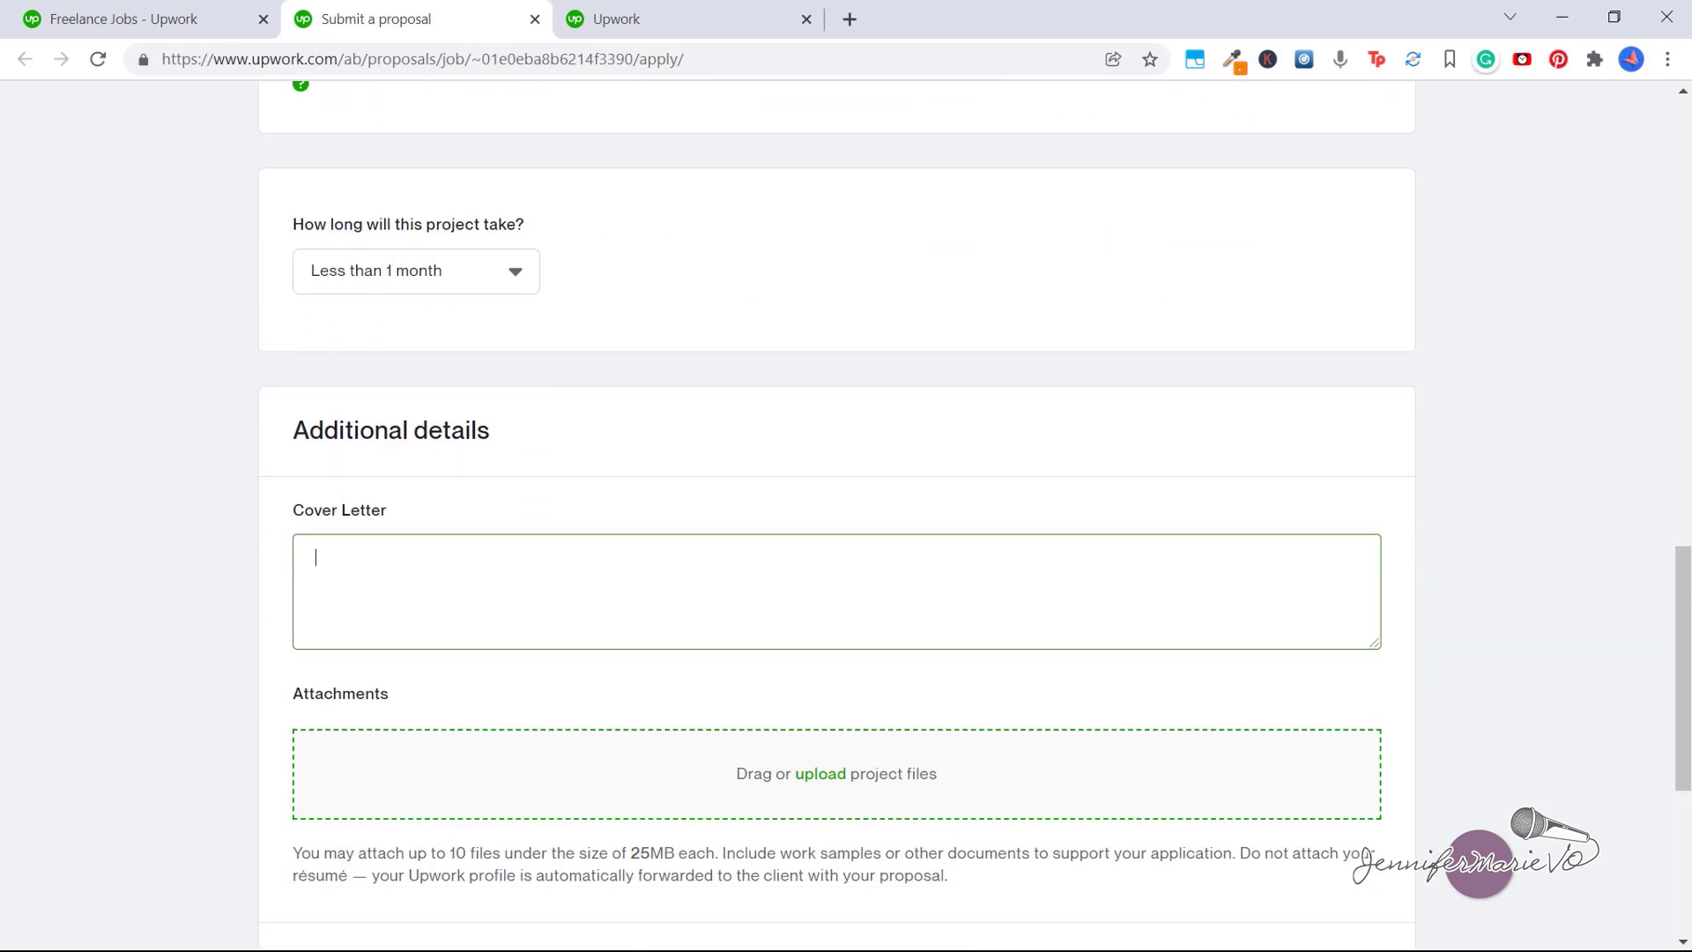
pyautogui.scroll(-1, 847, 529)
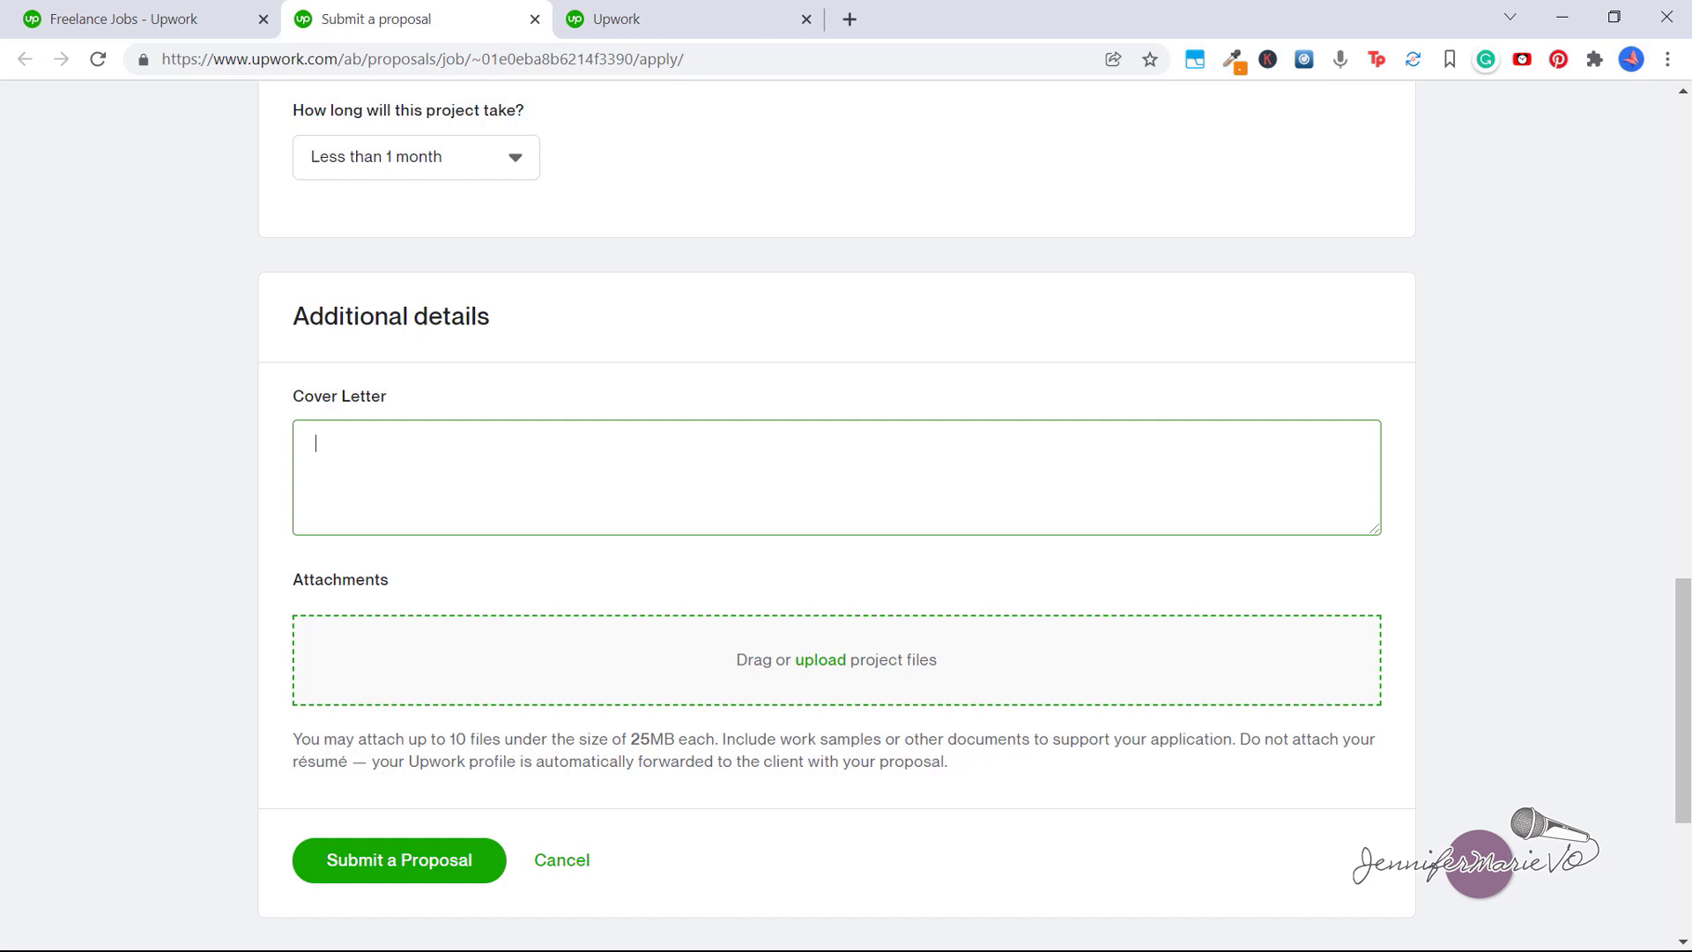
pyautogui.scroll(2, 837, 517)
pyautogui.scroll(3, 837, 517)
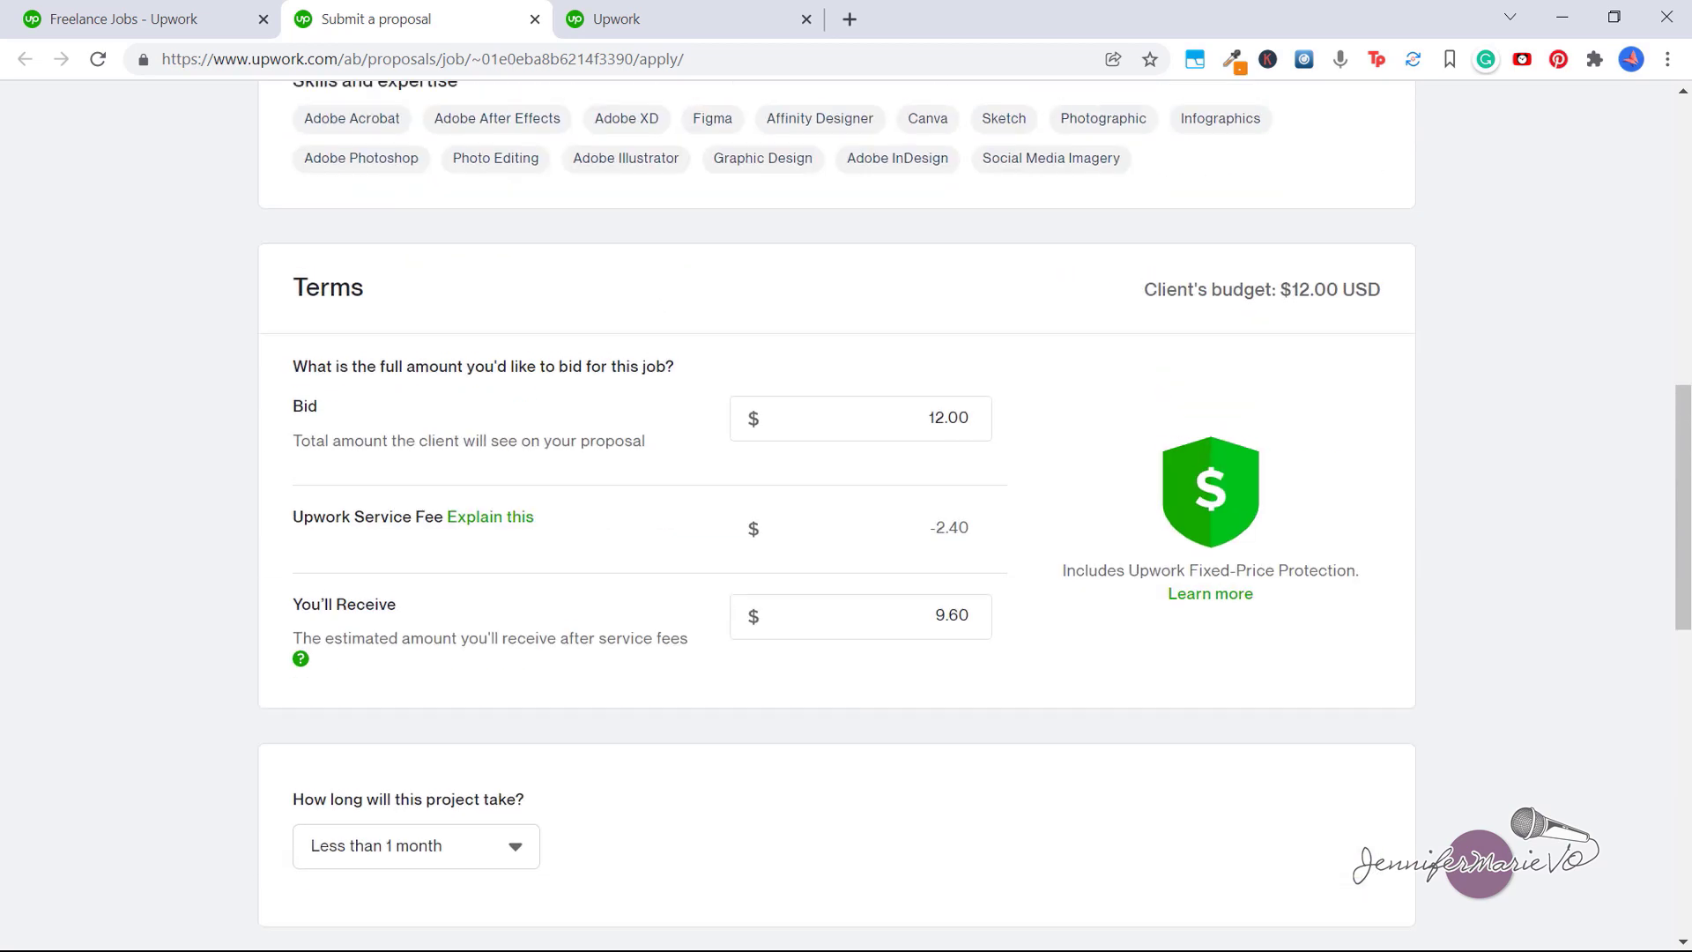
pyautogui.hotkey('ctrl', '1')
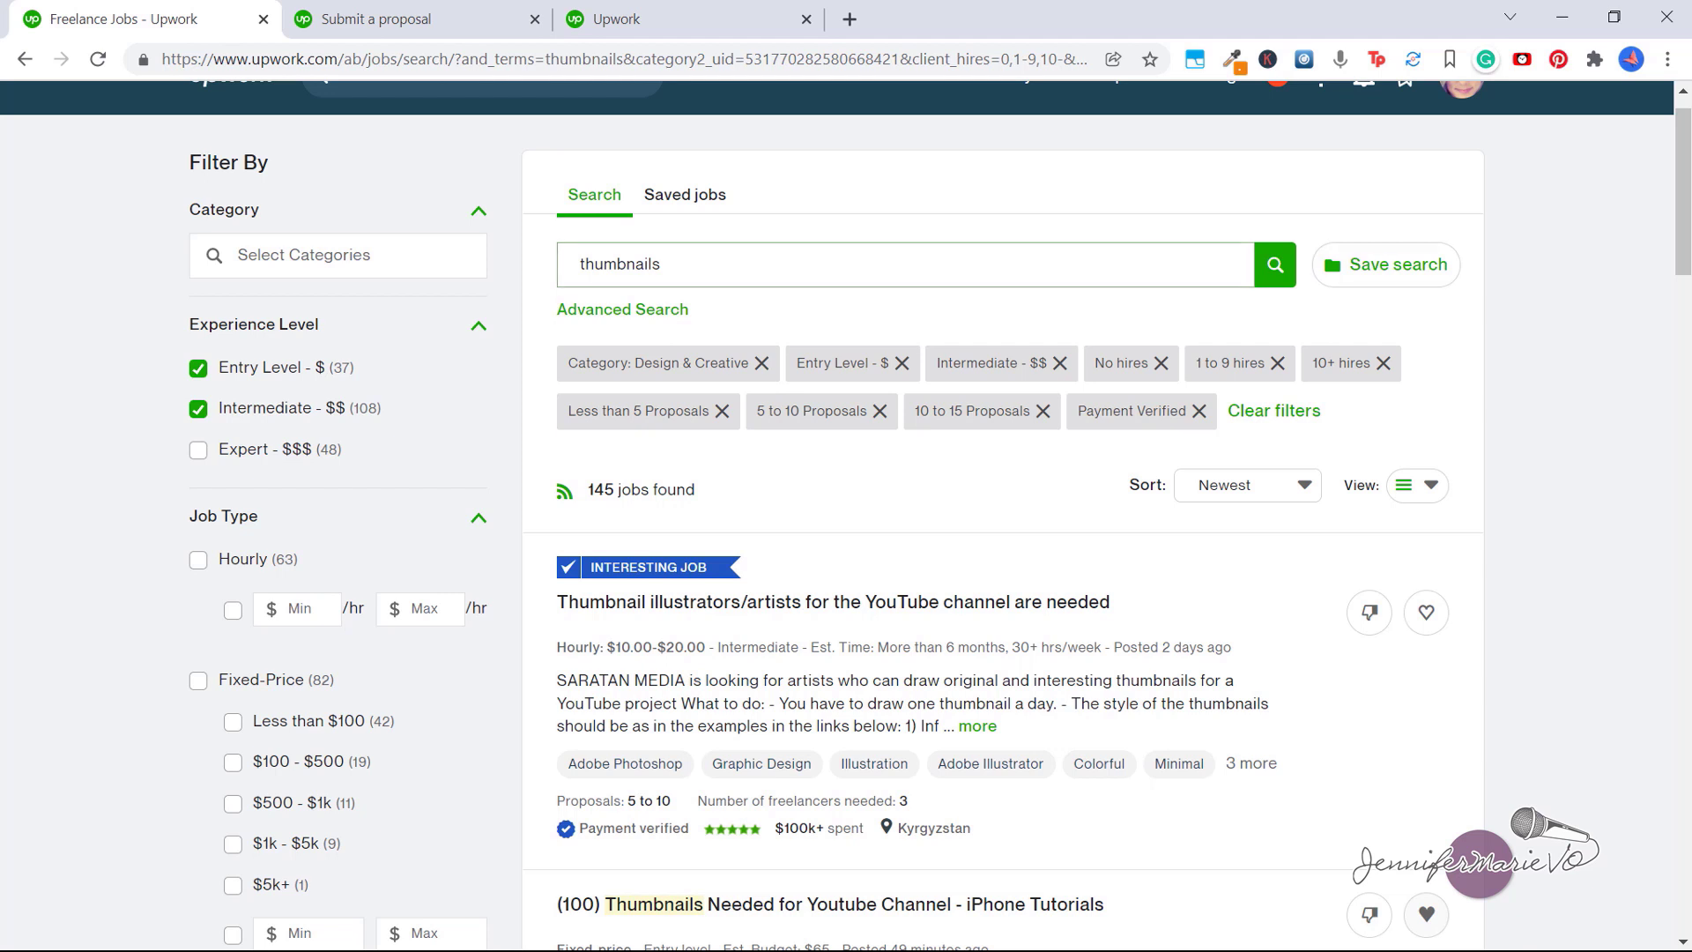
# - Save the filtered search as 'Entry level YouTube Thumbnails'
pyautogui.click(1387, 263)
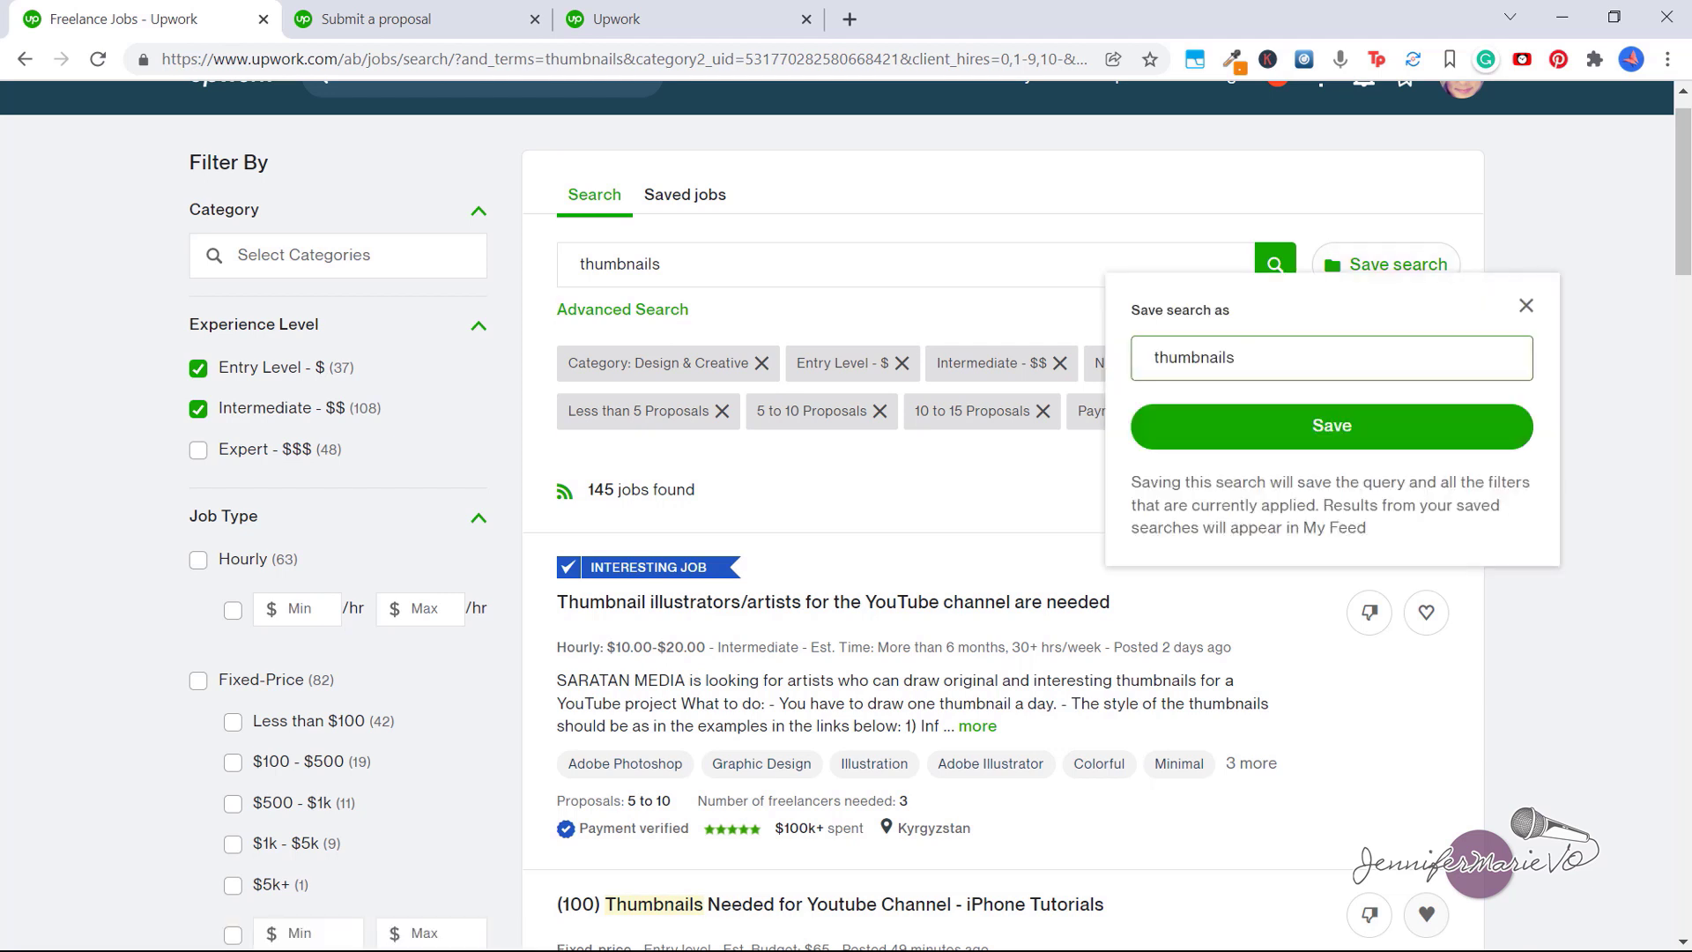
pyautogui.hotkey('ctrl', 'a')
pyautogui.write('Entry')
pyautogui.write(' level YouTube Thum')
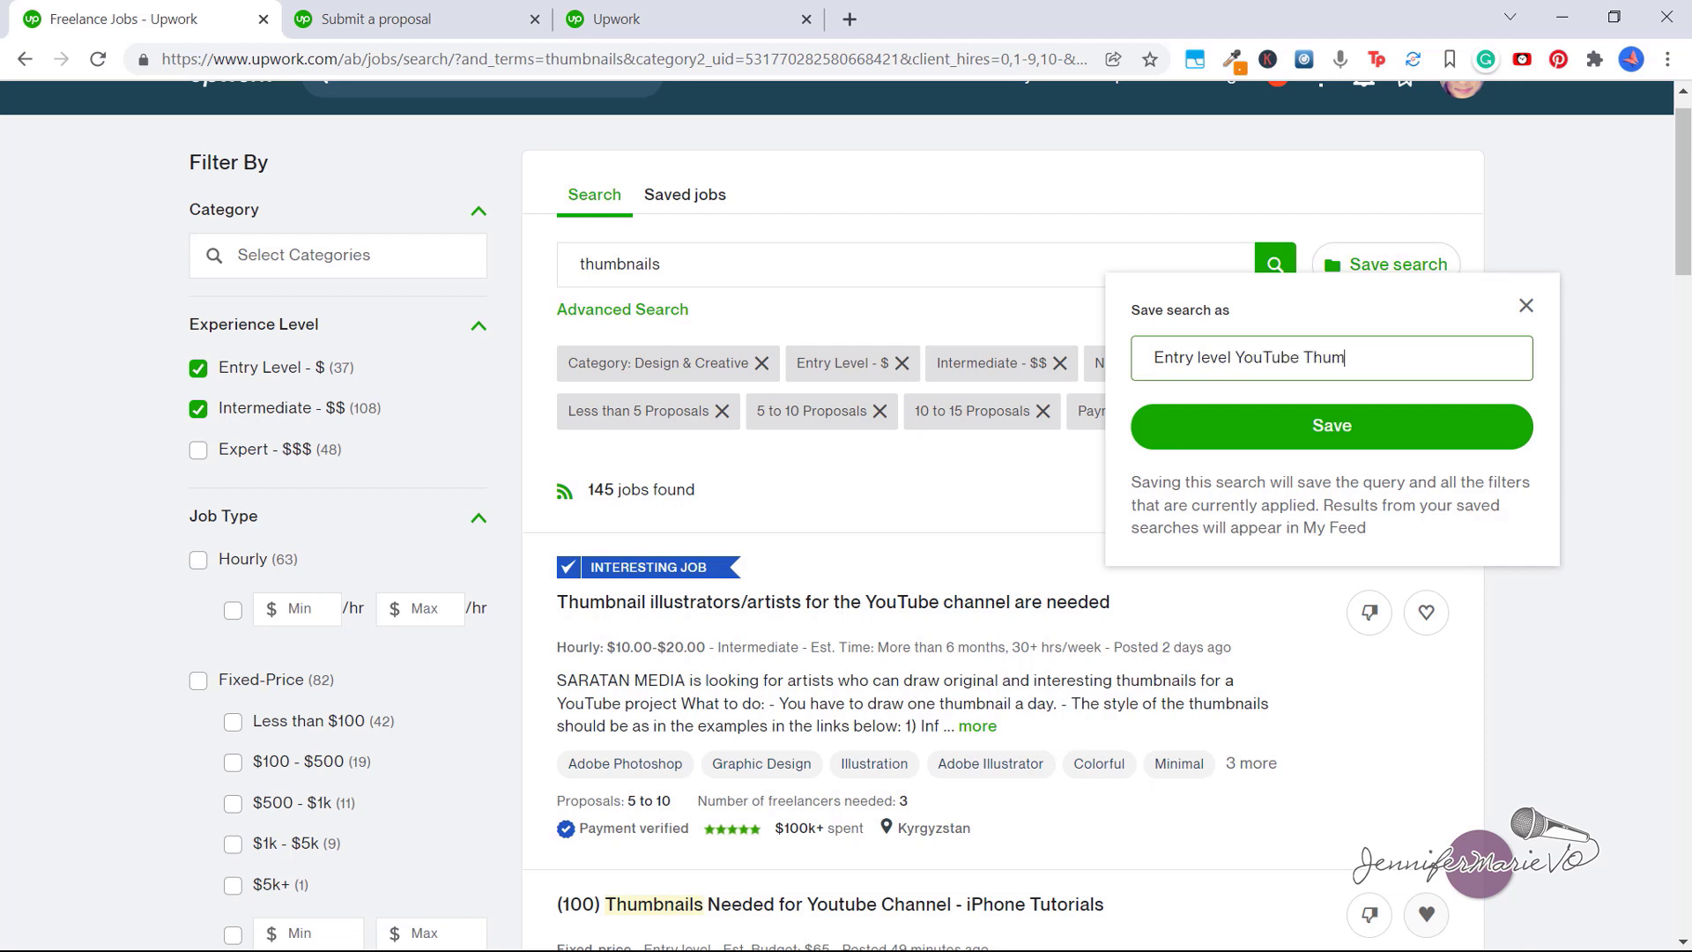
pyautogui.write('bnails')
pyautogui.press('Return')
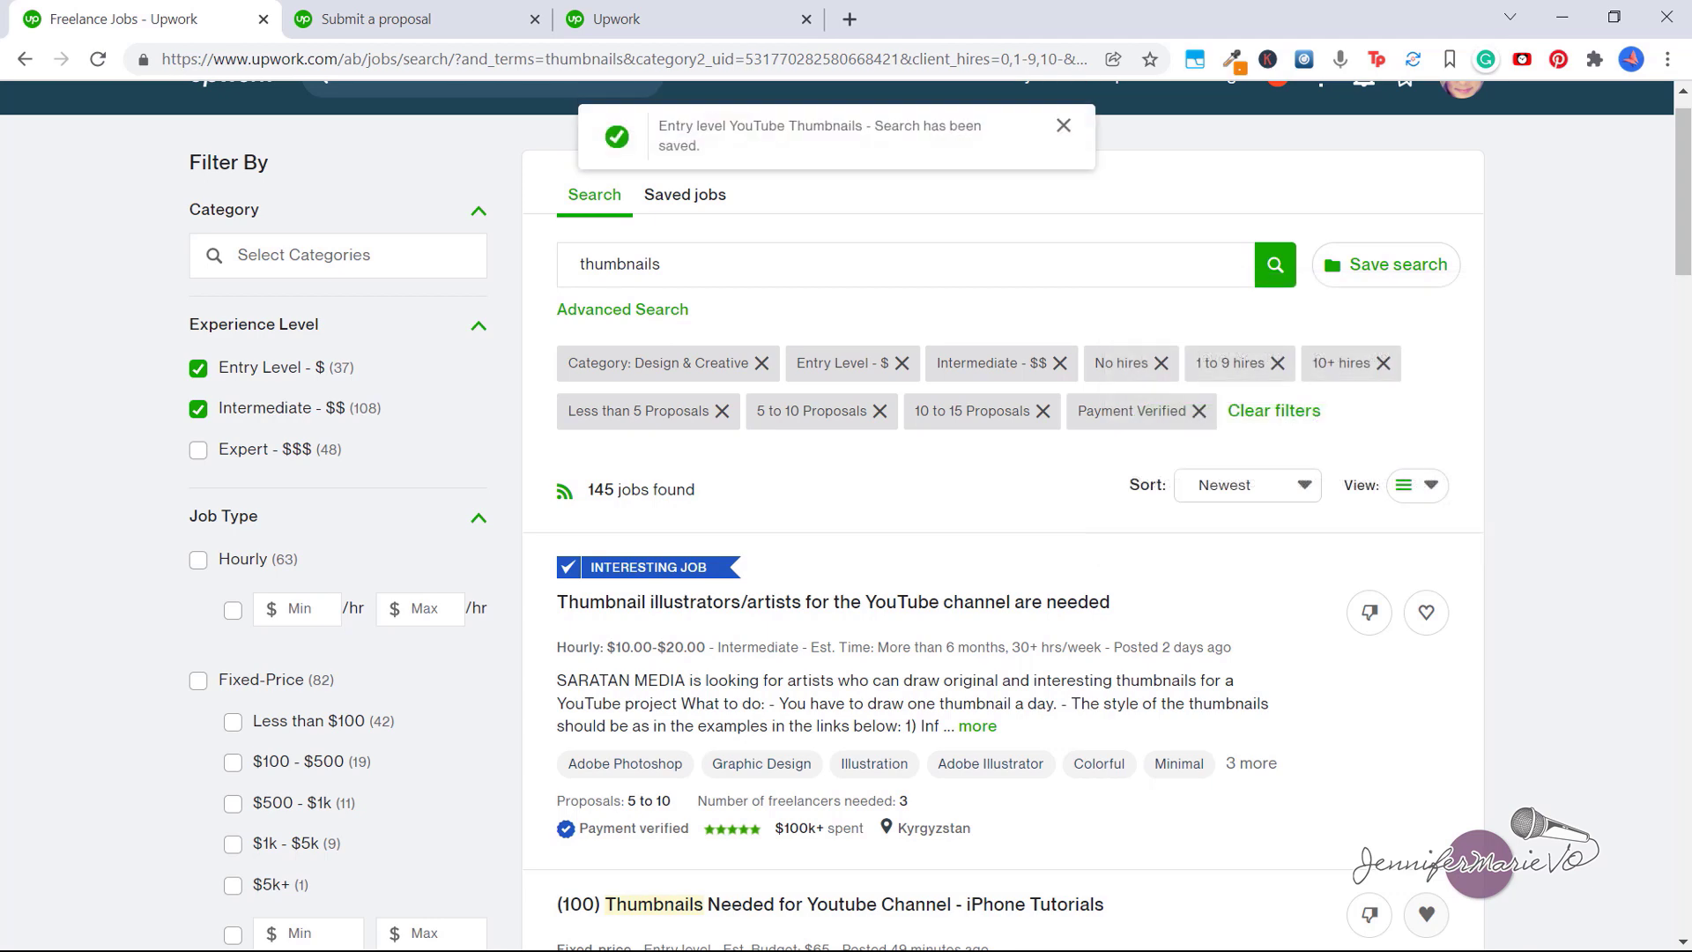
pyautogui.scroll(1, 846, 517)
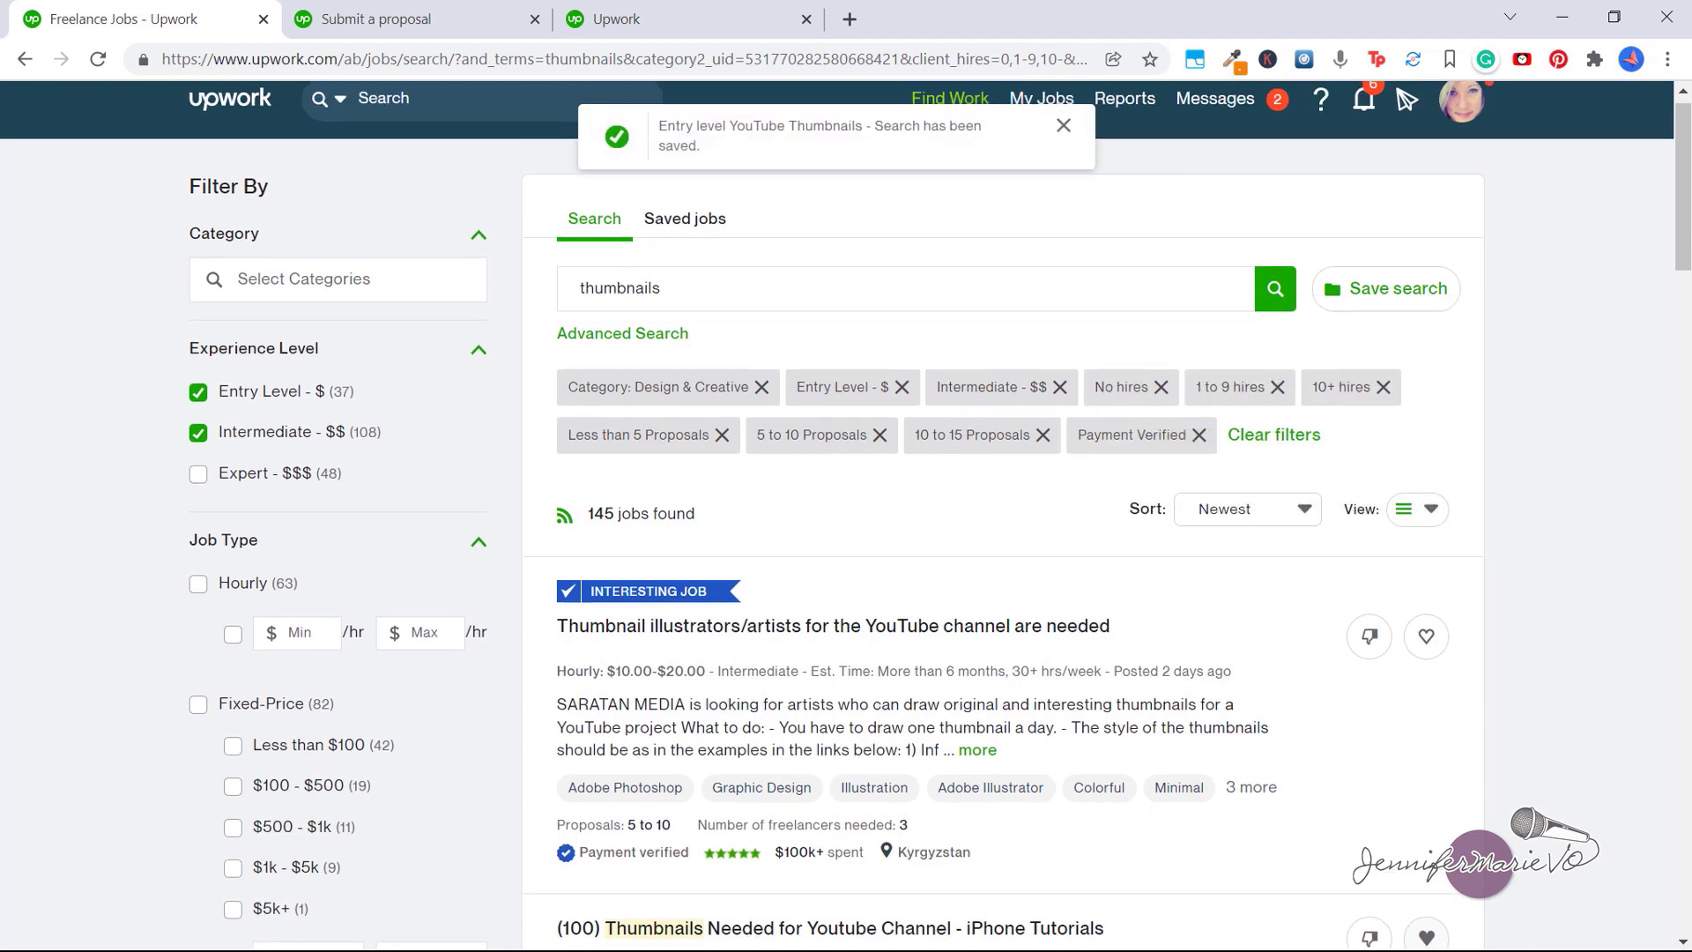
# - Go to Find Work and show the feed filtered by the saved Entry level YouTube Thumbnails search
pyautogui.click(961, 120)
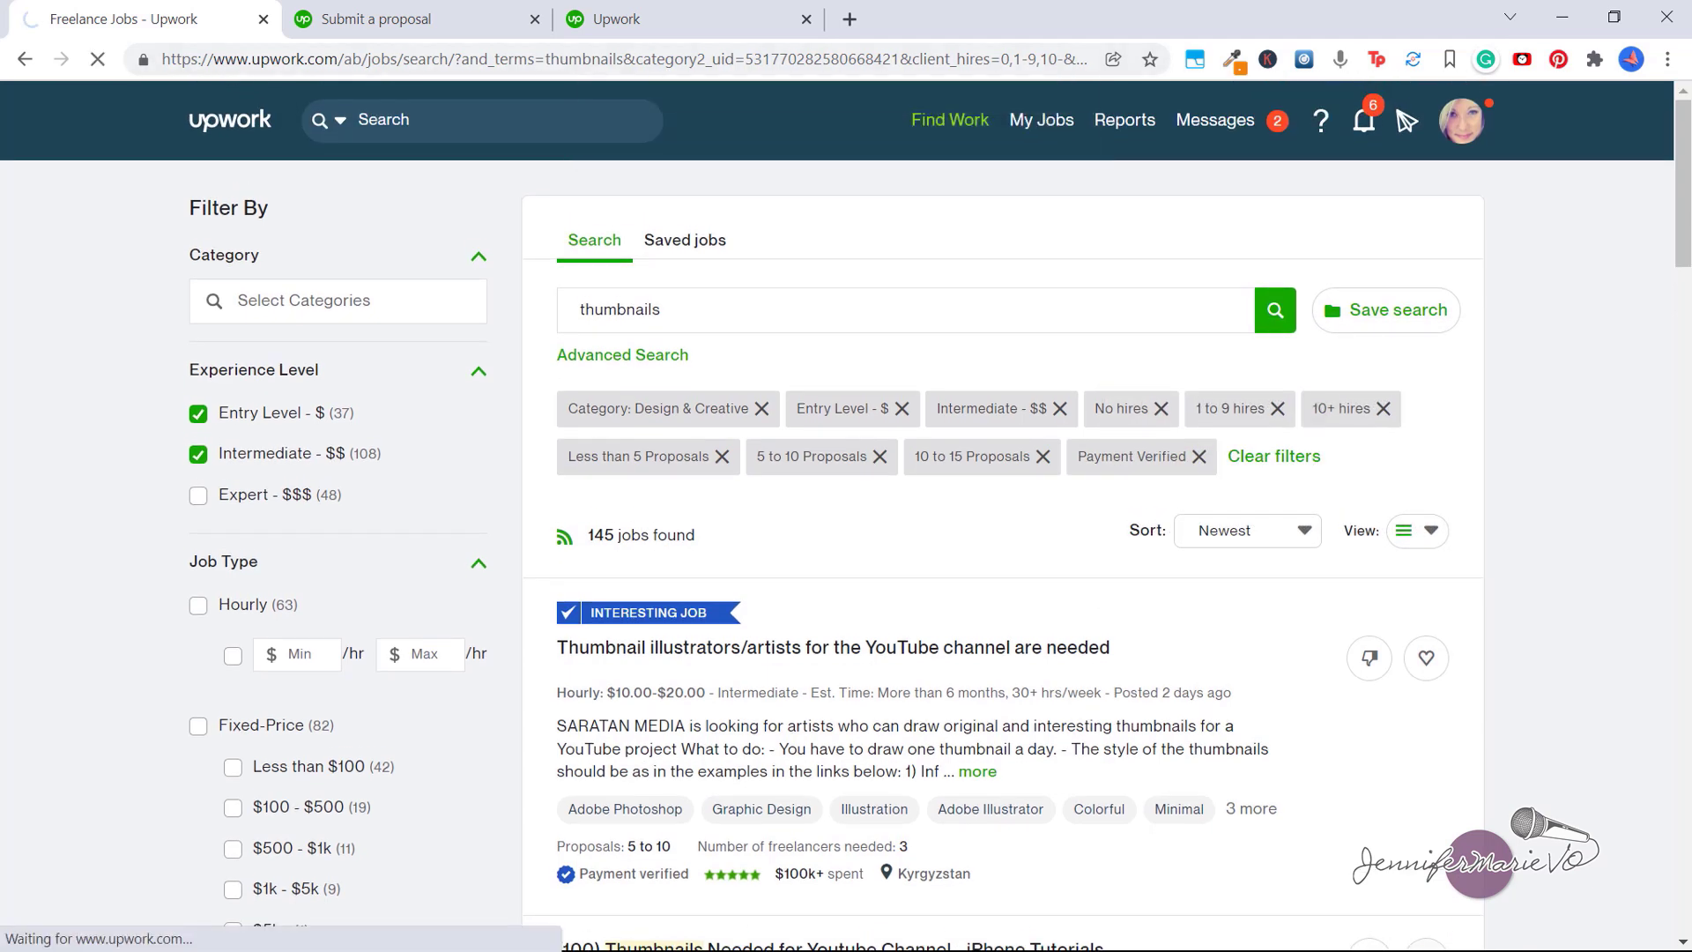
pyautogui.scroll(-1, 846, 516)
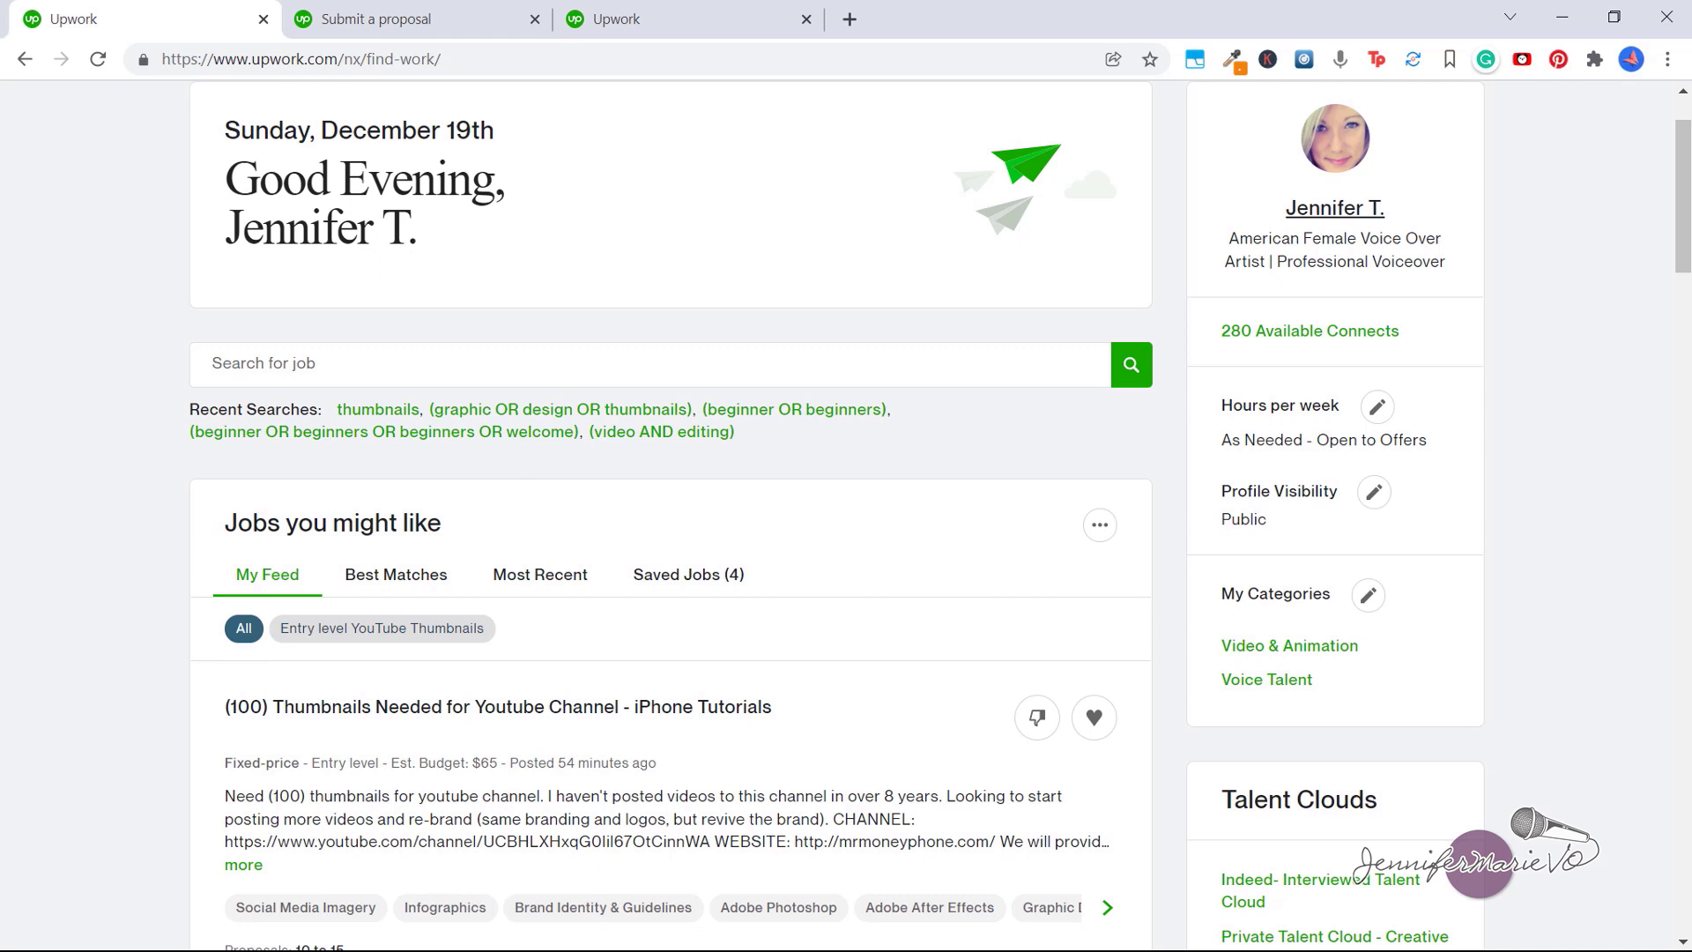
pyautogui.click(381, 628)
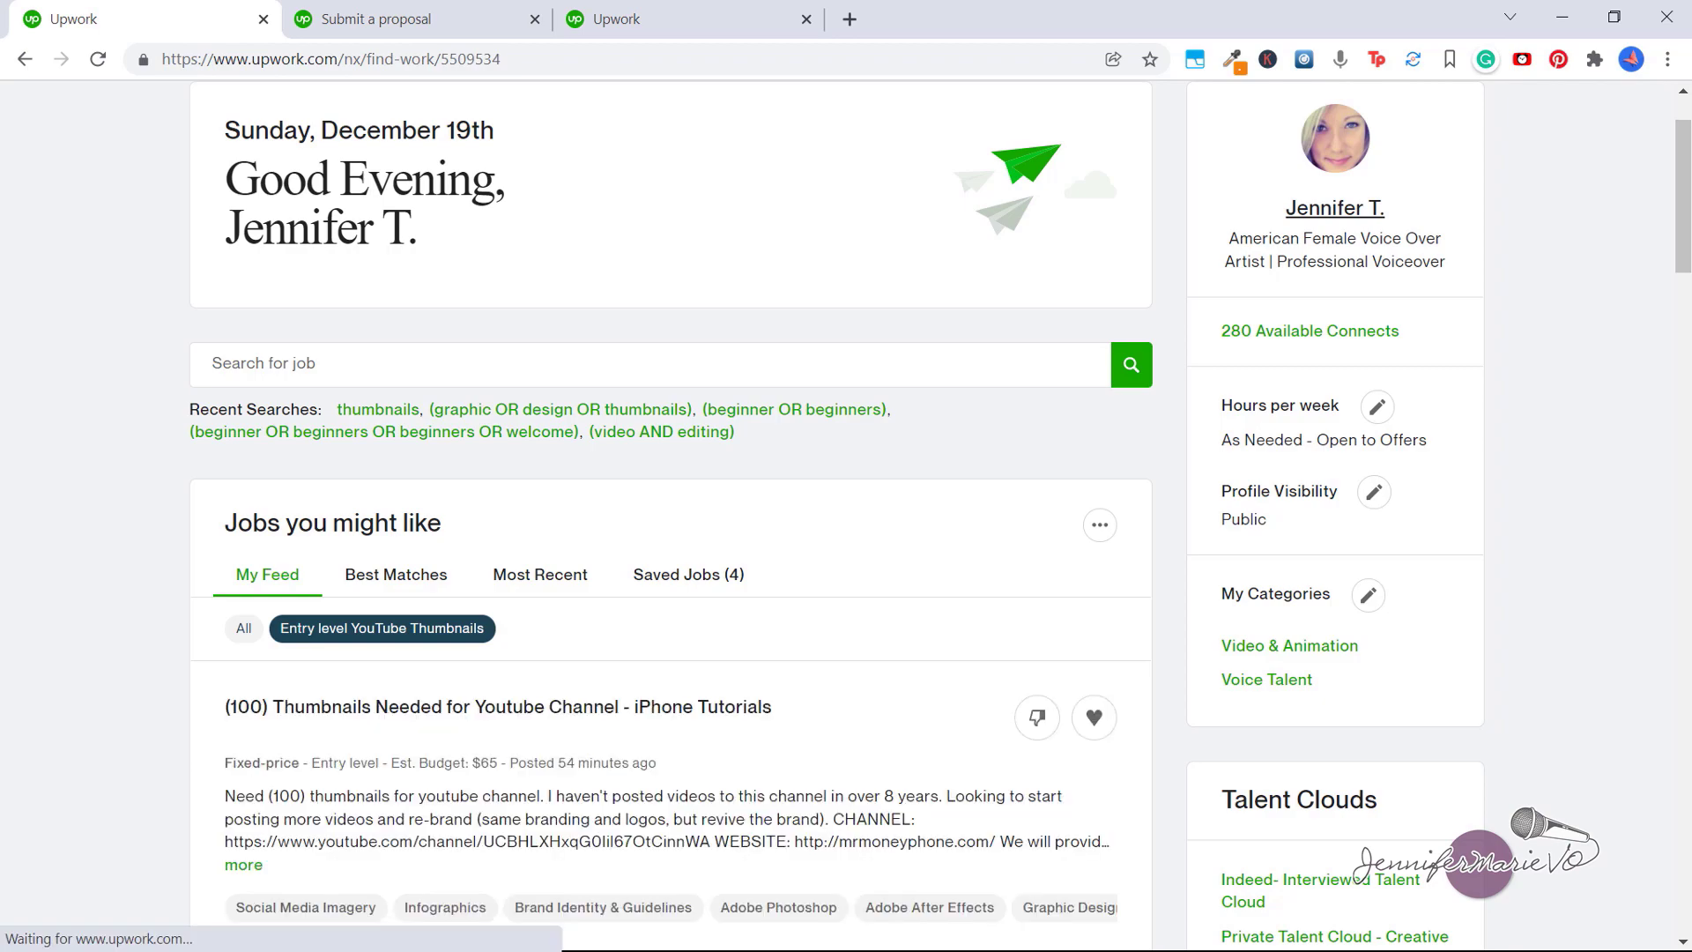
pyautogui.scroll(-2, 847, 529)
pyautogui.scroll(-2, 846, 529)
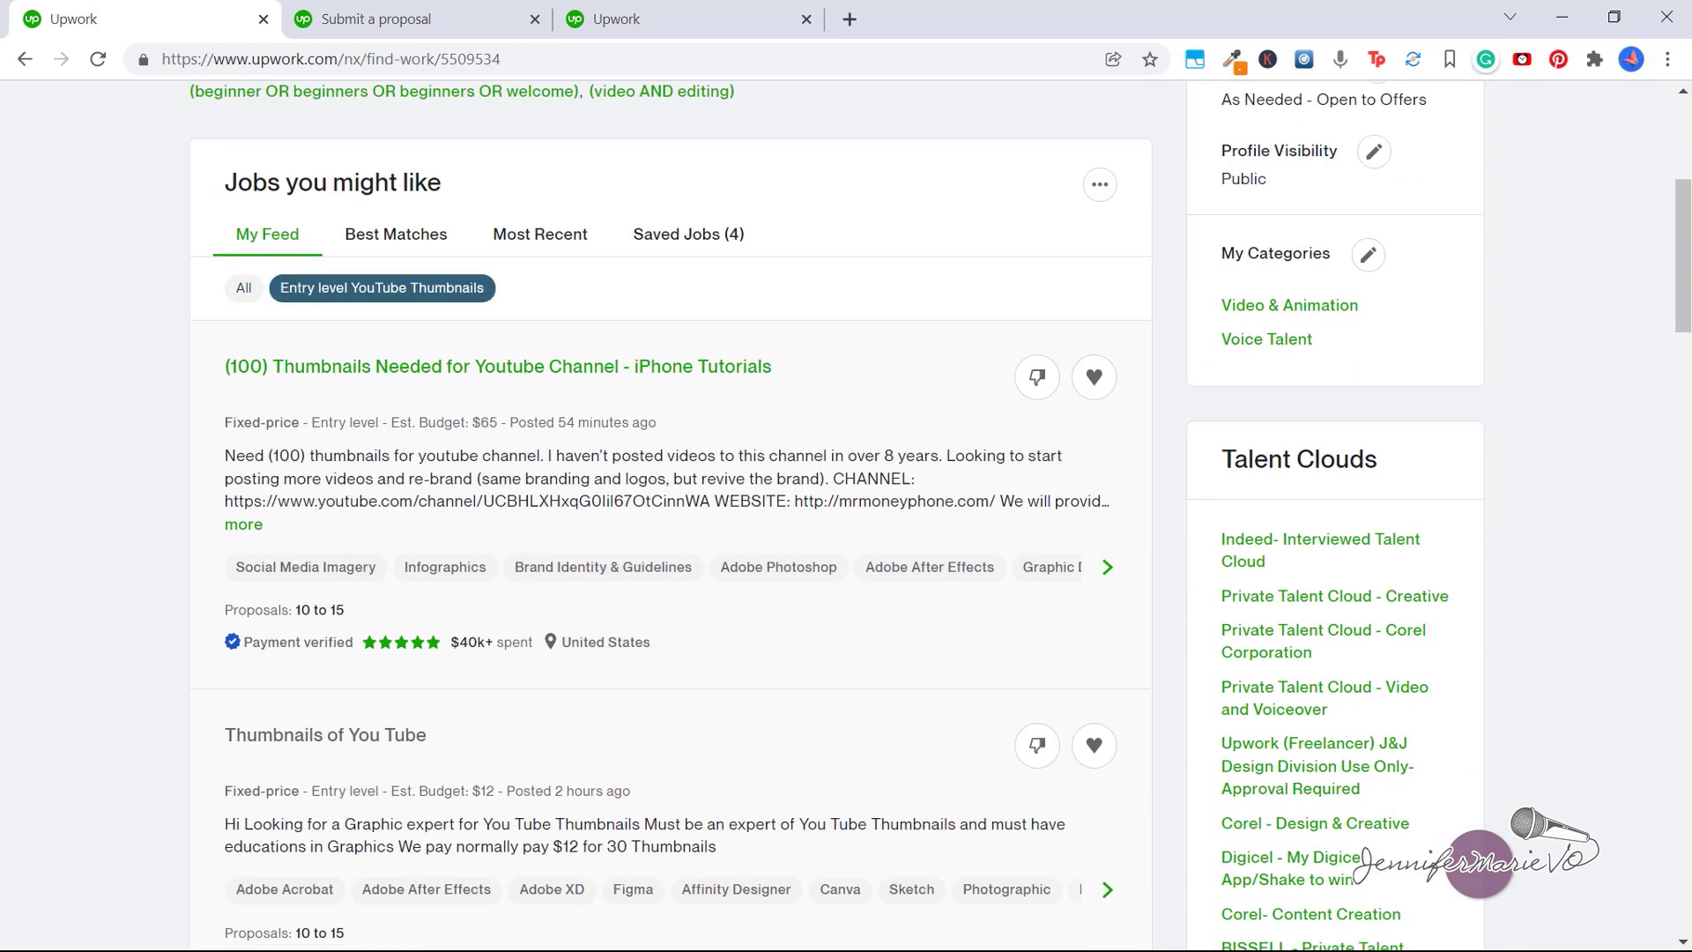
pyautogui.scroll(-1, 846, 530)
pyautogui.scroll(-2, 846, 529)
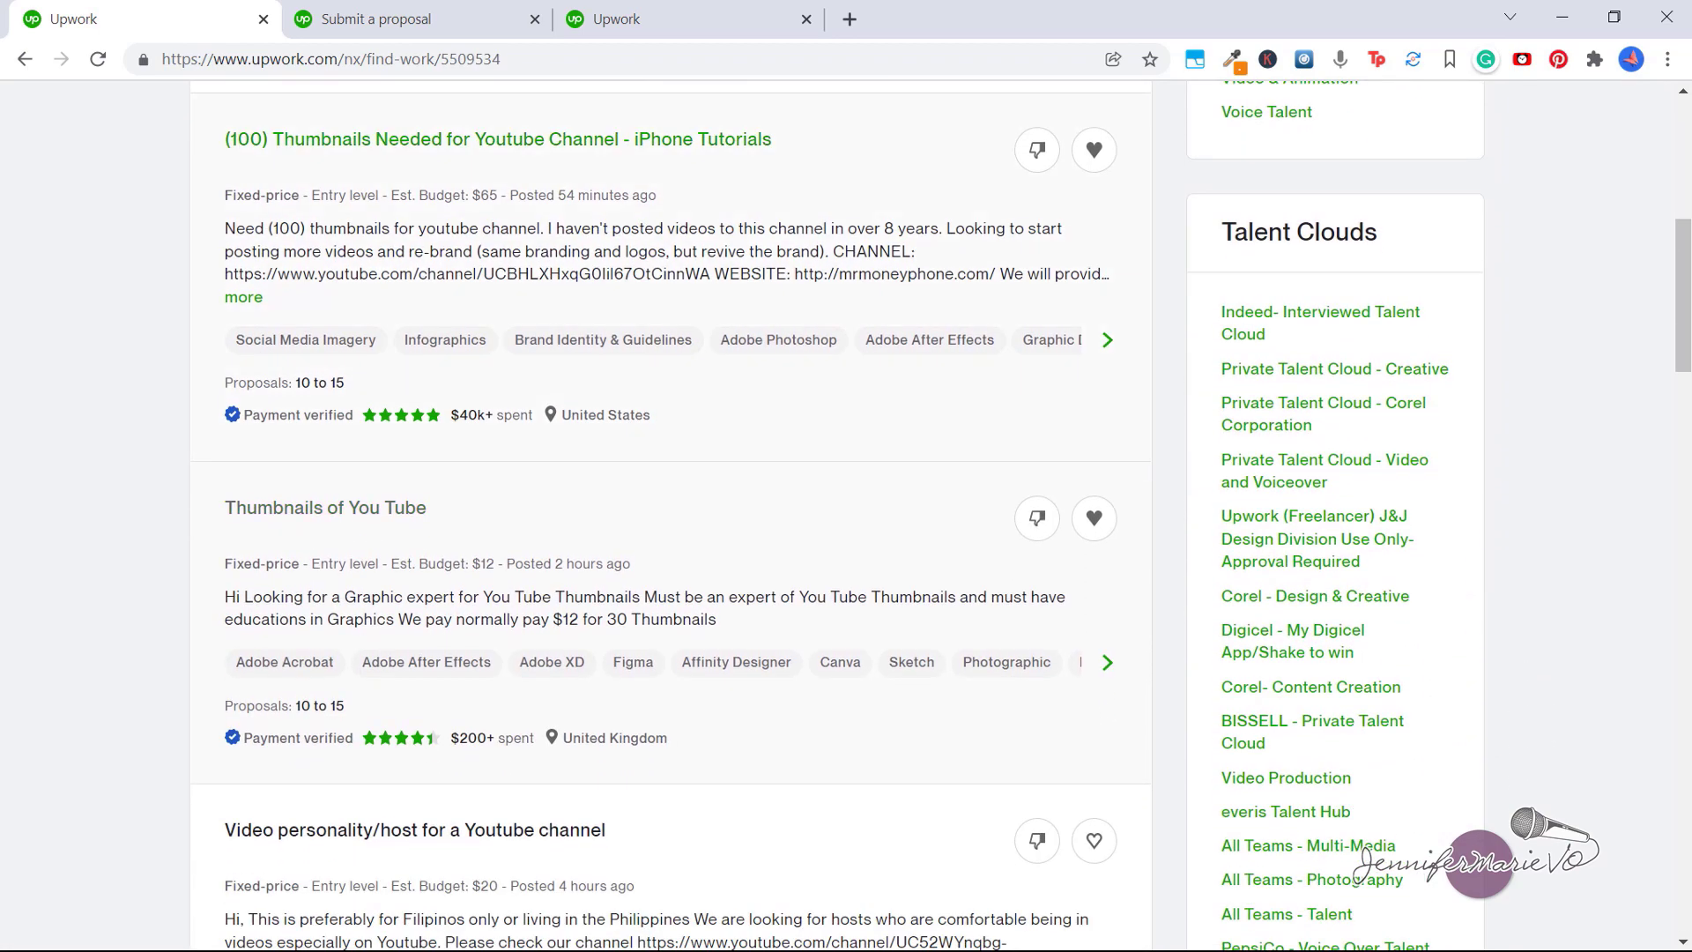
pyautogui.scroll(-2, 846, 529)
pyautogui.scroll(-4, 846, 530)
pyautogui.scroll(-8, 397, 484)
pyautogui.scroll(-4, 396, 484)
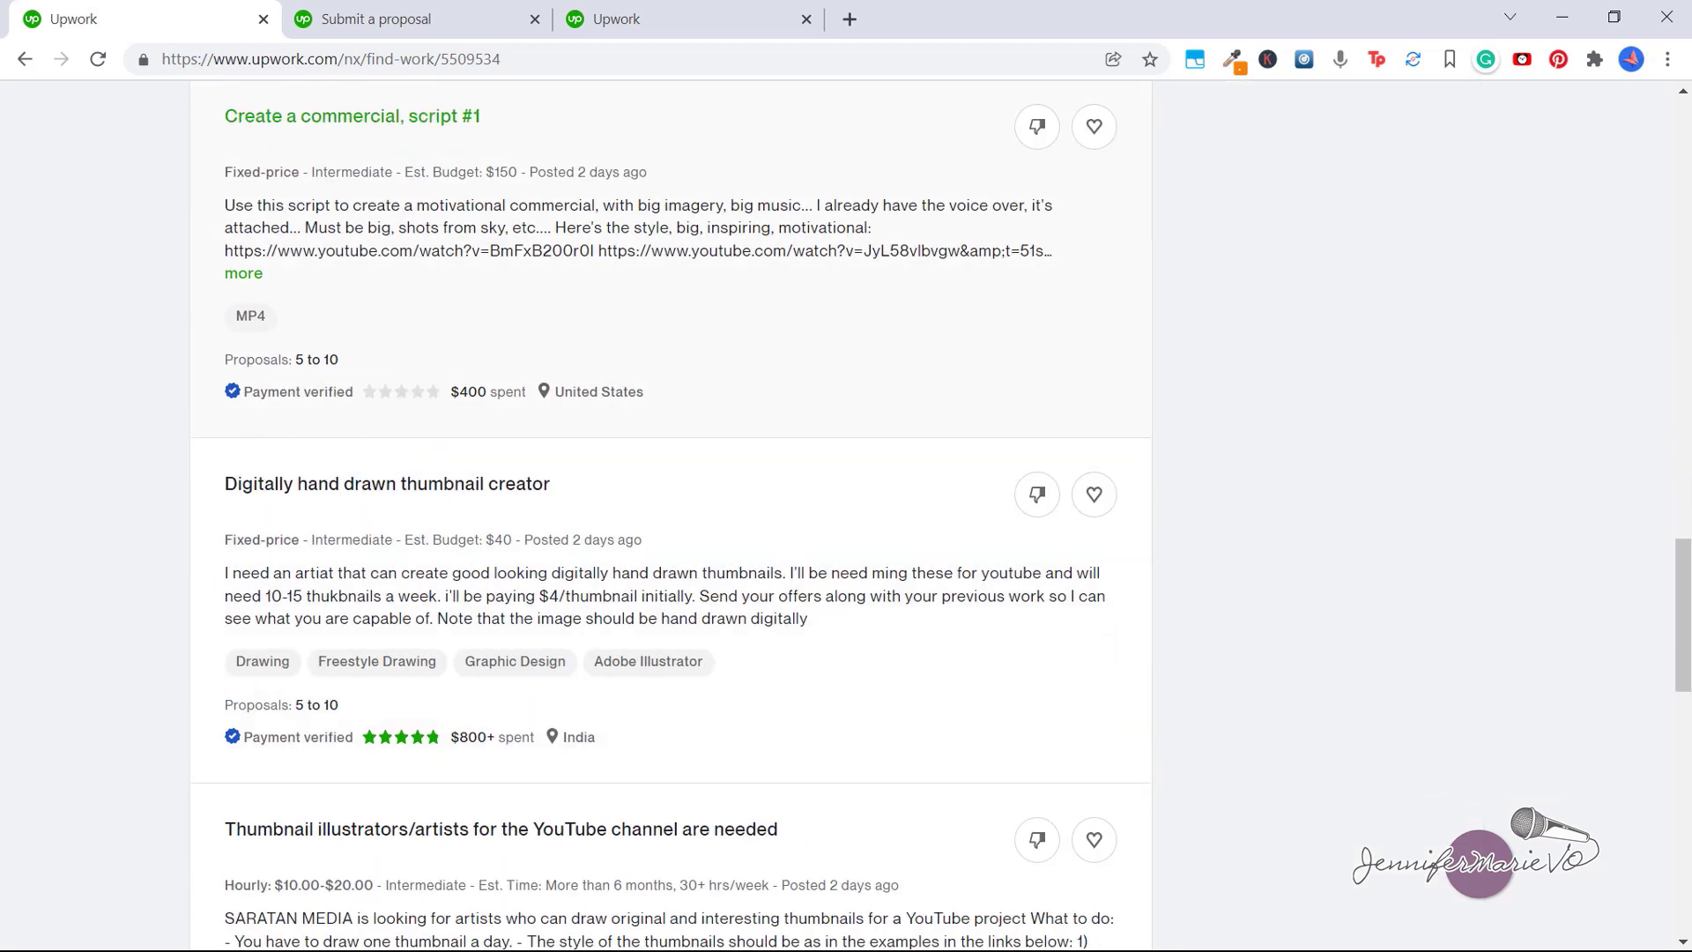
pyautogui.scroll(5, 846, 529)
pyautogui.scroll(12, 847, 529)
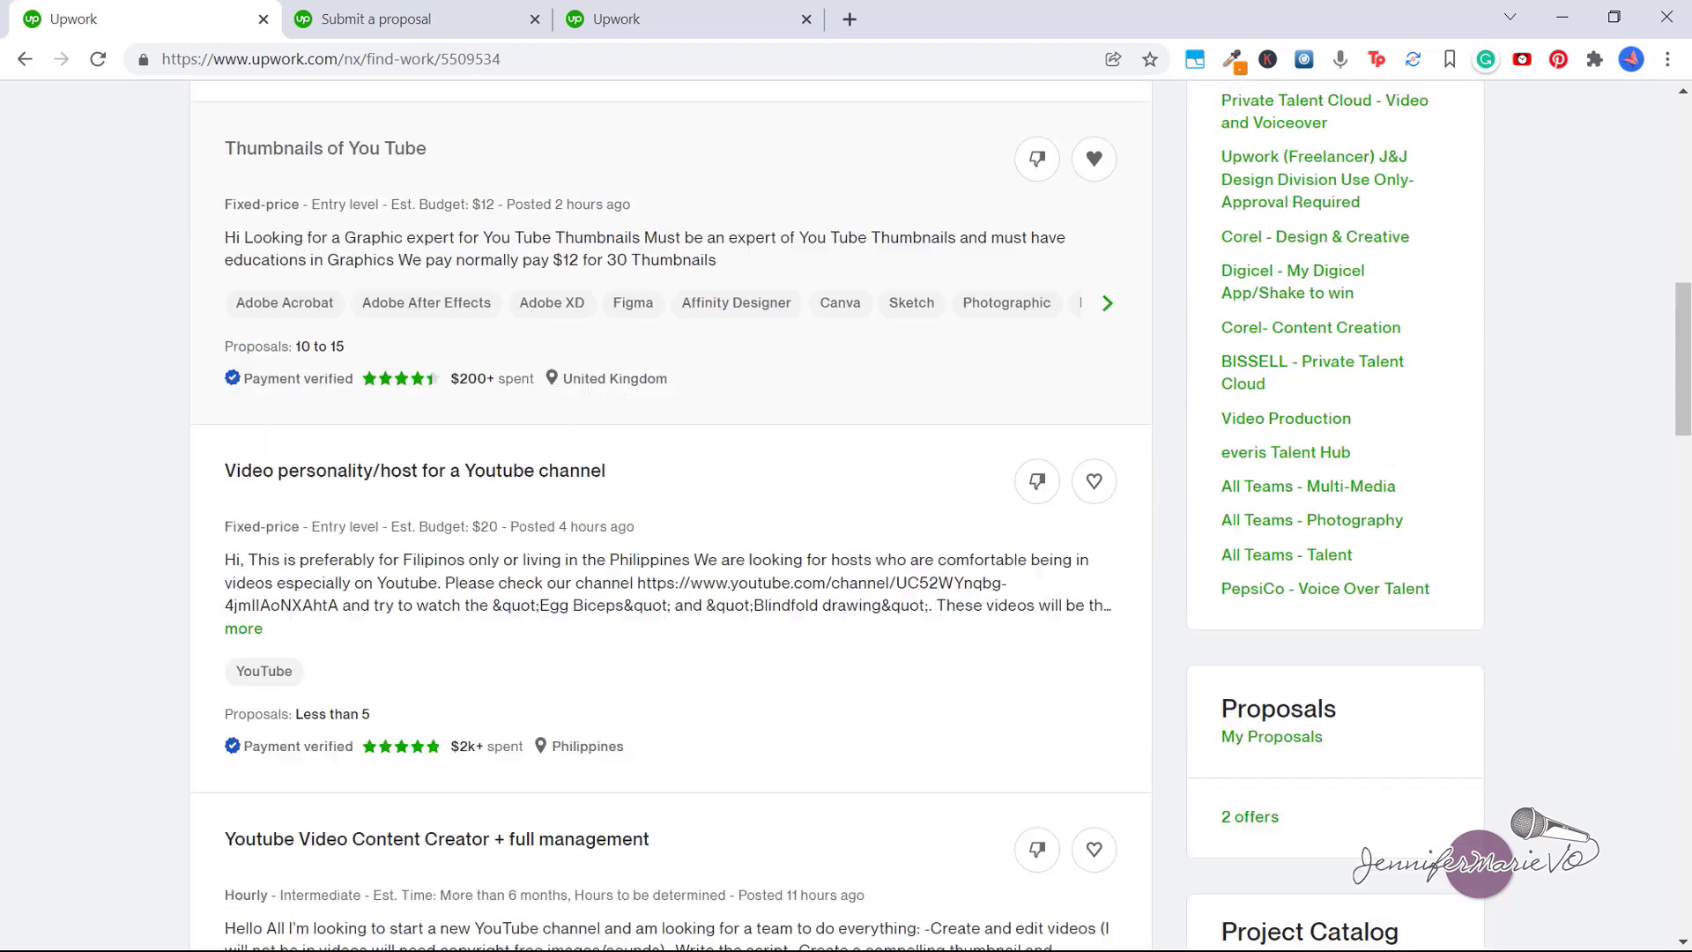
pyautogui.scroll(10, 846, 530)
pyautogui.scroll(3, 846, 529)
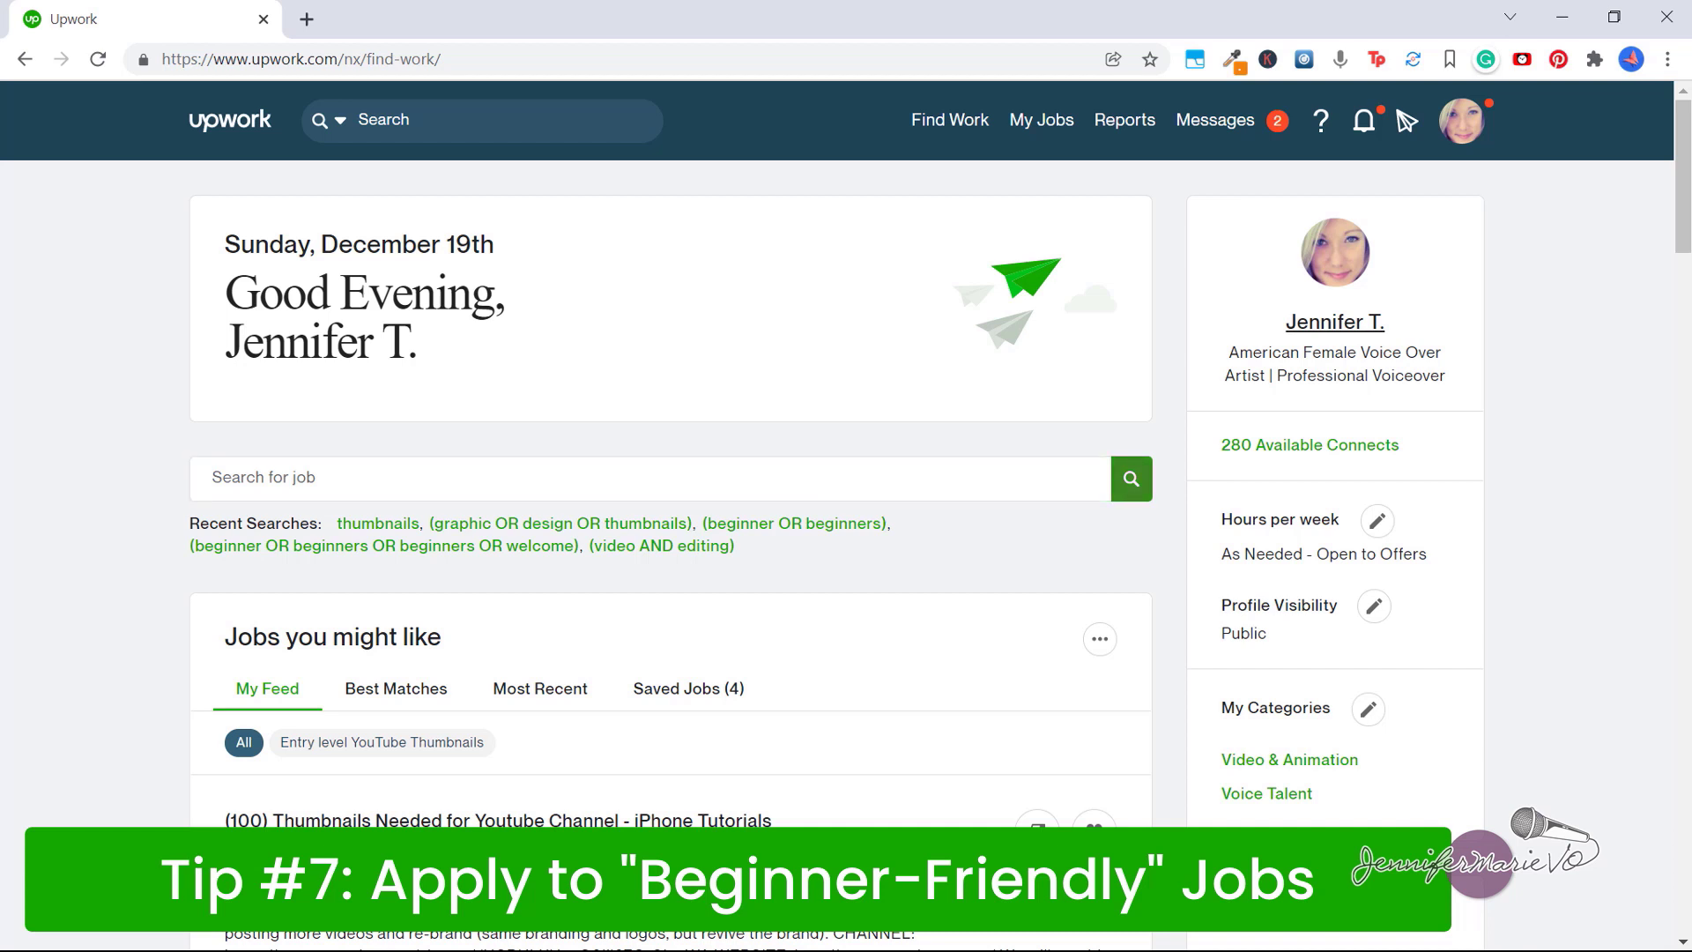
# - Run an advanced search with 'beginners beginner' in Any of these words
pyautogui.press('F5')
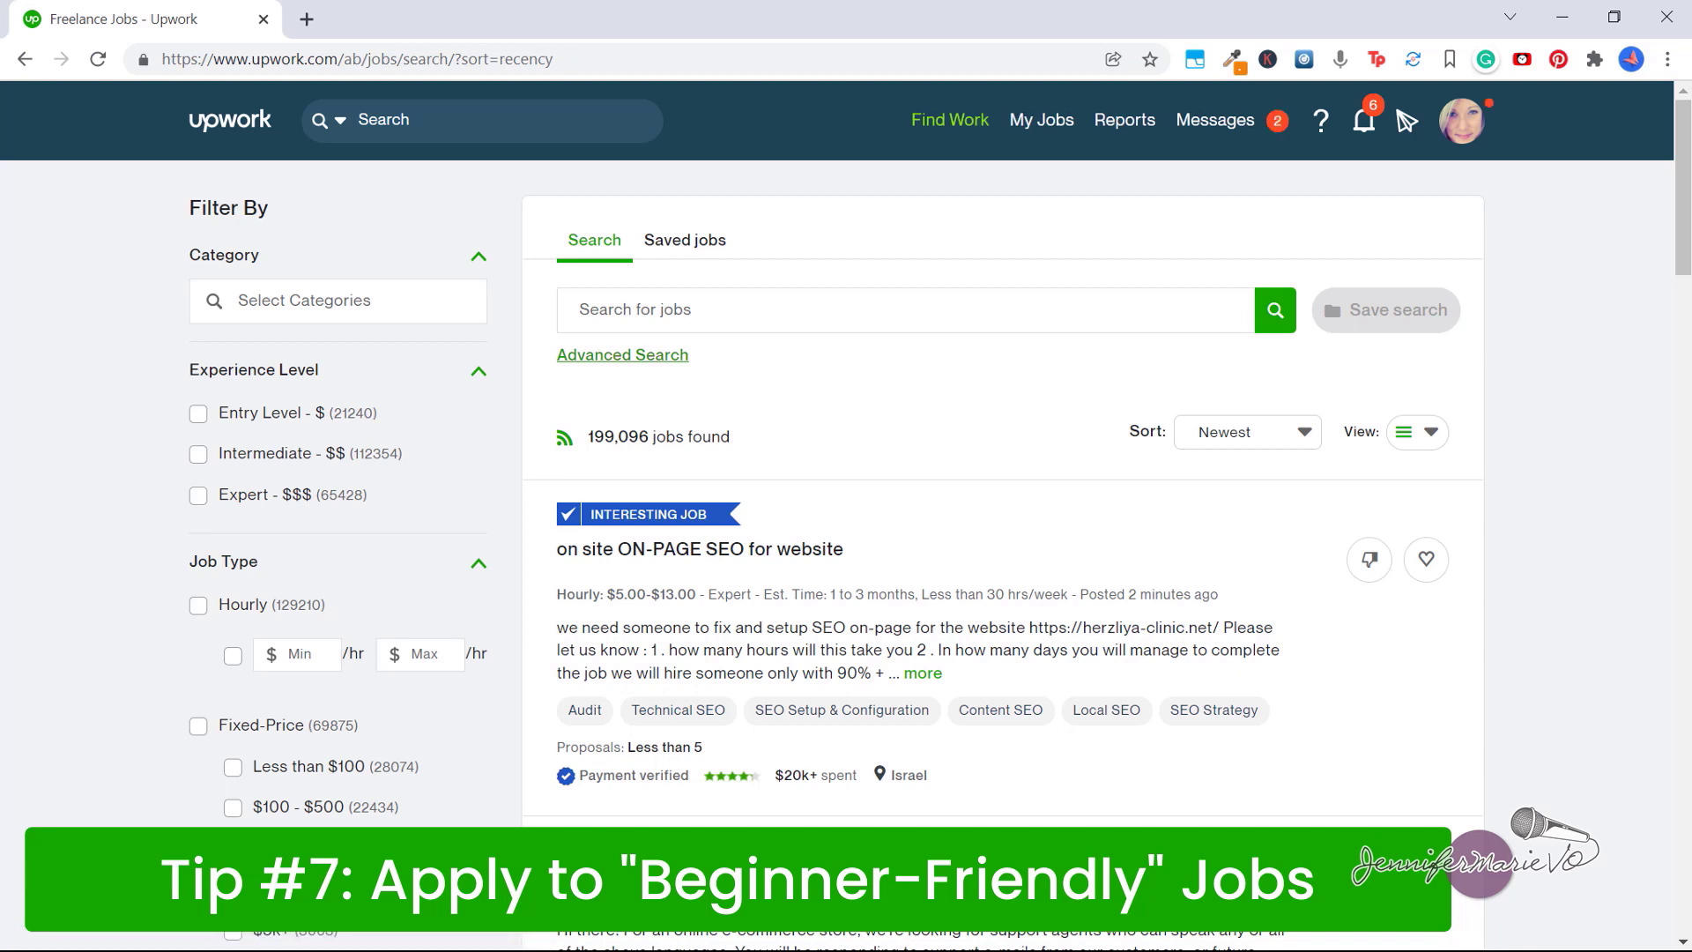
pyautogui.click(622, 355)
pyautogui.click(836, 382)
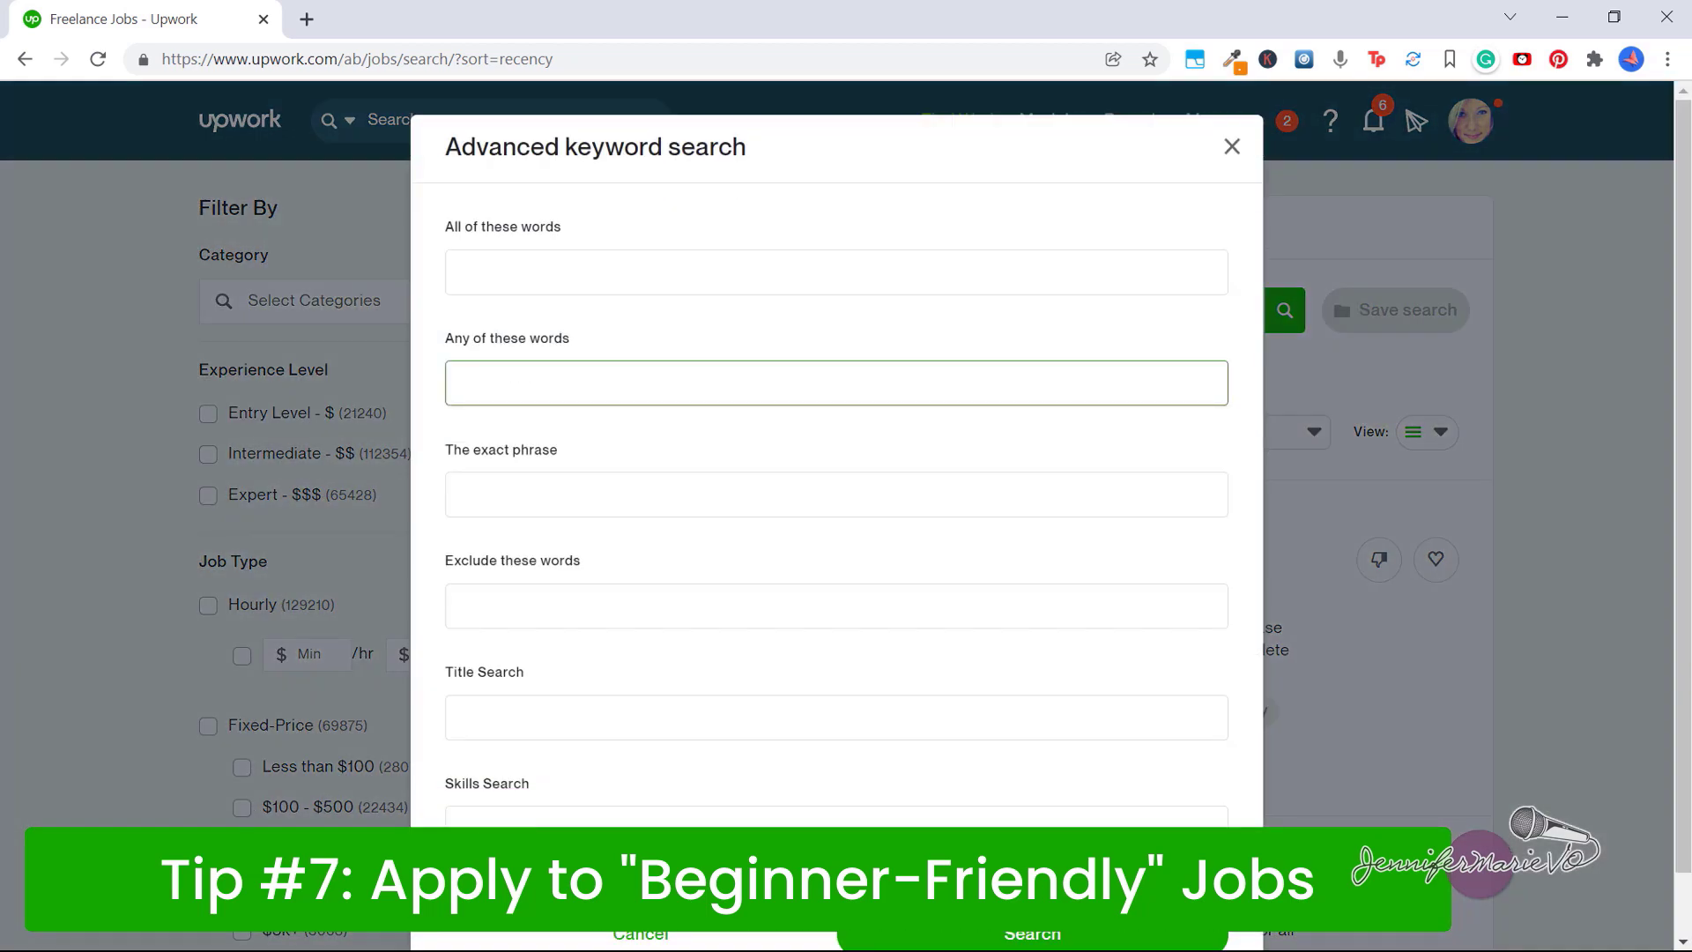
pyautogui.write('beg')
pyautogui.write('inners beginner')
pyautogui.scroll(-1, 836, 529)
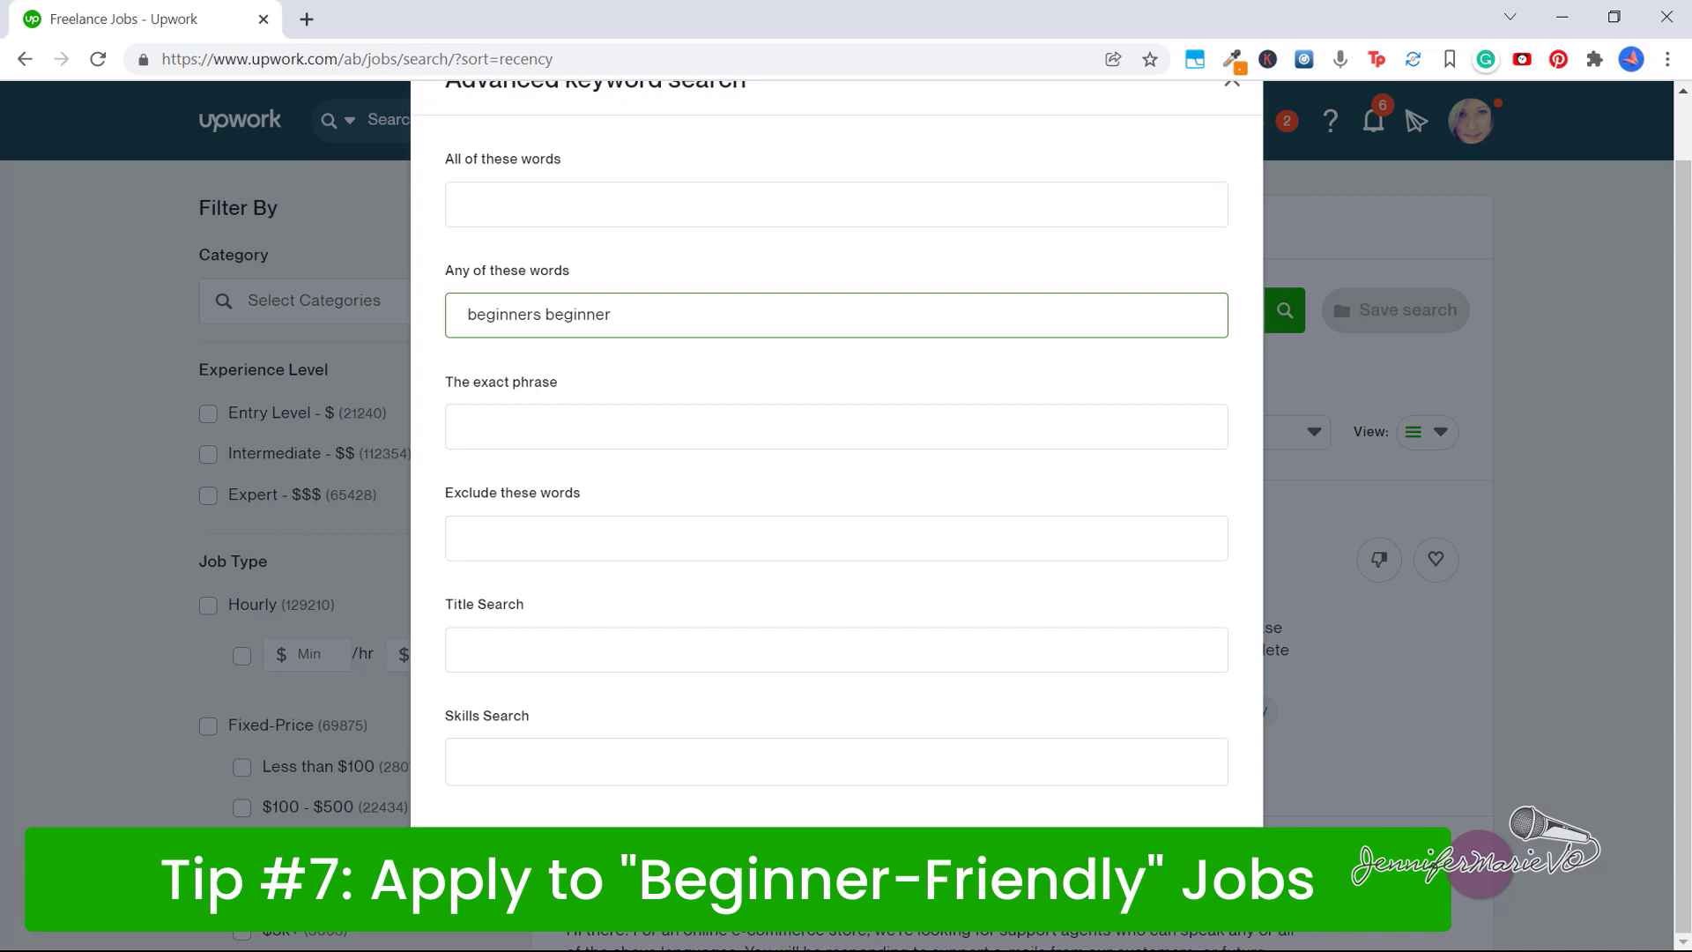
pyautogui.press('Return')
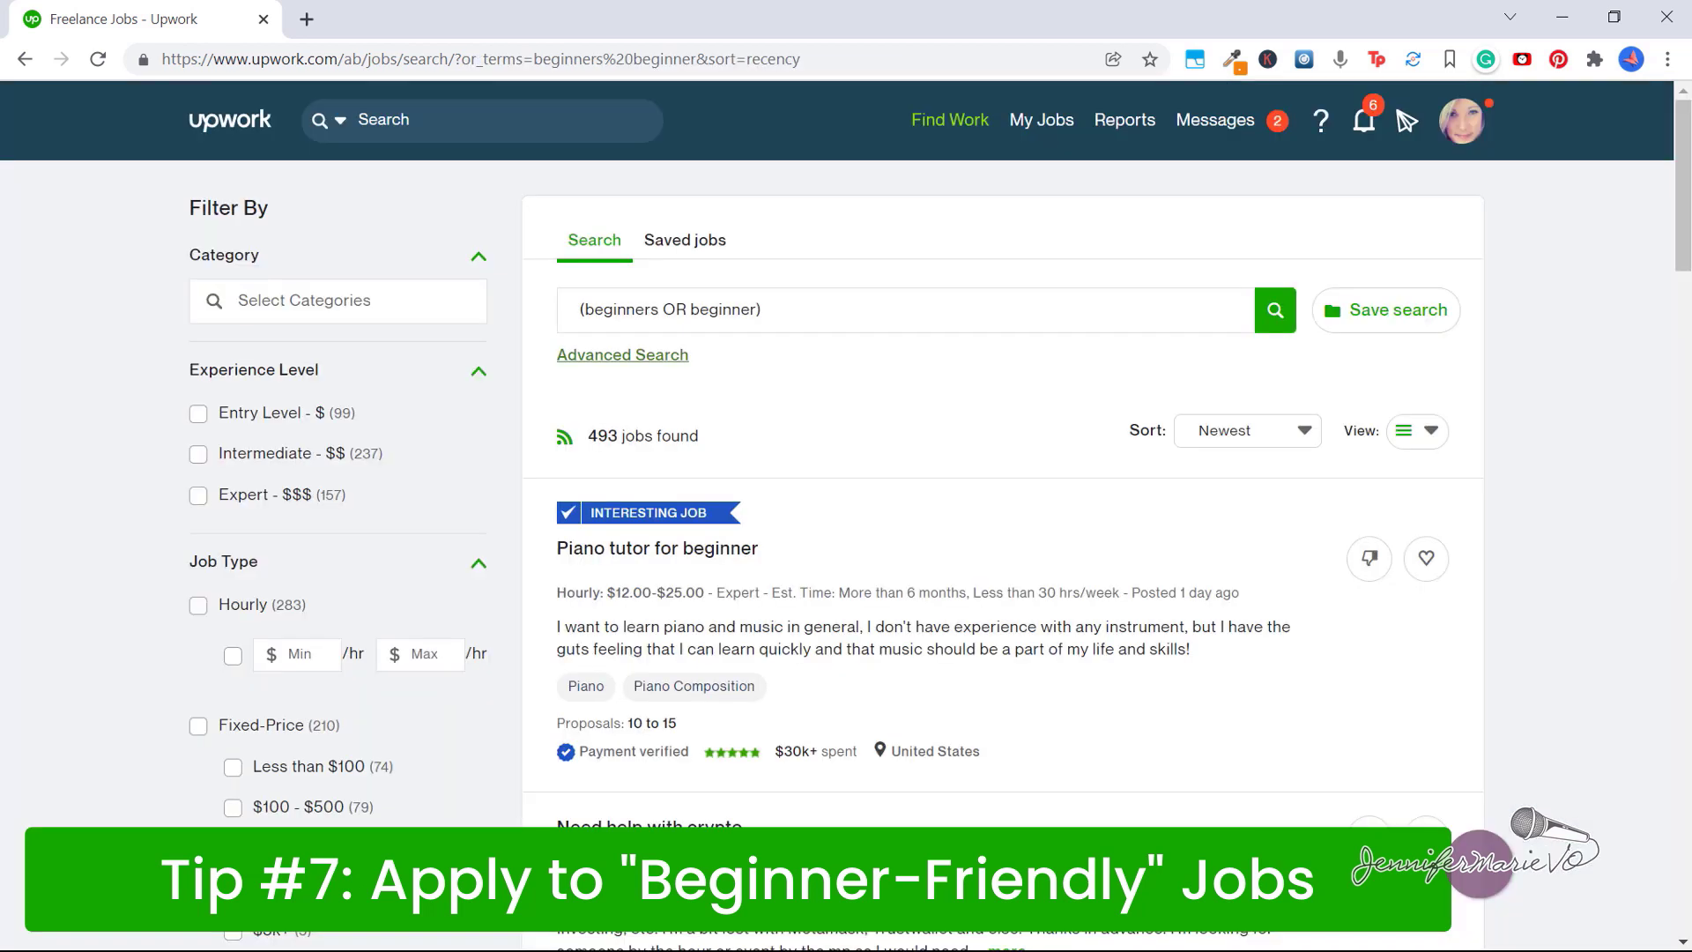
# - Restrict the beginner search results to Entry Level experience
pyautogui.click(198, 413)
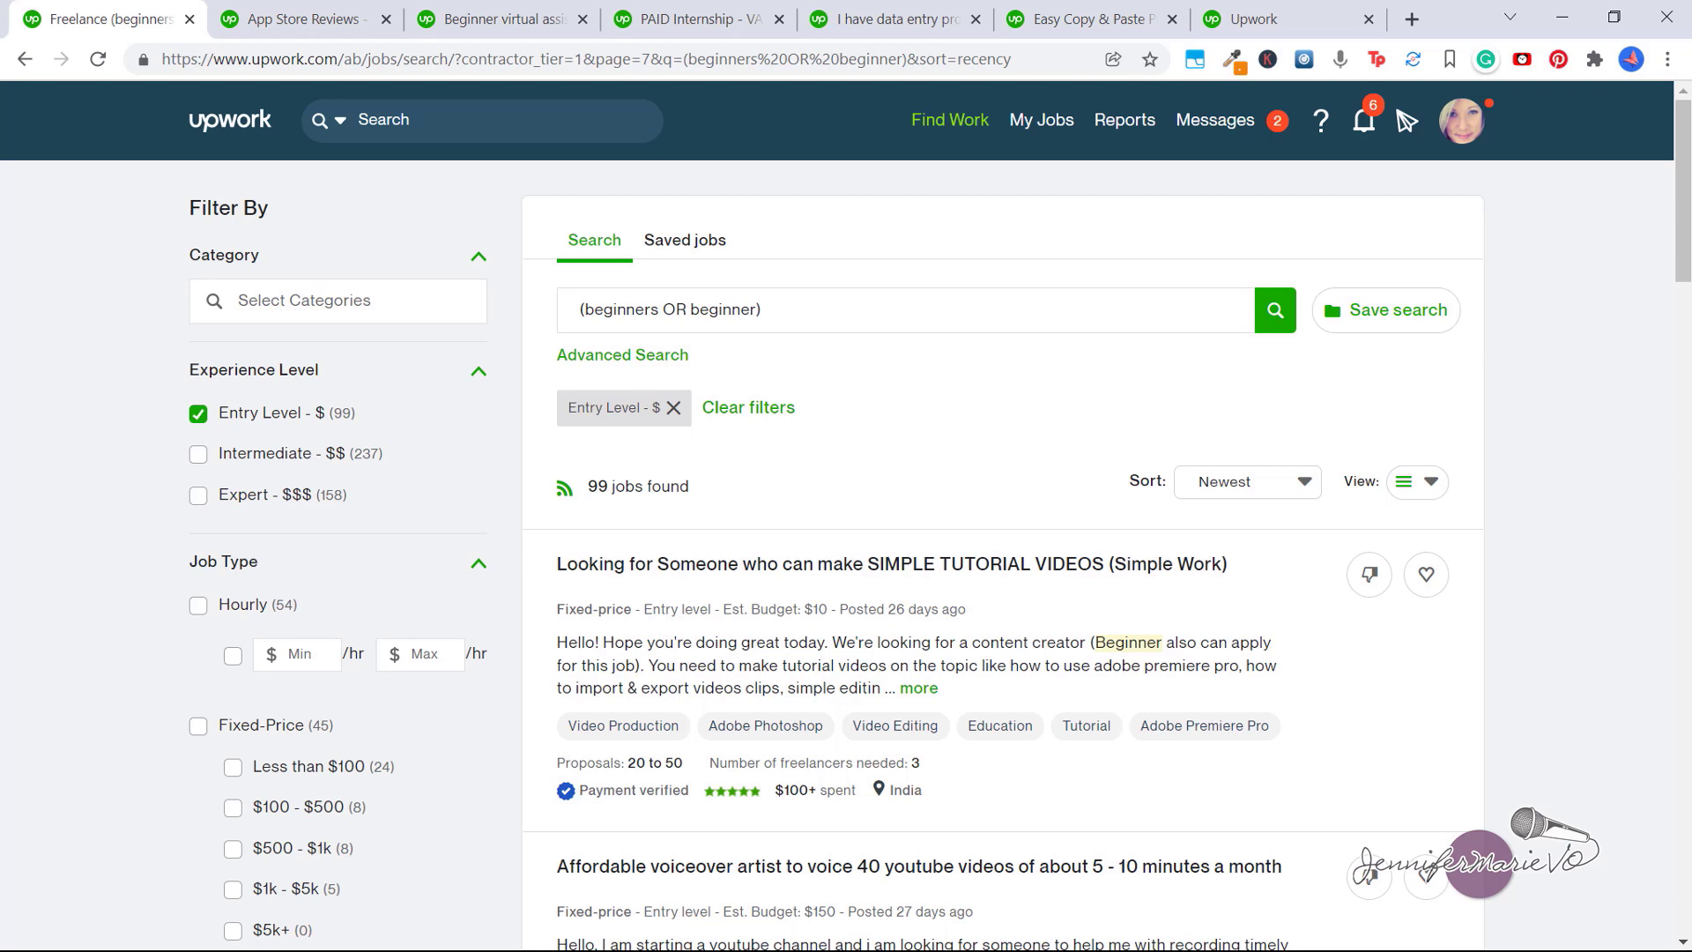
# - Switch to the App Store Reviews job tab to review its details
pyautogui.hotkey('ctrl', 'Tab')
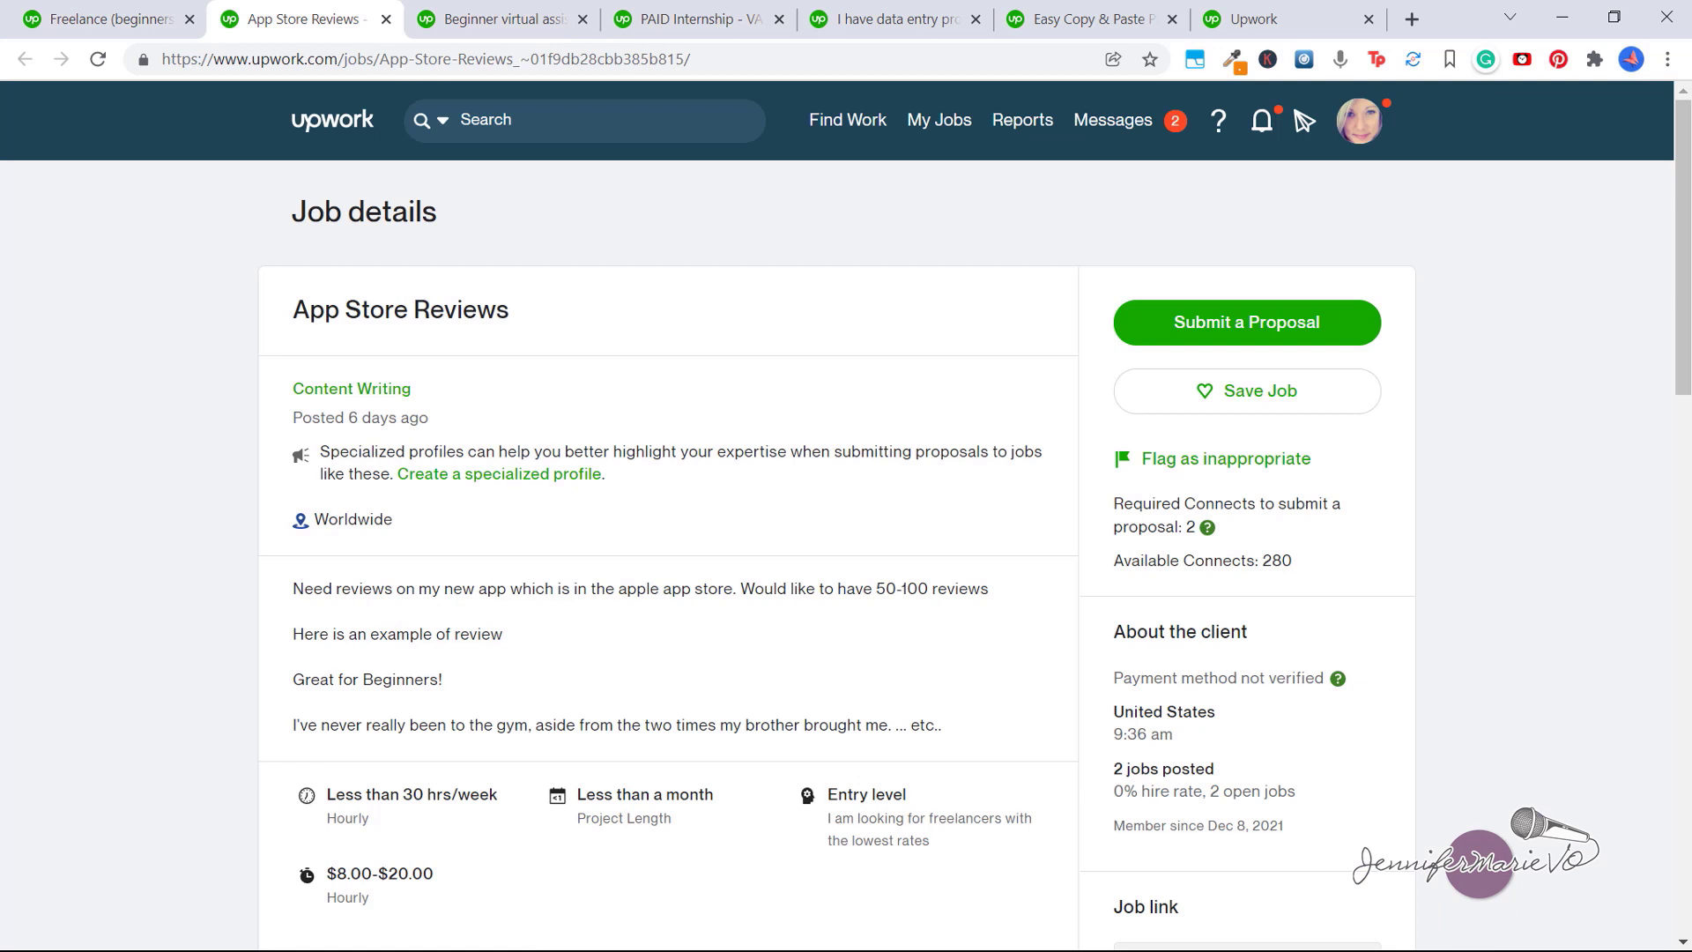